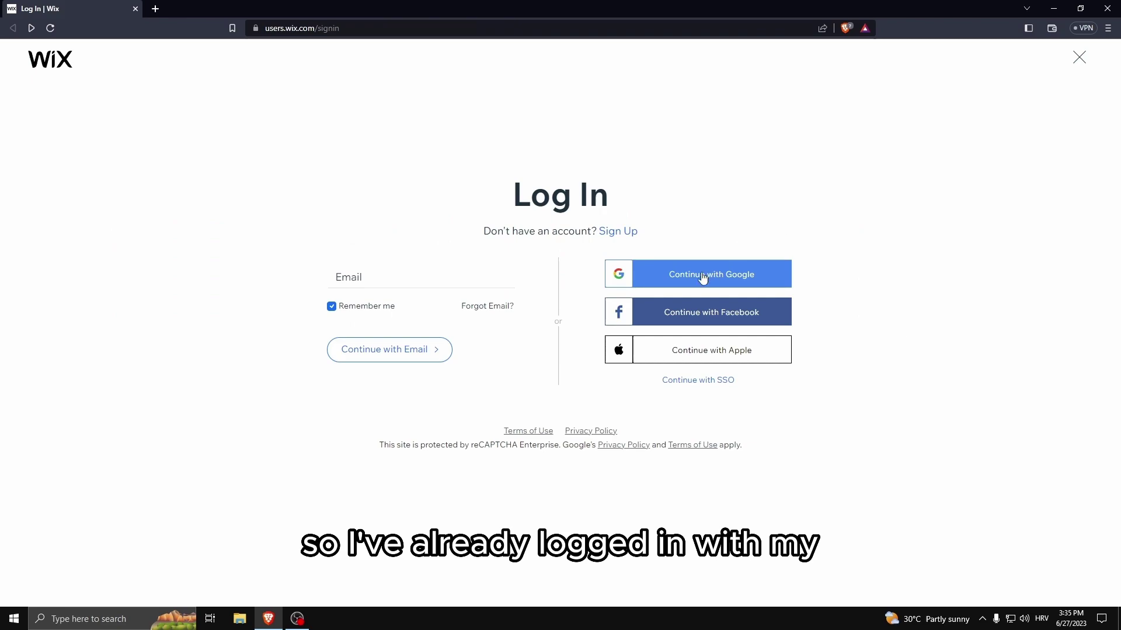
- Sign in to Wix with an existing Google account
left_click(703, 278)
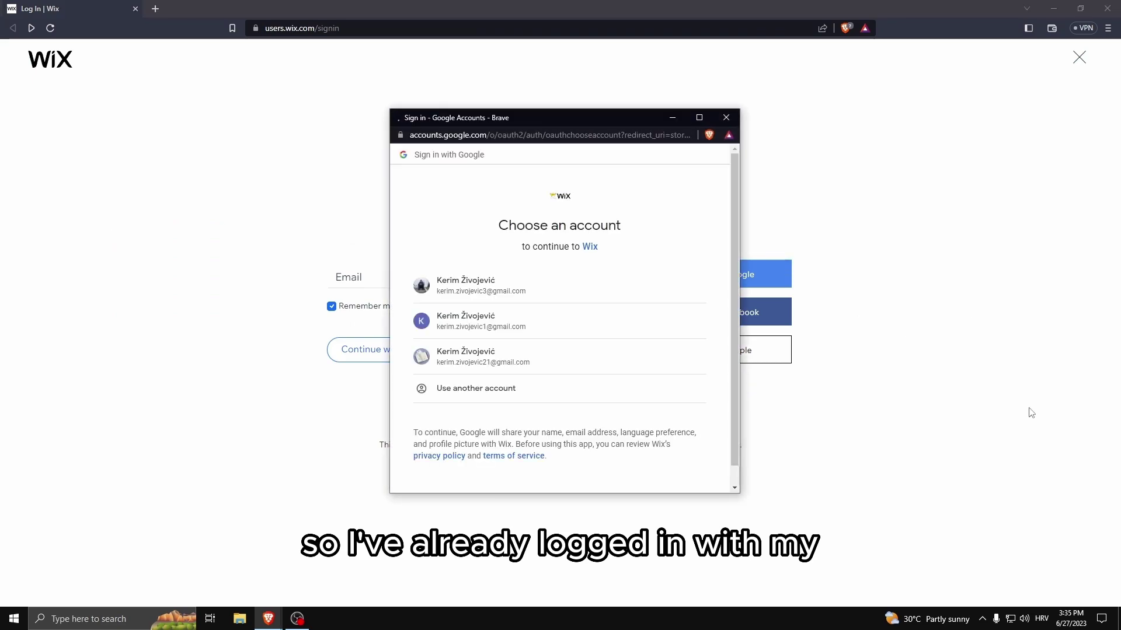
left_click(511, 357)
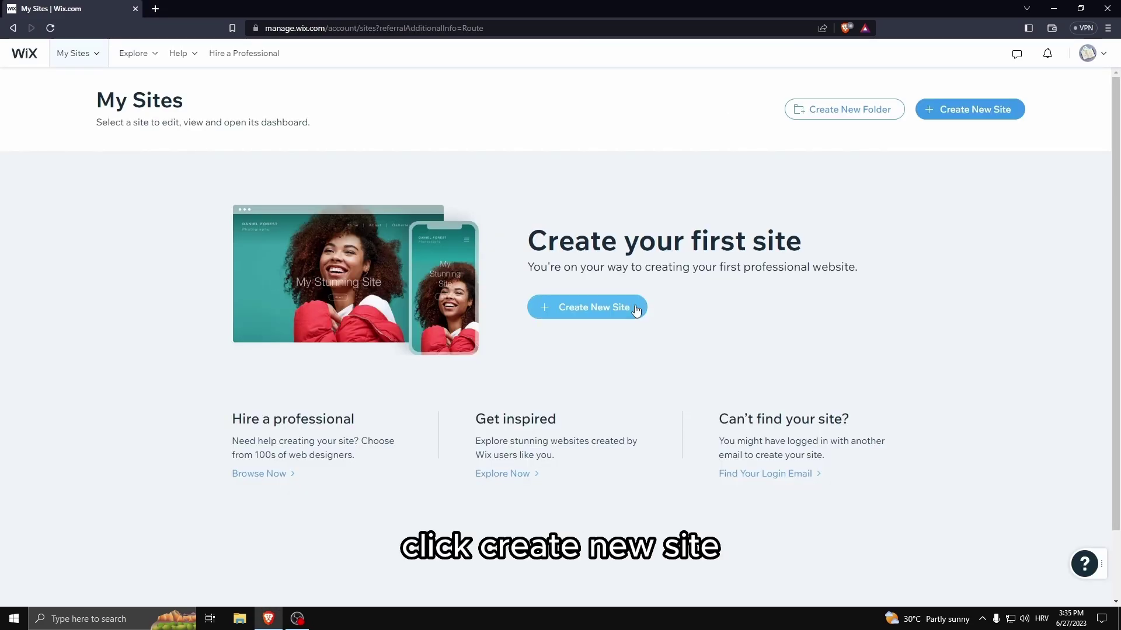
- Start a new Online Store site named kalipsid
left_click(636, 309)
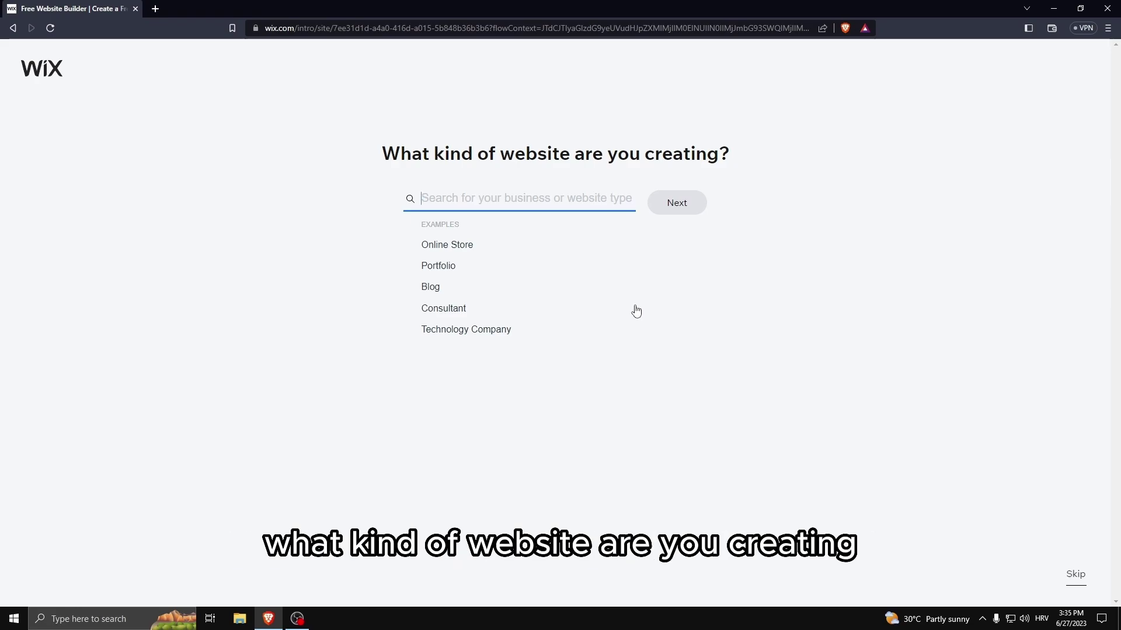
left_click(465, 247)
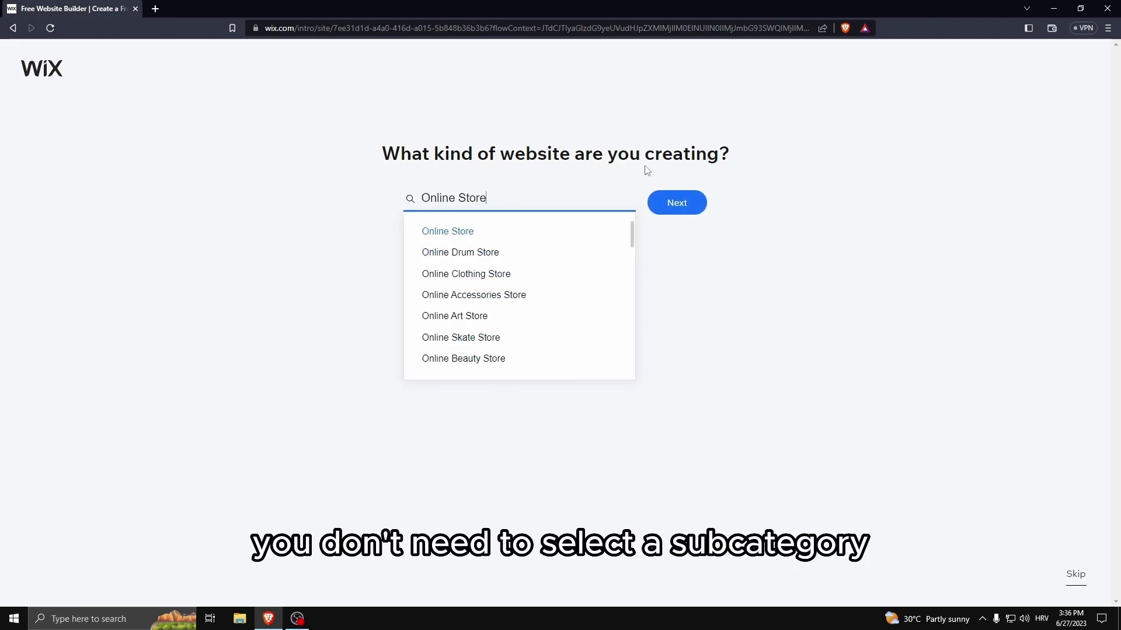
left_click(671, 201)
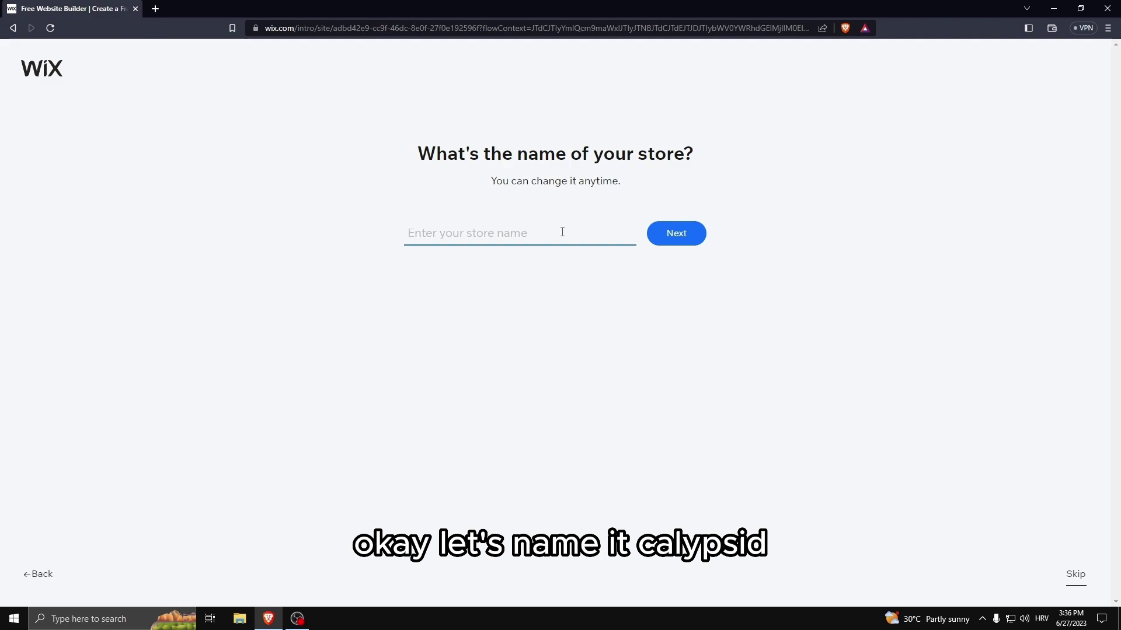
type("kalipsid")
left_click(694, 239)
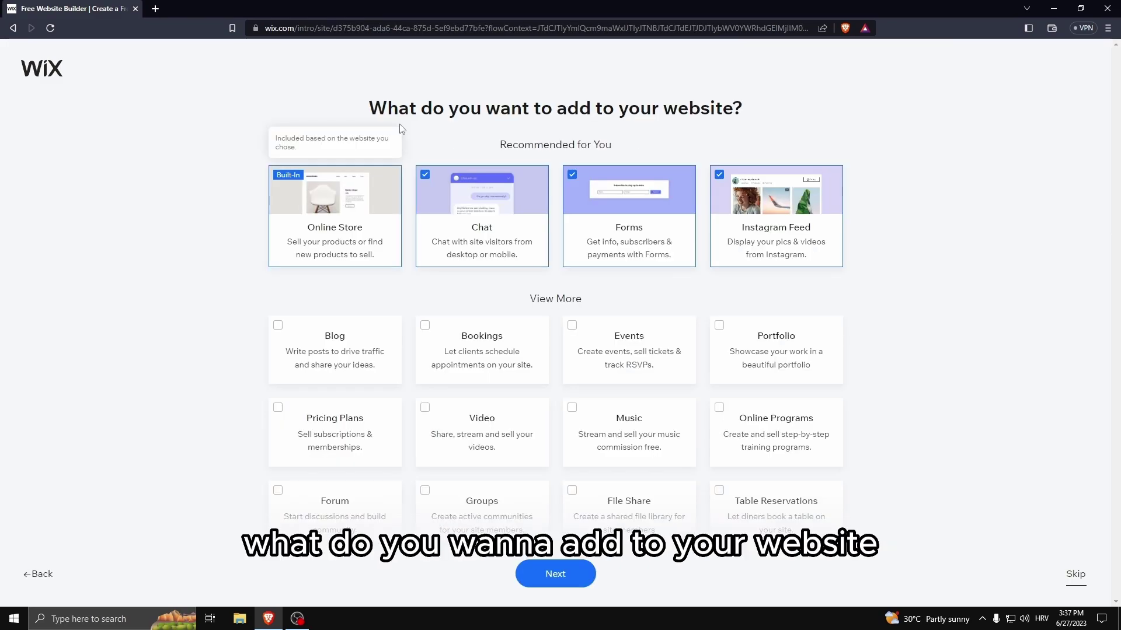
- Leave out Chat, add Video and Music features, and go to the store dashboard
left_click(425, 177)
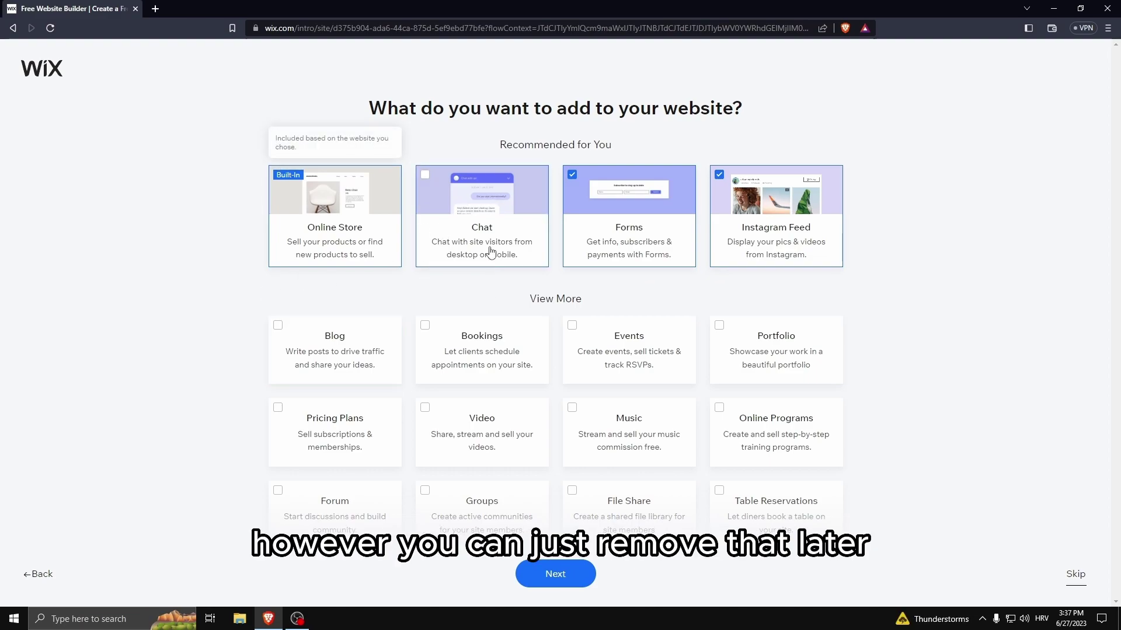
scroll(370, 326, "down", 1)
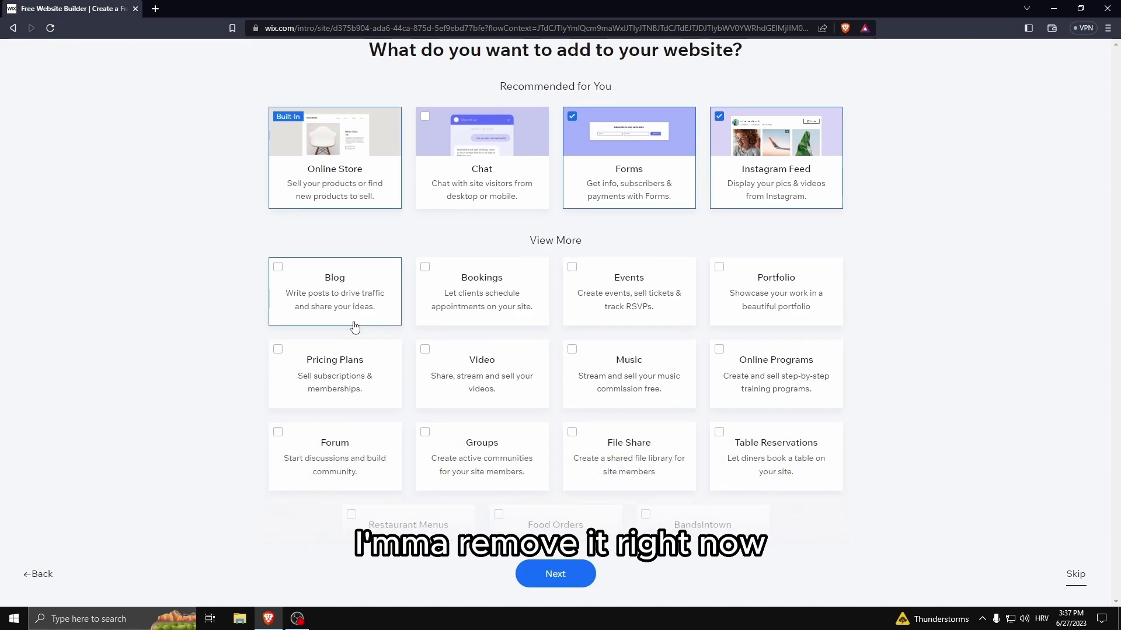
left_click(435, 357)
left_click(598, 373)
scroll(413, 420, "up", 1)
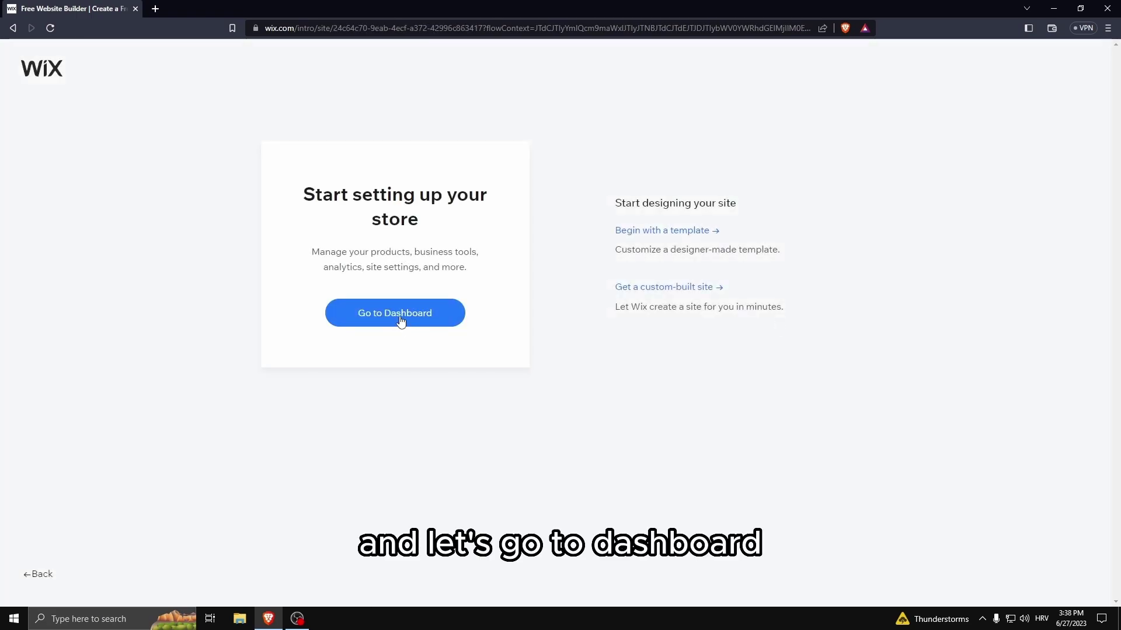
left_click(398, 318)
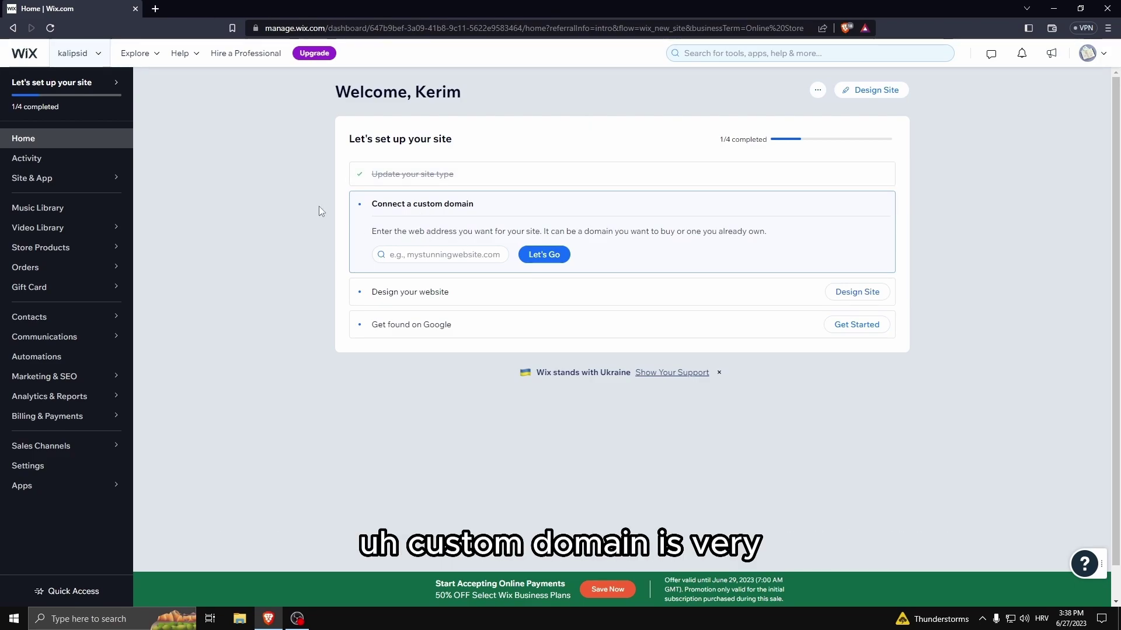
- Open godaddy.com in a new tab and sign in with a Google account
left_click(155, 8)
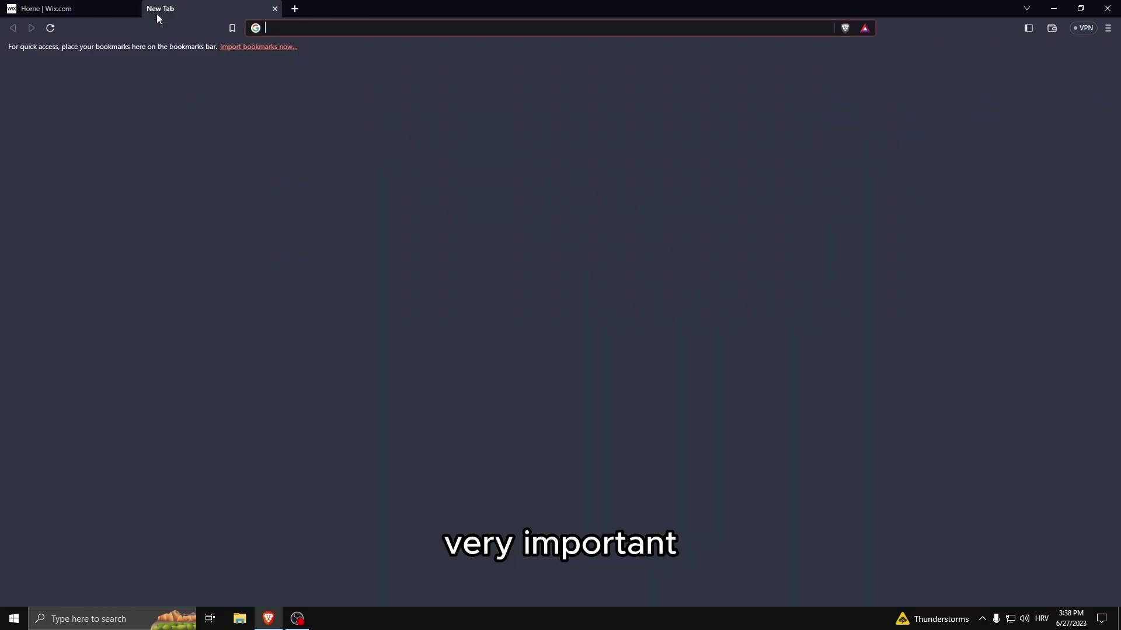
type("godaddy.com")
key("Return")
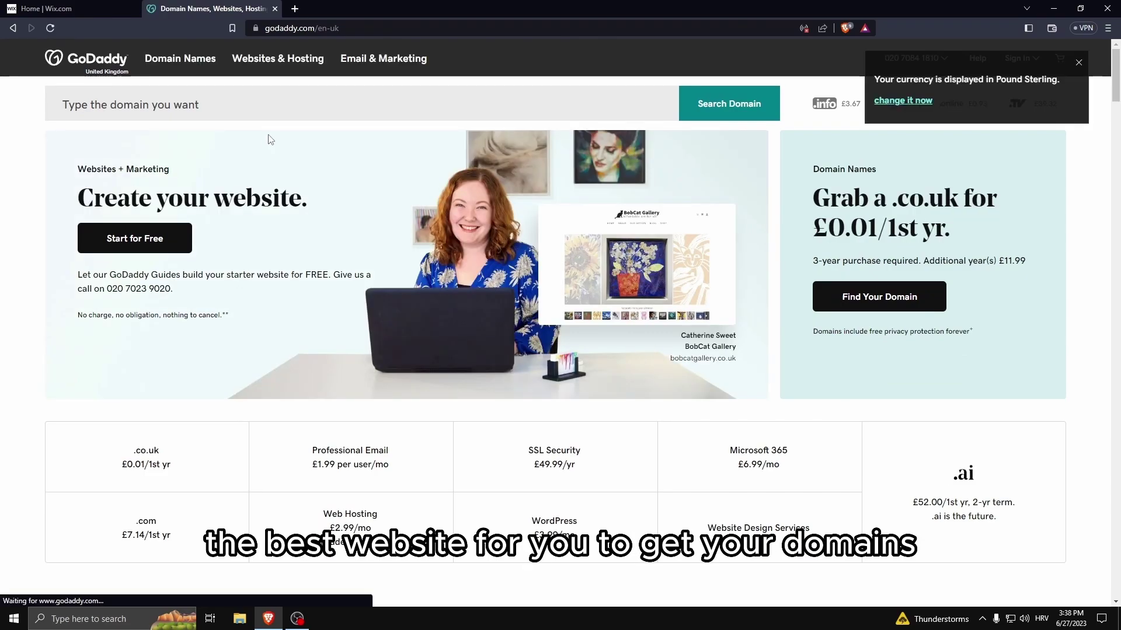
left_click(1079, 63)
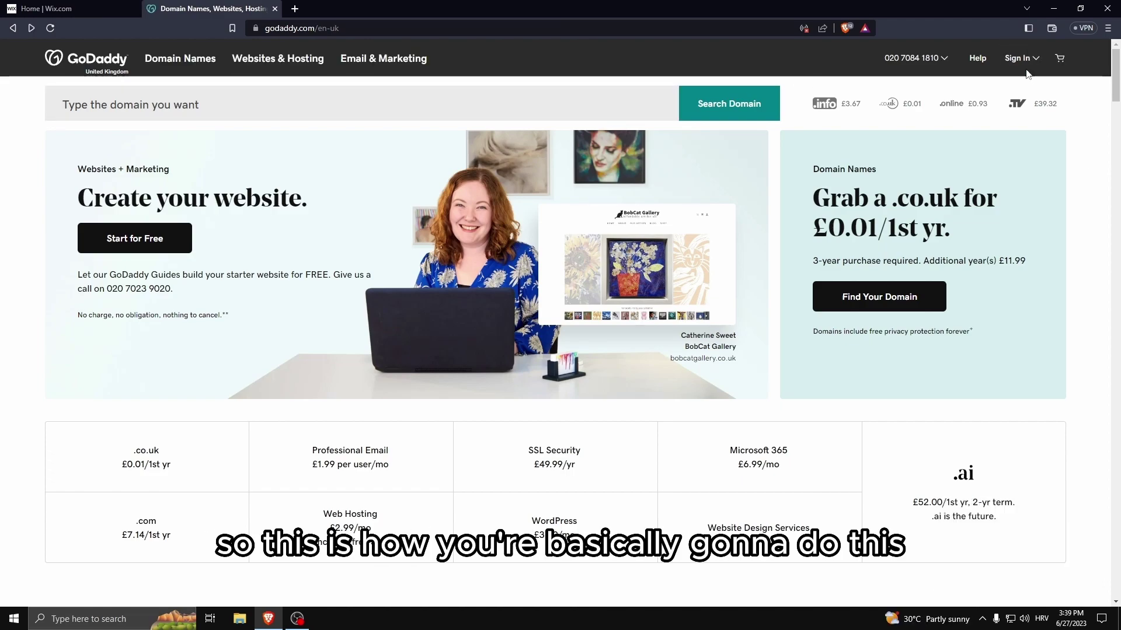
left_click(1018, 58)
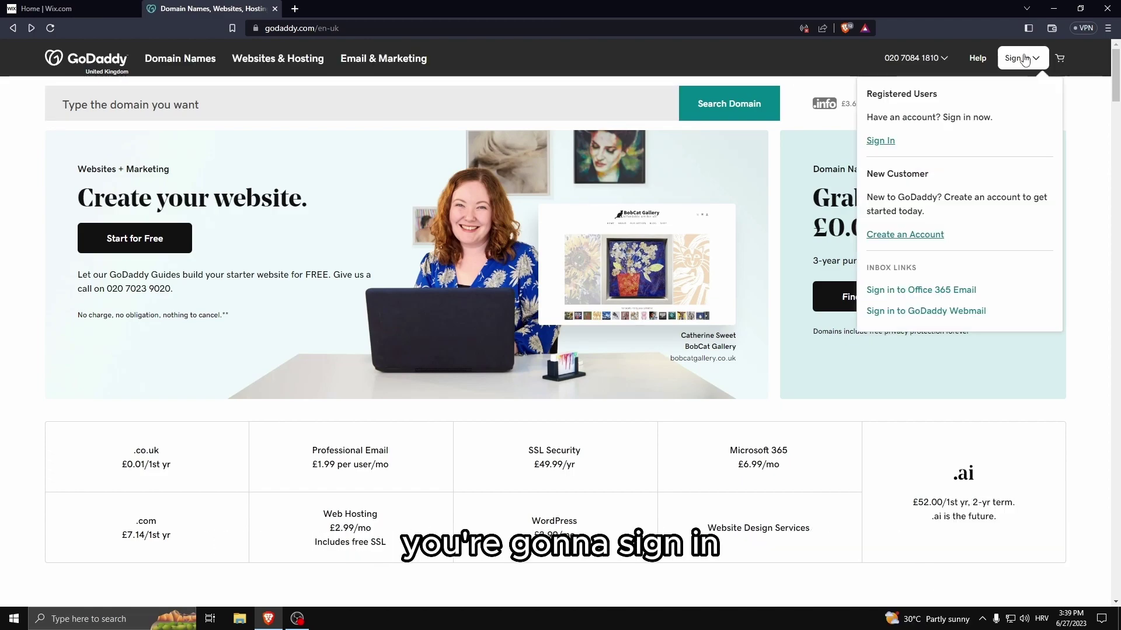
left_click(887, 239)
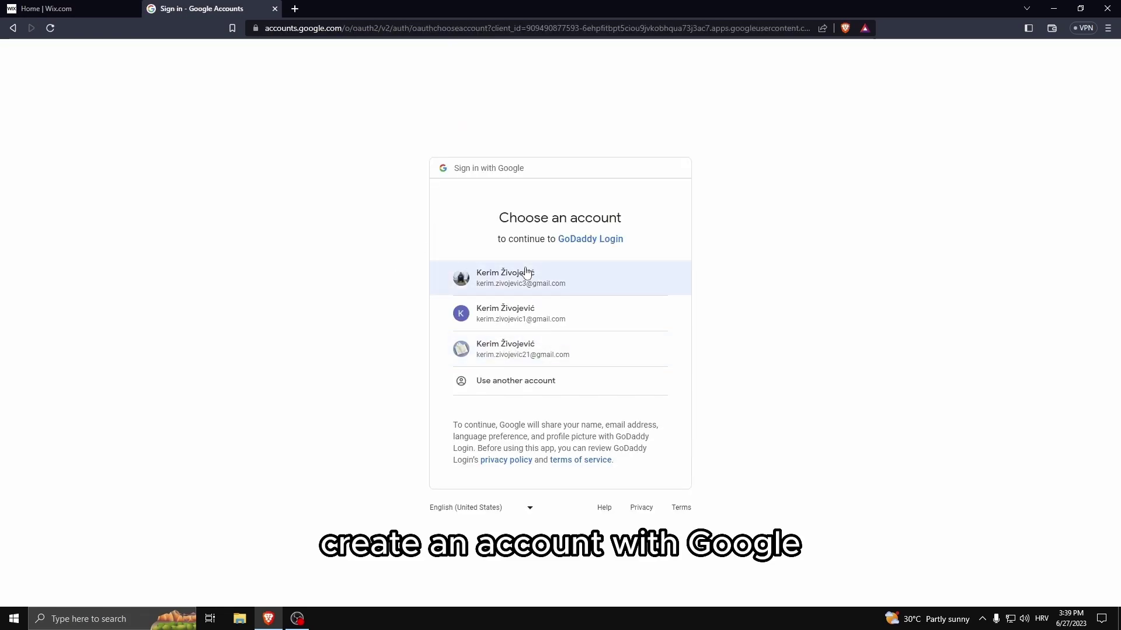
left_click(523, 275)
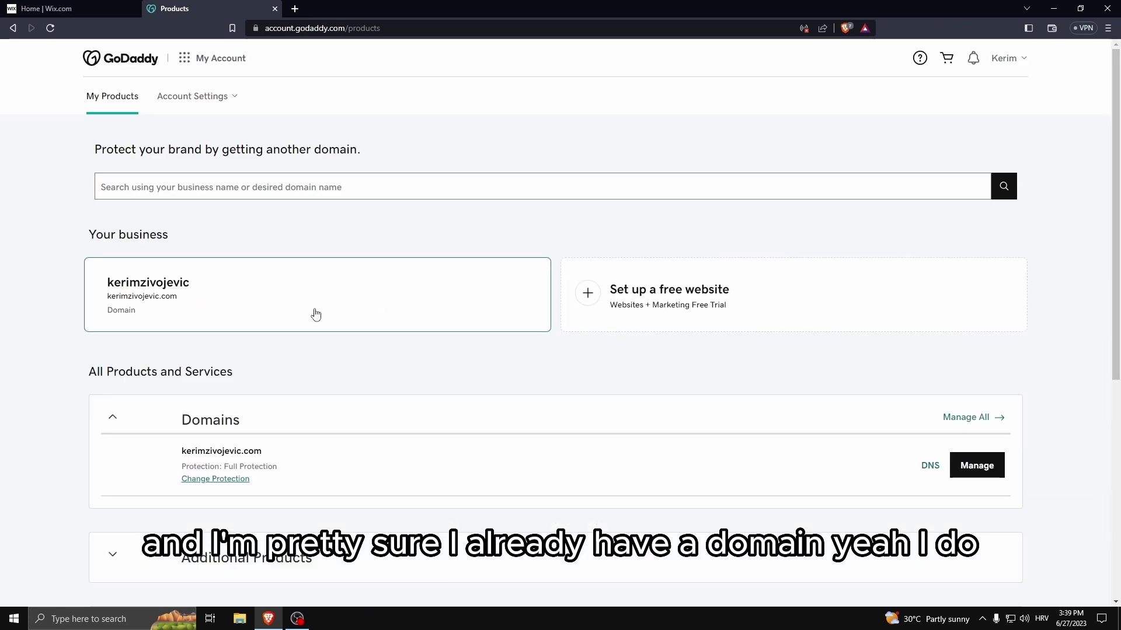
left_click(308, 314)
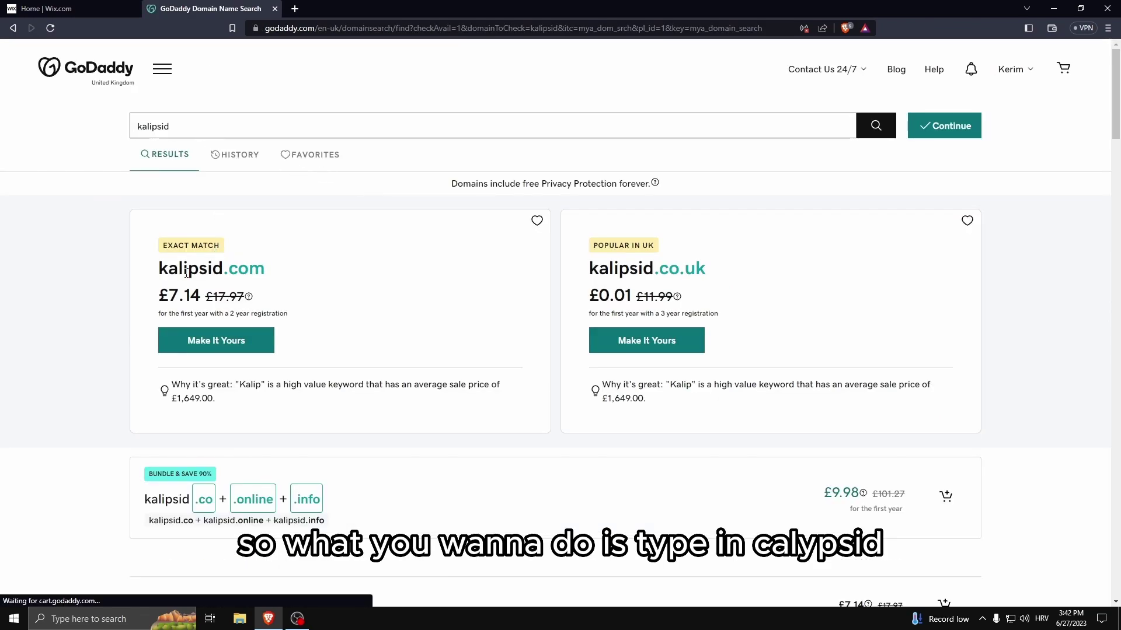
- Review the kalipsid.com and kalipsid.co.uk domain prices in the search results
double_click(178, 272)
left_click(302, 270)
double_click(216, 269)
left_click_drag(216, 269, 283, 268)
left_click_drag(573, 269, 717, 277)
left_click(743, 278)
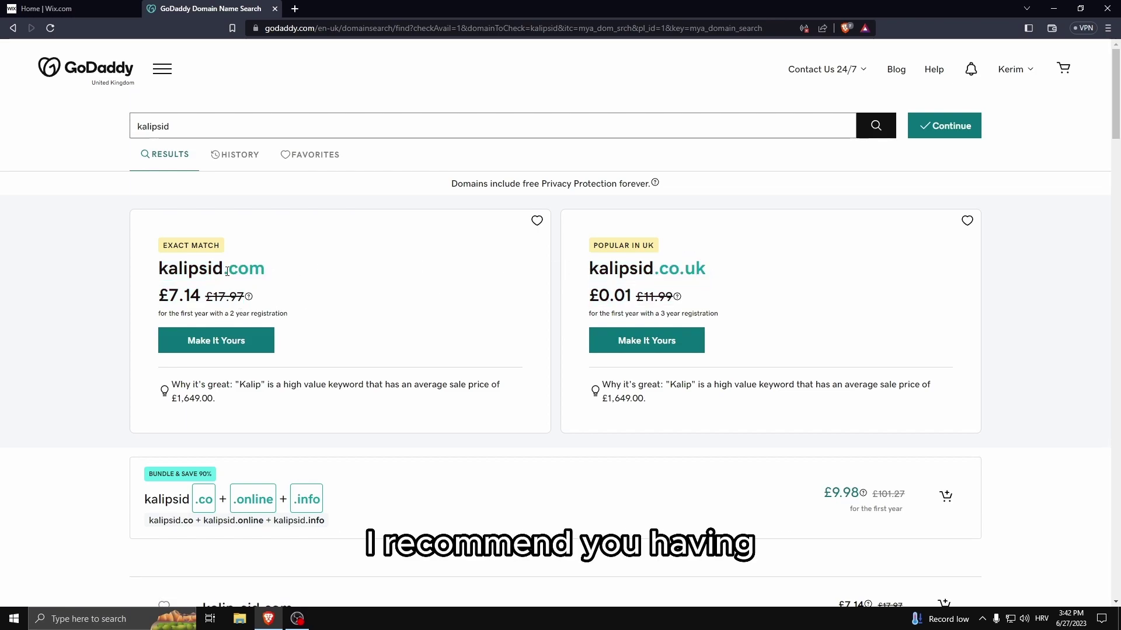
left_click_drag(227, 272, 275, 271)
left_click(278, 272)
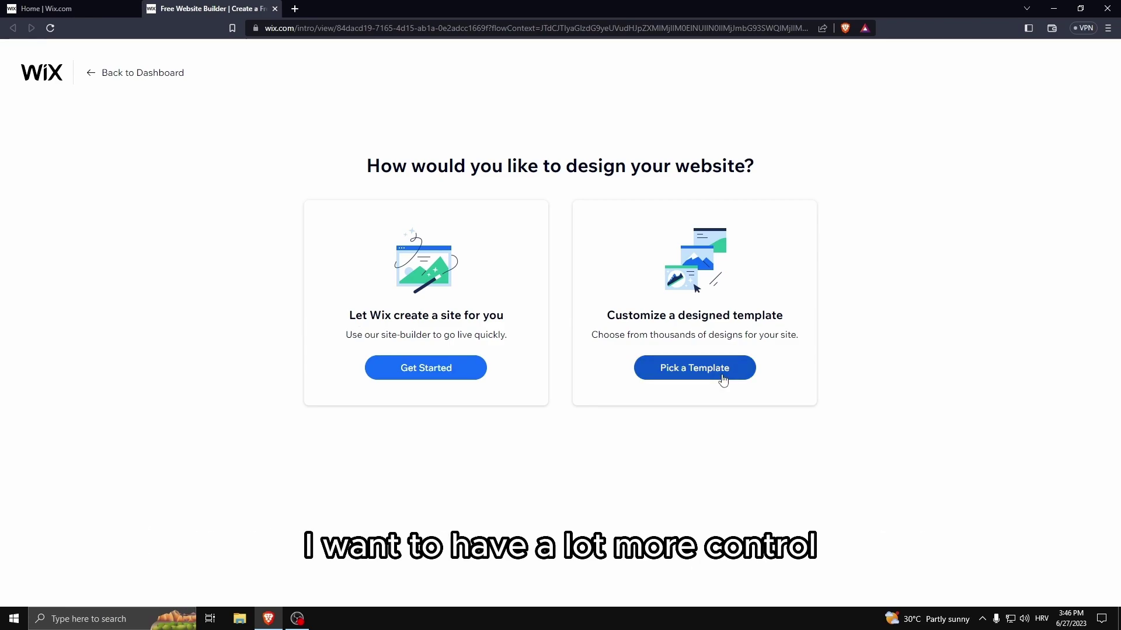
- Choose Pick a Template to customize a ready-made online store design
left_click(723, 381)
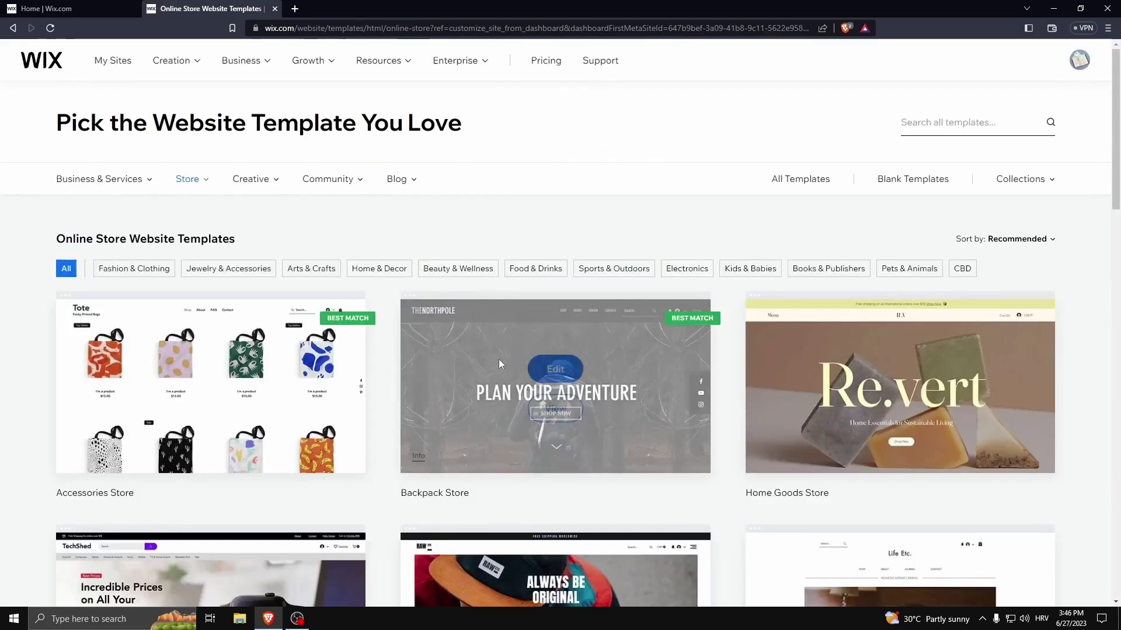
- Browse the templates, preview Backpack Store, and return to the template list
scroll(498, 359, "down", 5)
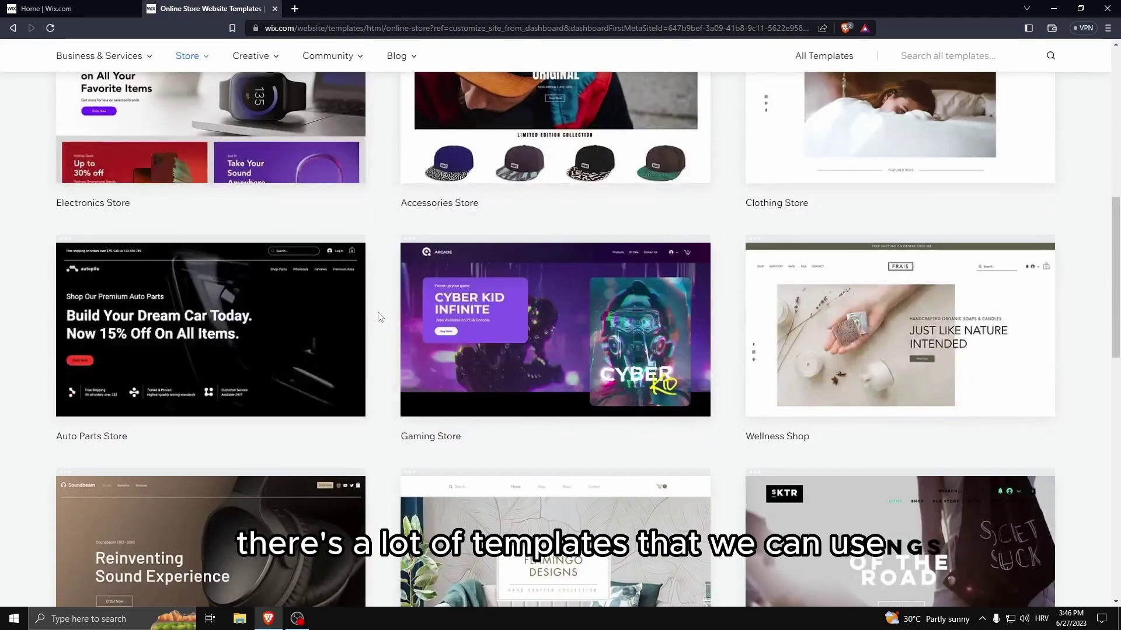
mouse_move(434, 366)
scroll(378, 417, "up", 4)
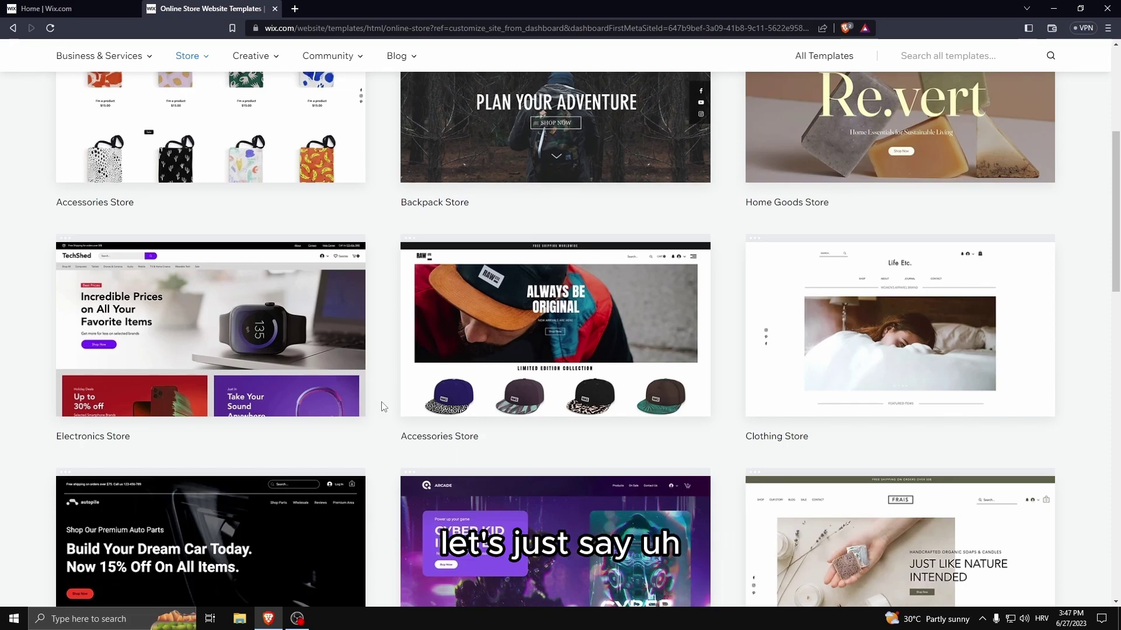
scroll(383, 406, "up", 5)
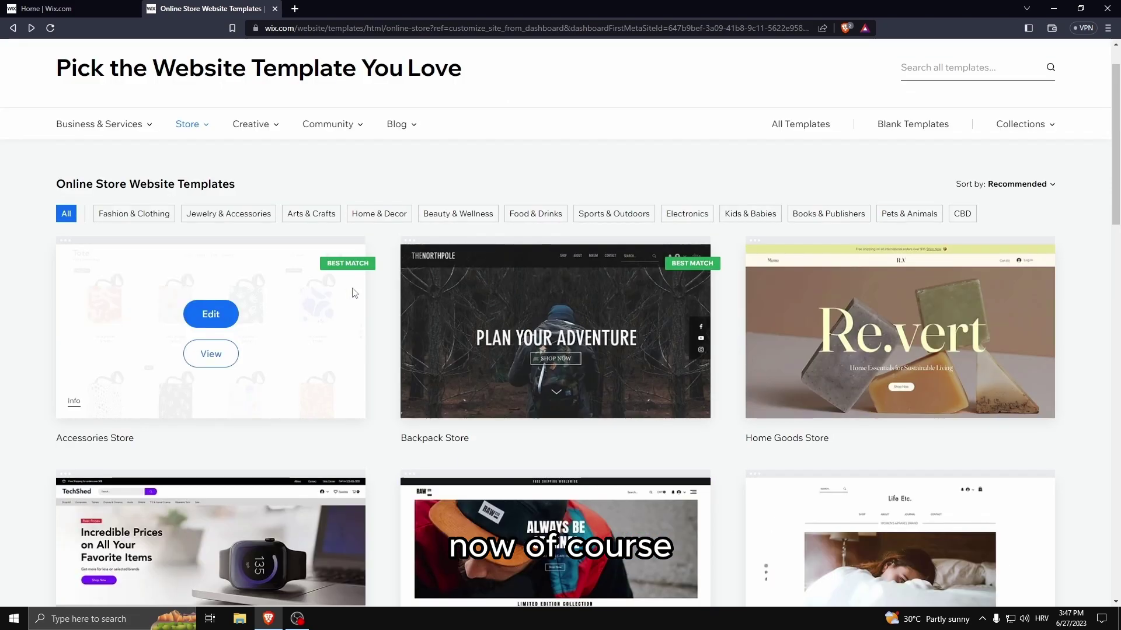
left_click(555, 355)
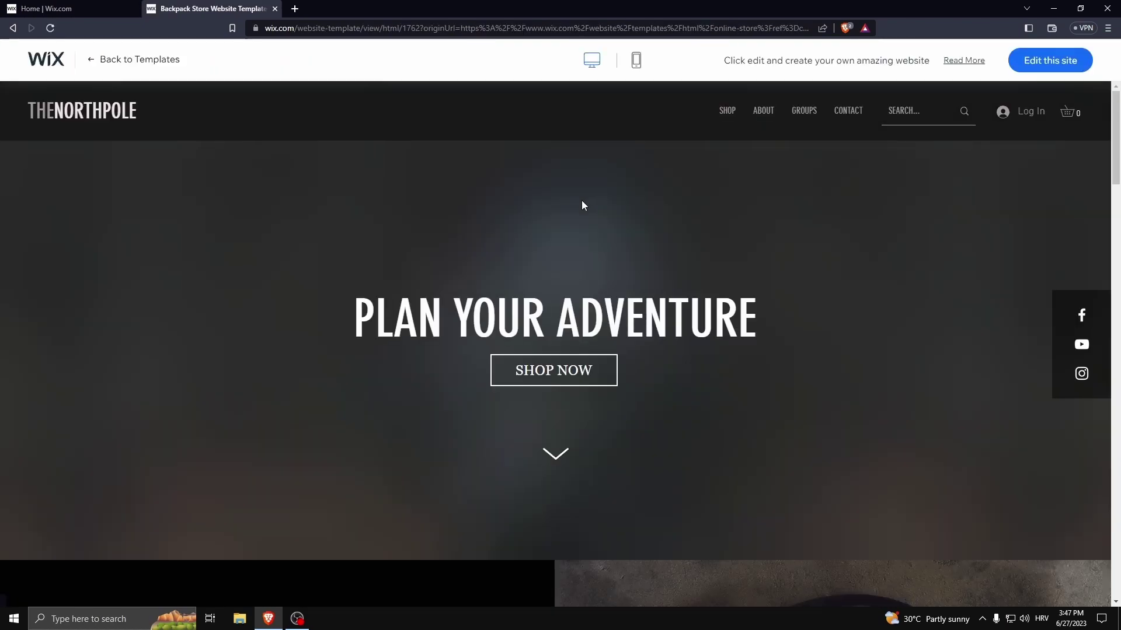
scroll(530, 323, "down", 10)
scroll(530, 322, "down", 20)
key("alt+Left")
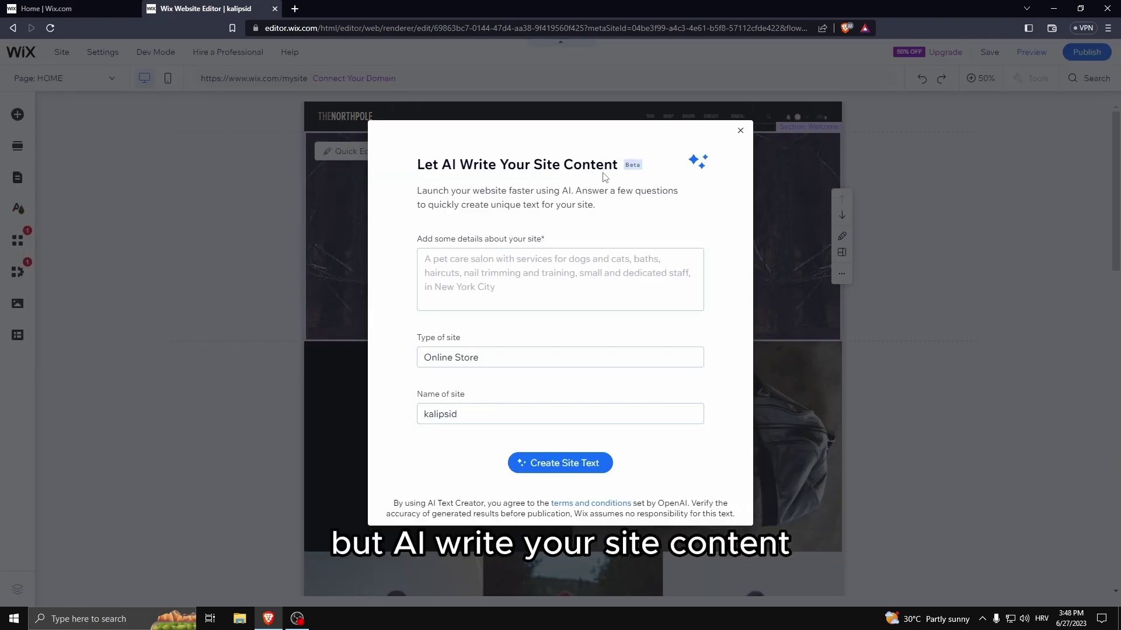
- Paste a gothic-clothing store description, adjust the site type, and generate the site text with AI
left_click(512, 303)
type("An online store selling gothic style clothes.")
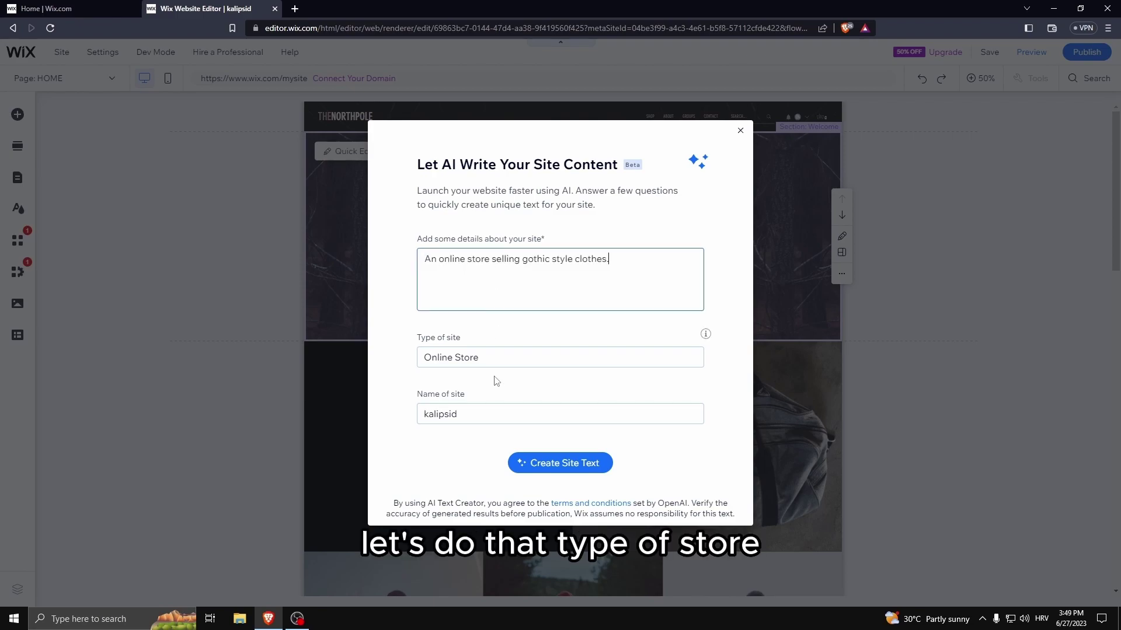
left_click(528, 356)
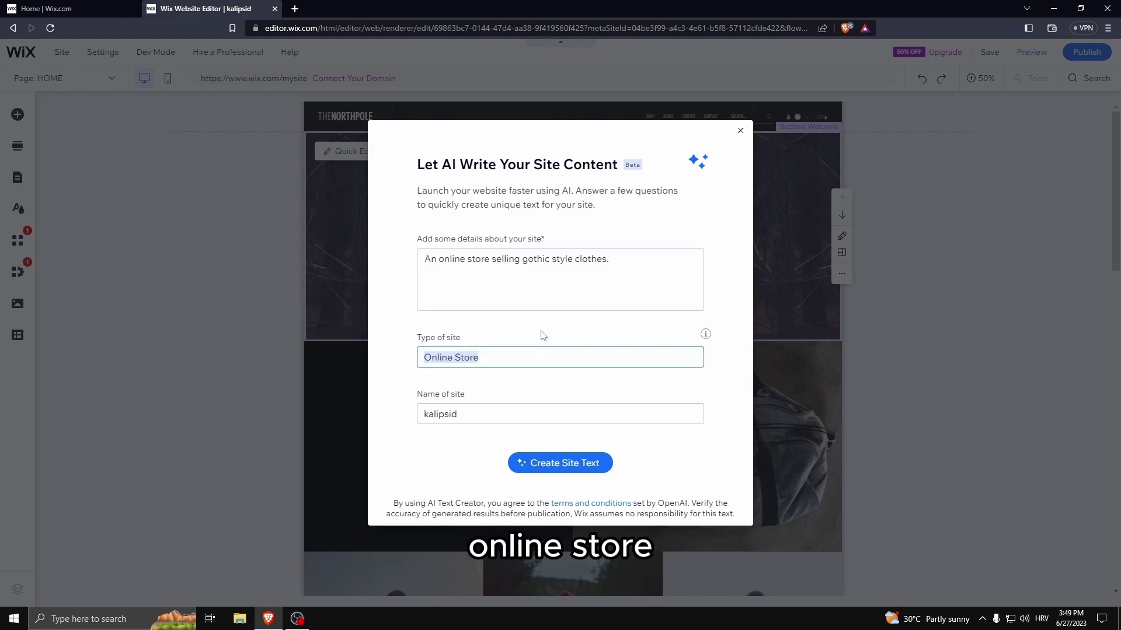
left_click(560, 463)
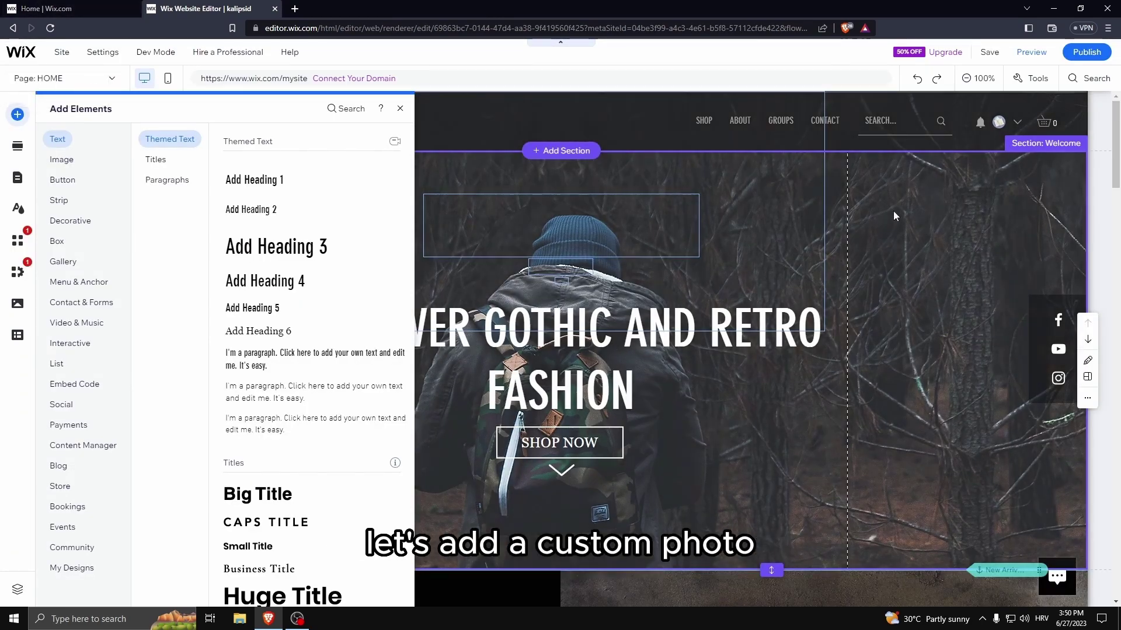
- Set the hero strip background to the Vintage Radio image found by searching 'ret'
left_click(893, 216)
left_click(645, 225)
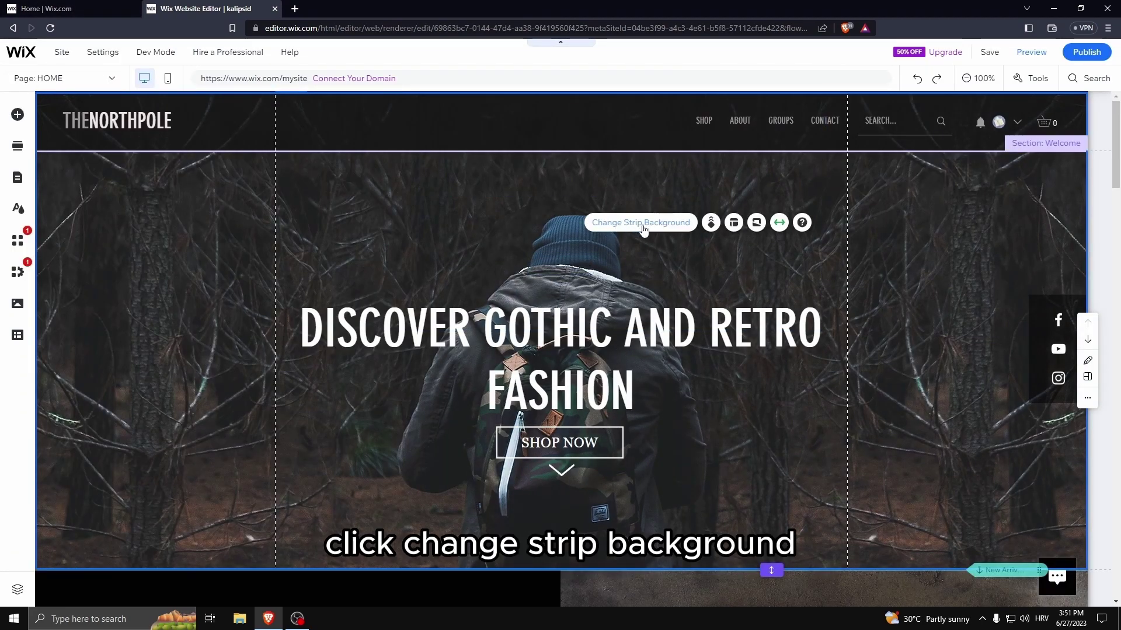
left_click(642, 224)
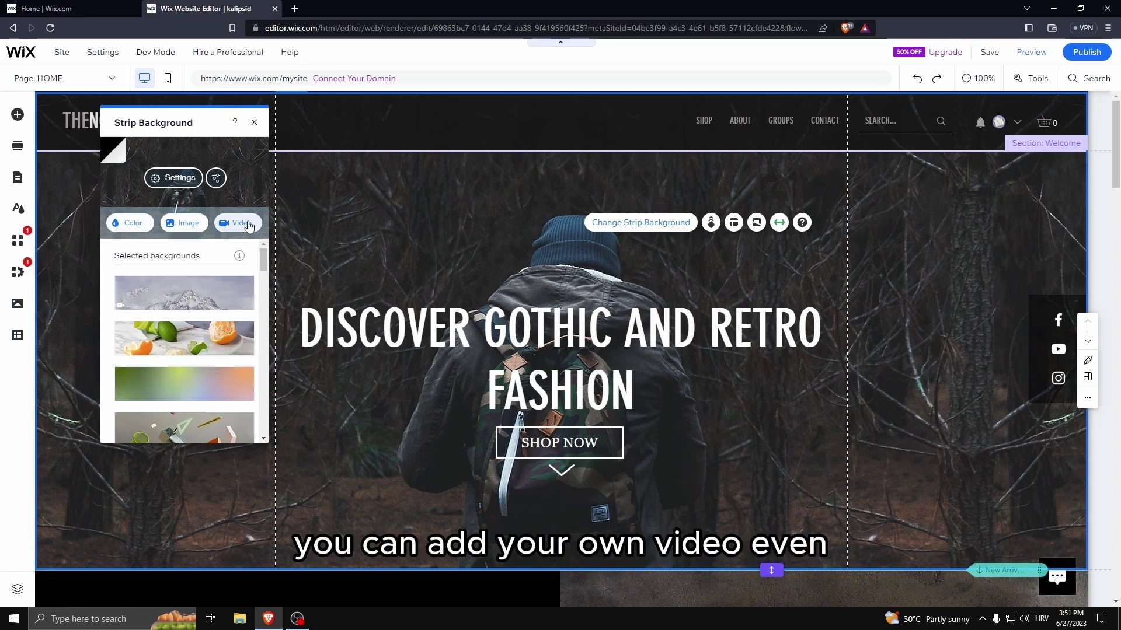
left_click(182, 226)
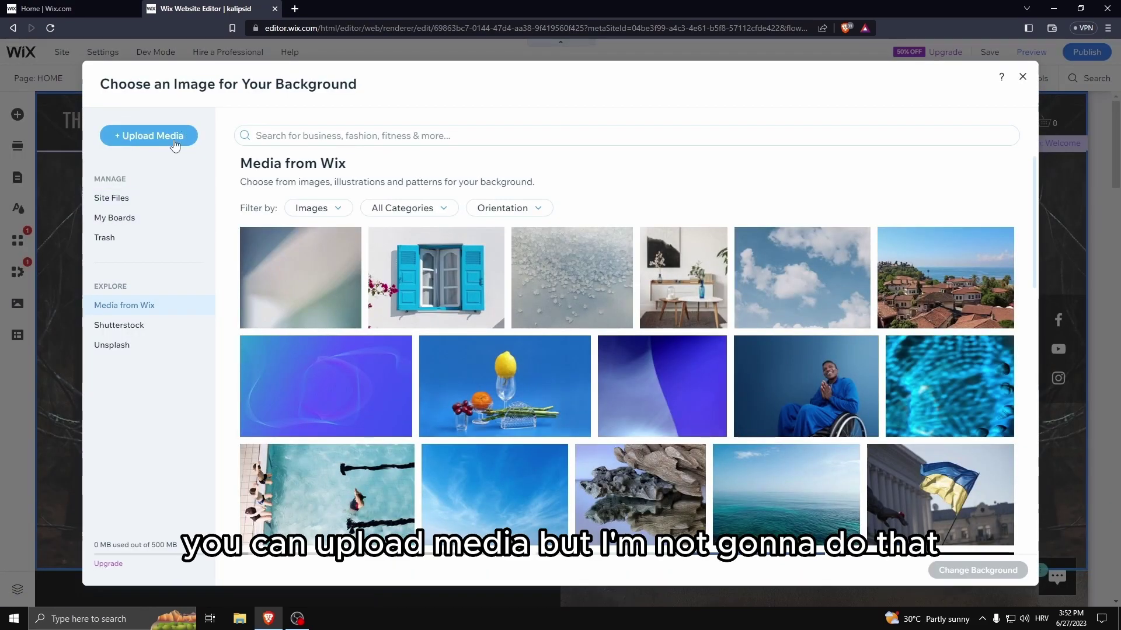
left_click(350, 135)
type("retro")
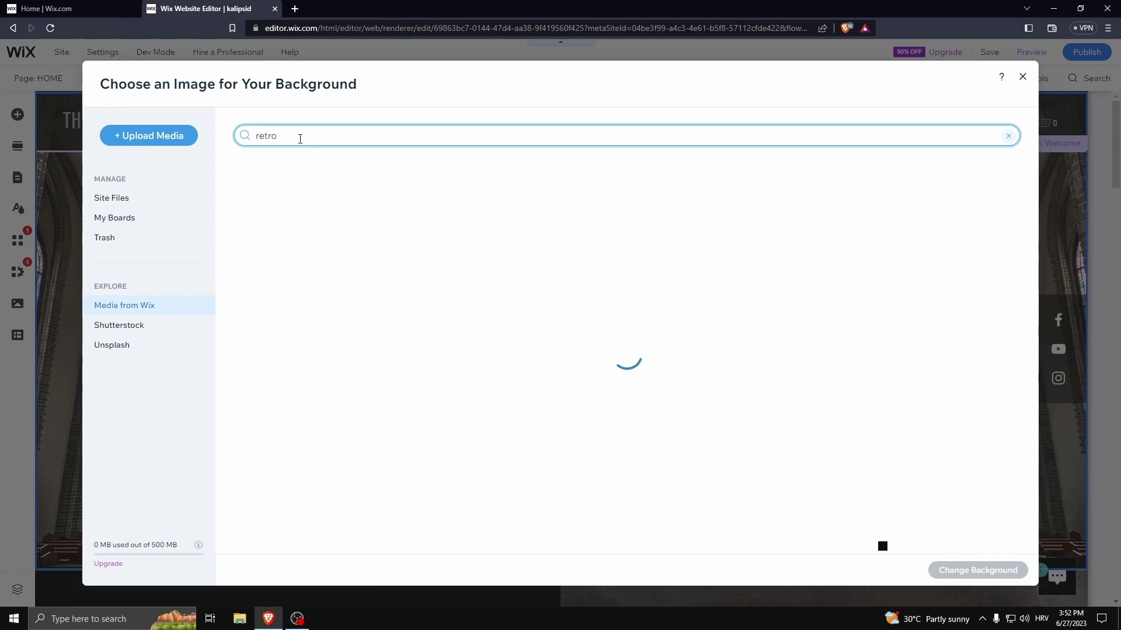
scroll(642, 350, "down", 5)
left_click(668, 281)
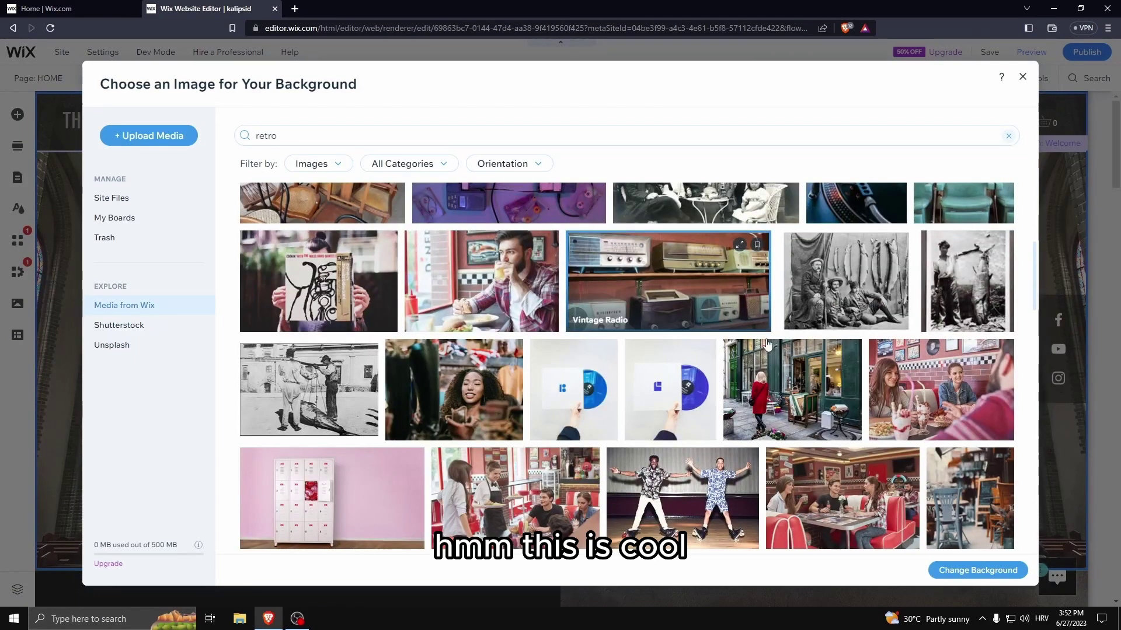
left_click(970, 574)
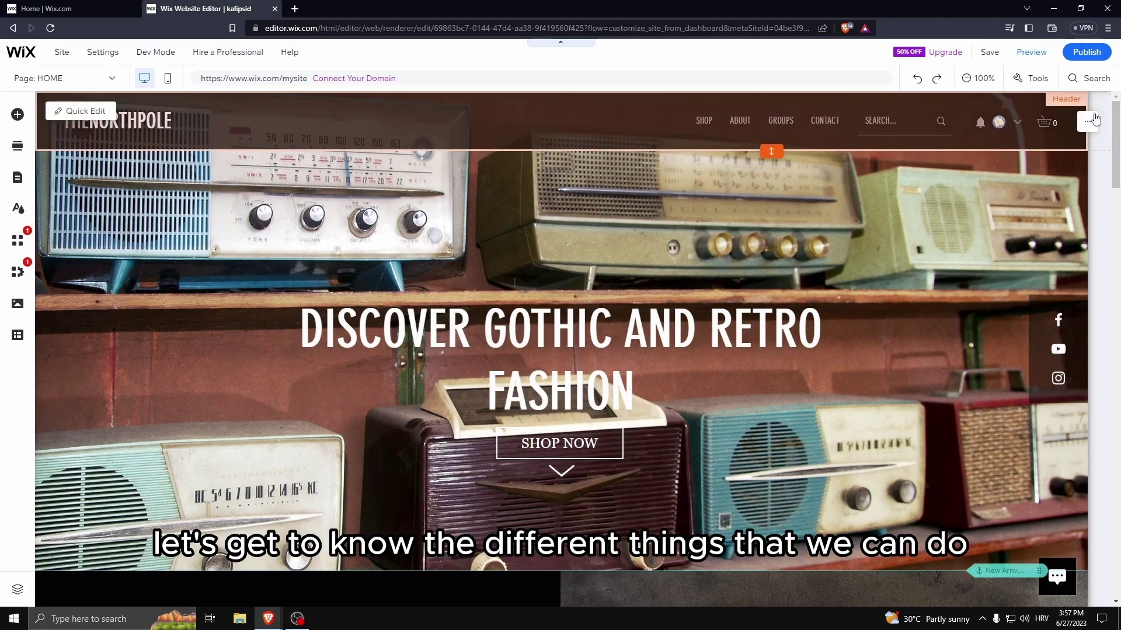
- Check the mobile layout, return to desktop, and toggle canvas zoom between 50% and 100%
left_click(112, 79)
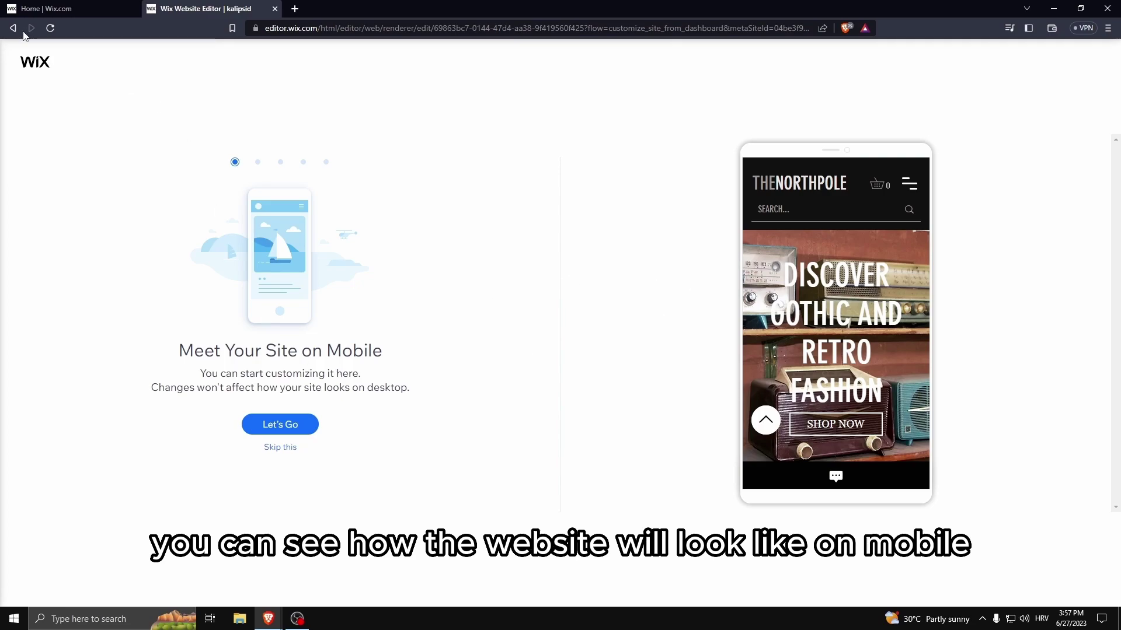
left_click(278, 447)
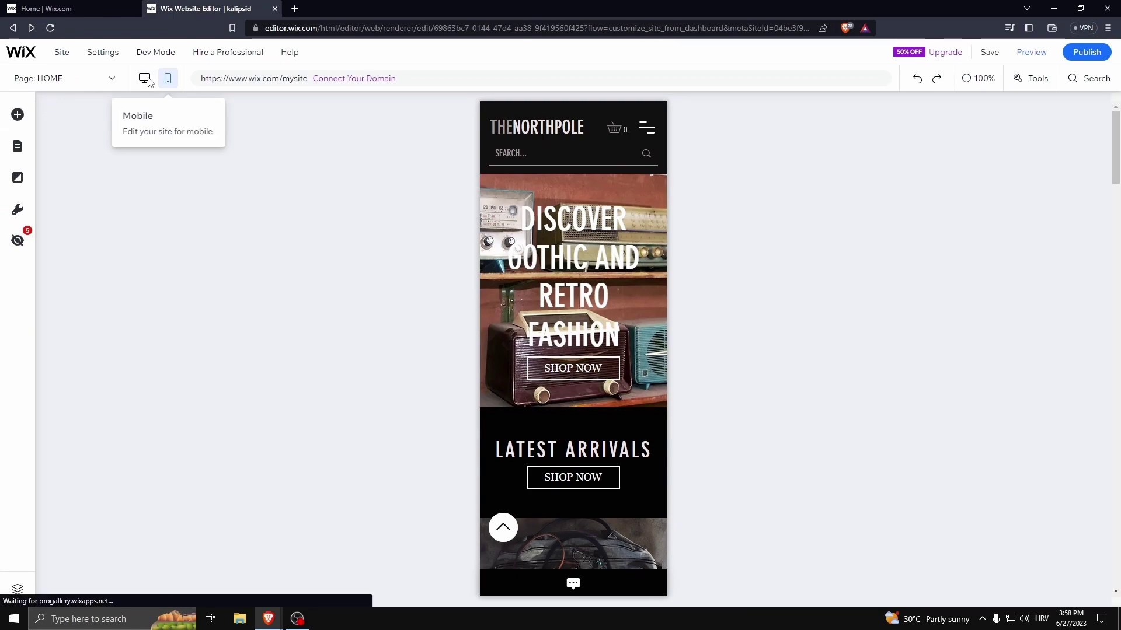
left_click(146, 79)
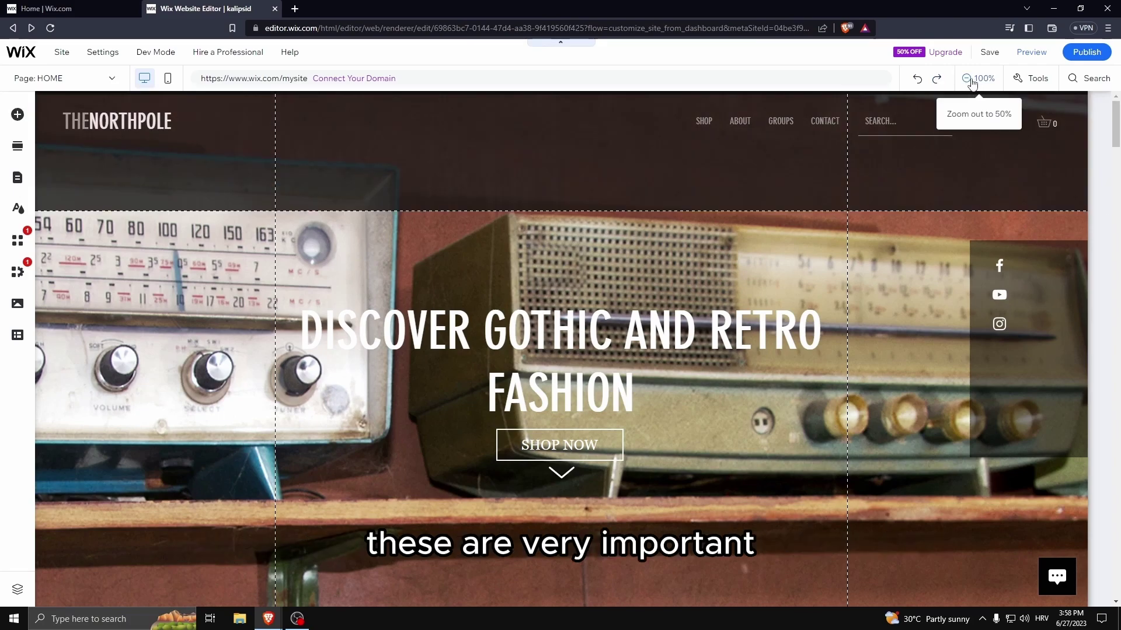
left_click(993, 76)
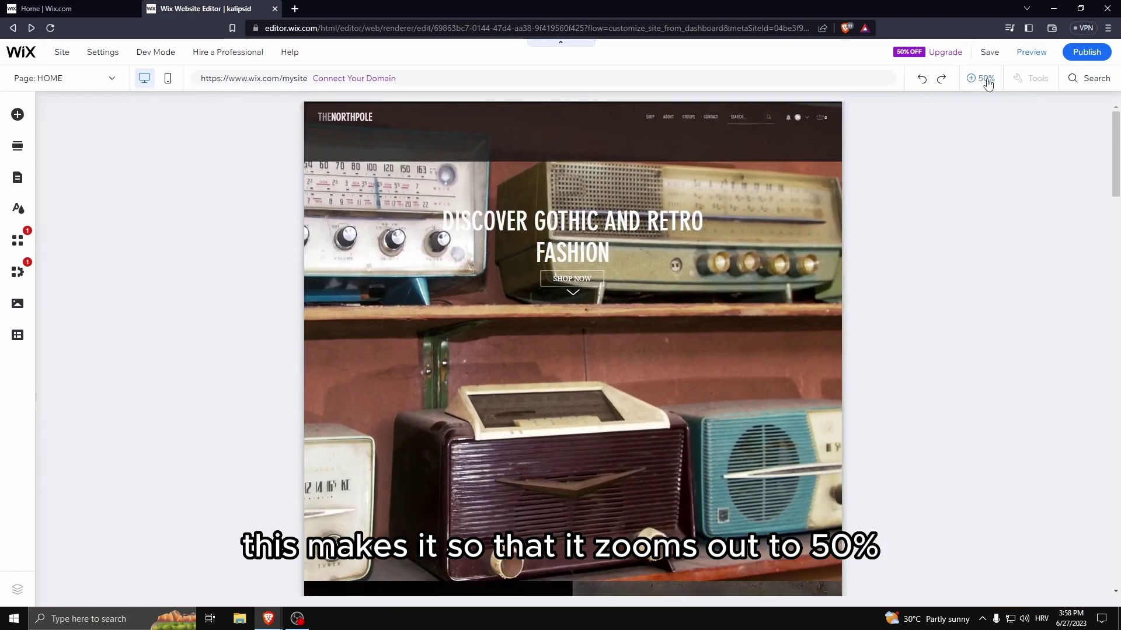
left_click(980, 78)
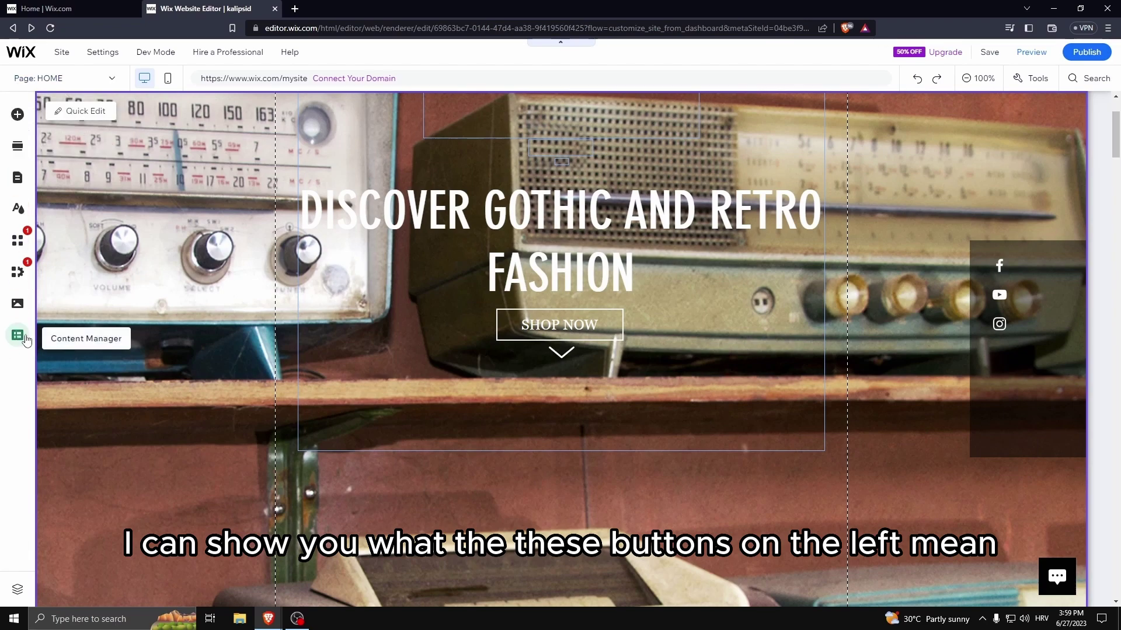
- Place a themed DOWNLOAD button on the hero strip beside SHOP NOW and select it
left_click(17, 114)
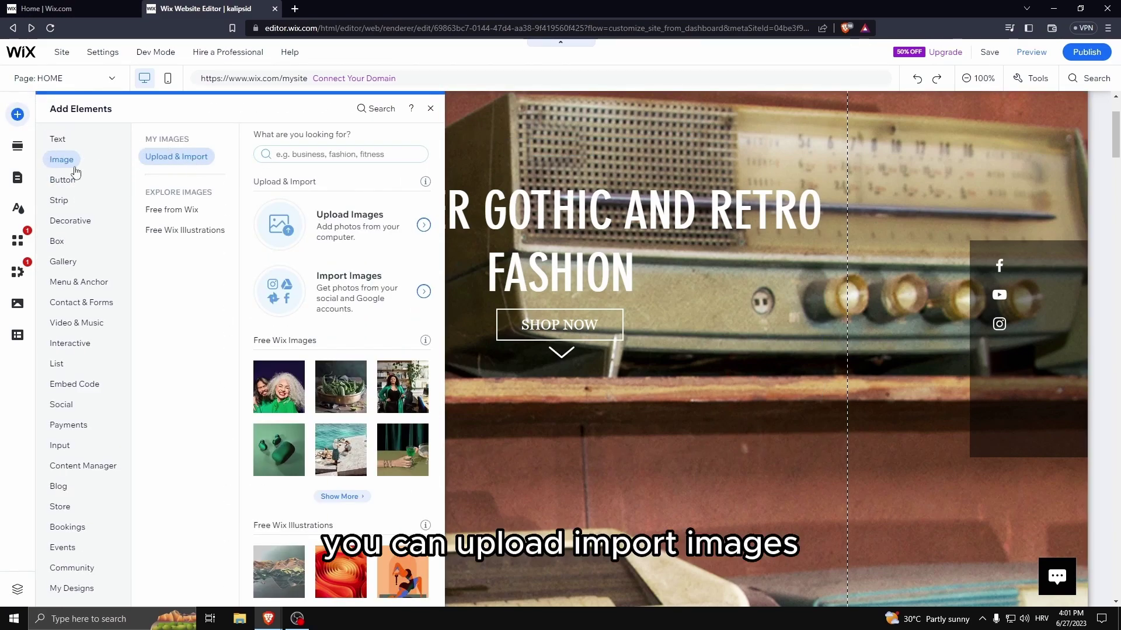
left_click(70, 182)
left_click_drag(379, 300, 670, 332)
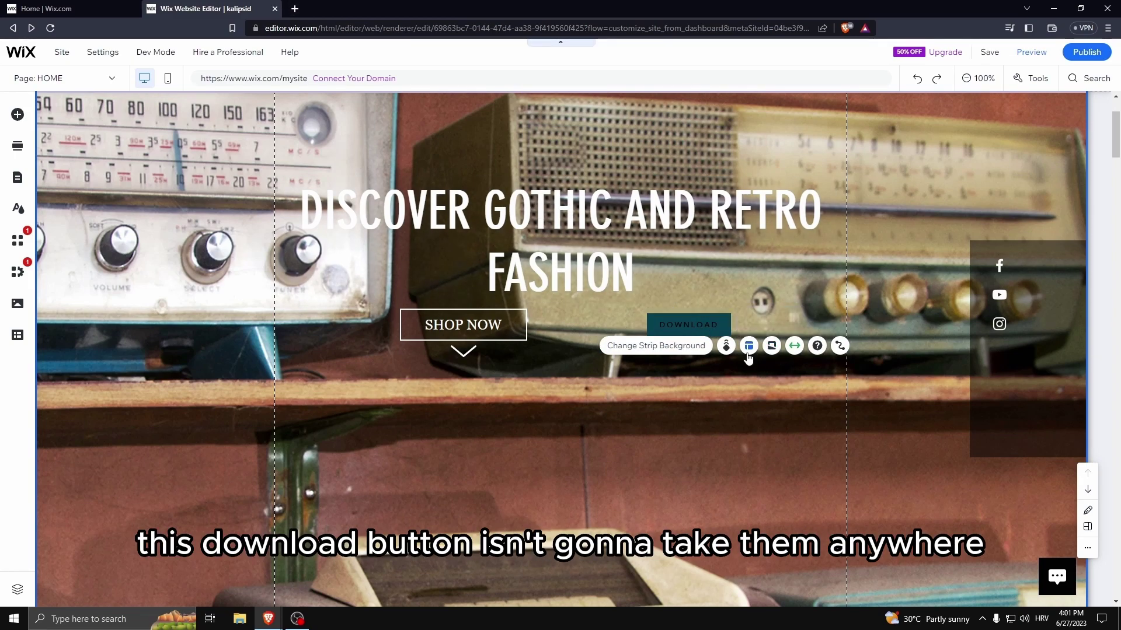
left_click(696, 323)
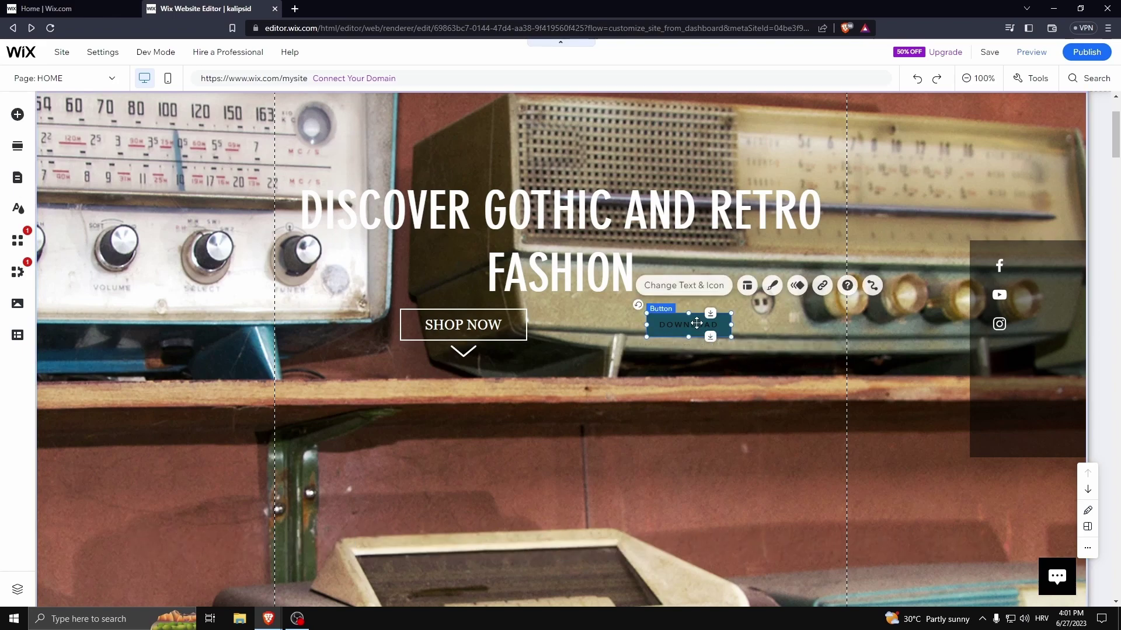
- Link the DOWNLOAD button to a document file after trying the Page and Web address options
left_click(817, 286)
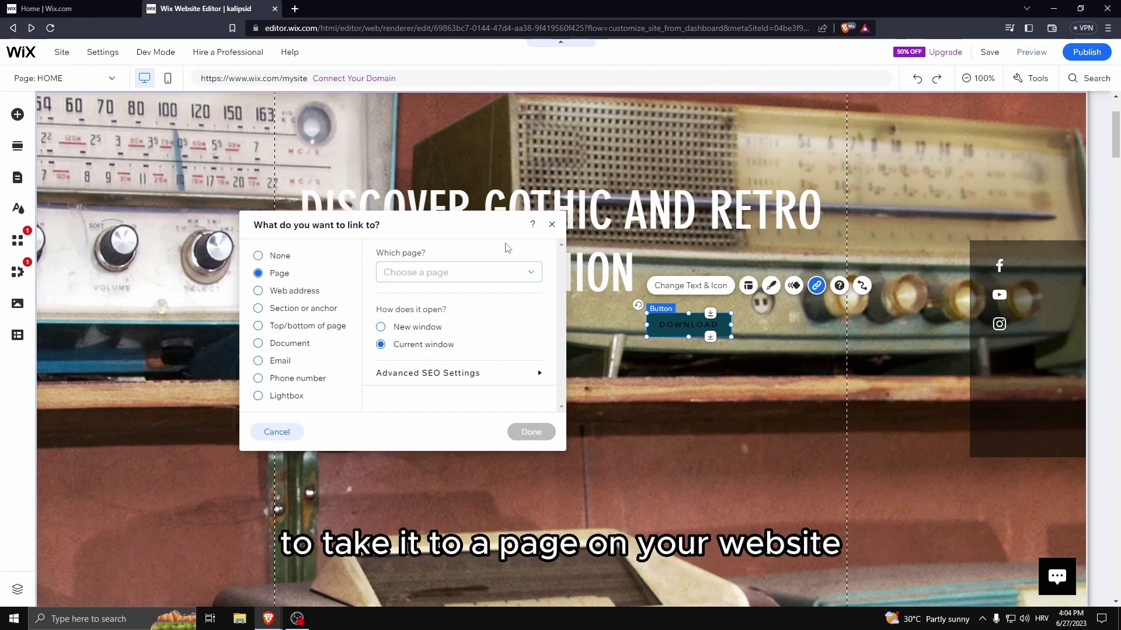
left_click(521, 269)
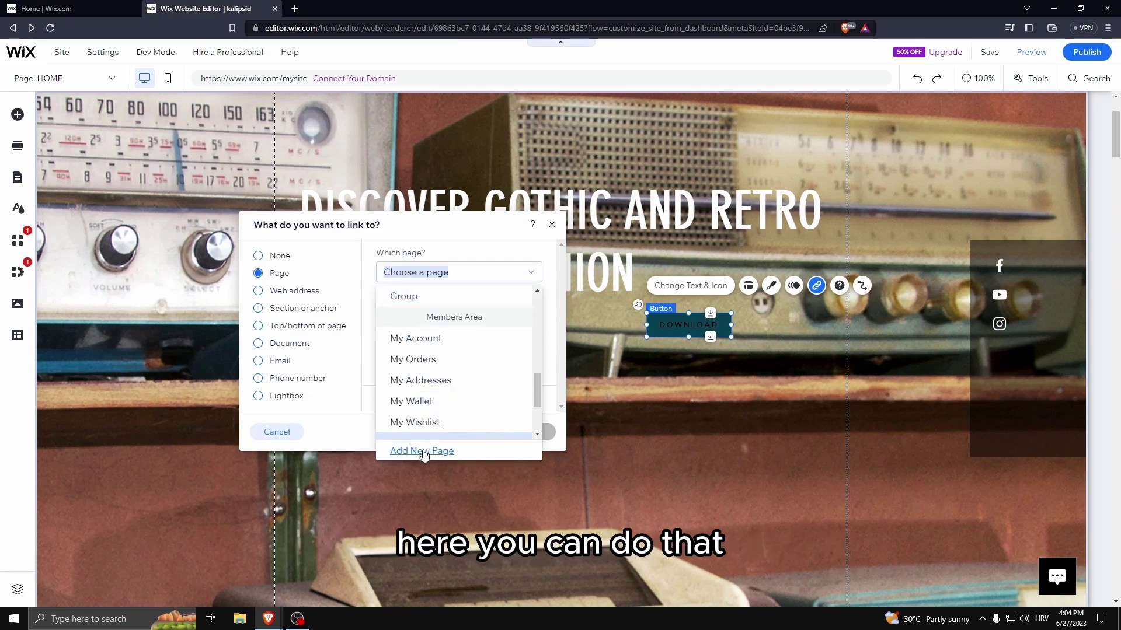
left_click(479, 266)
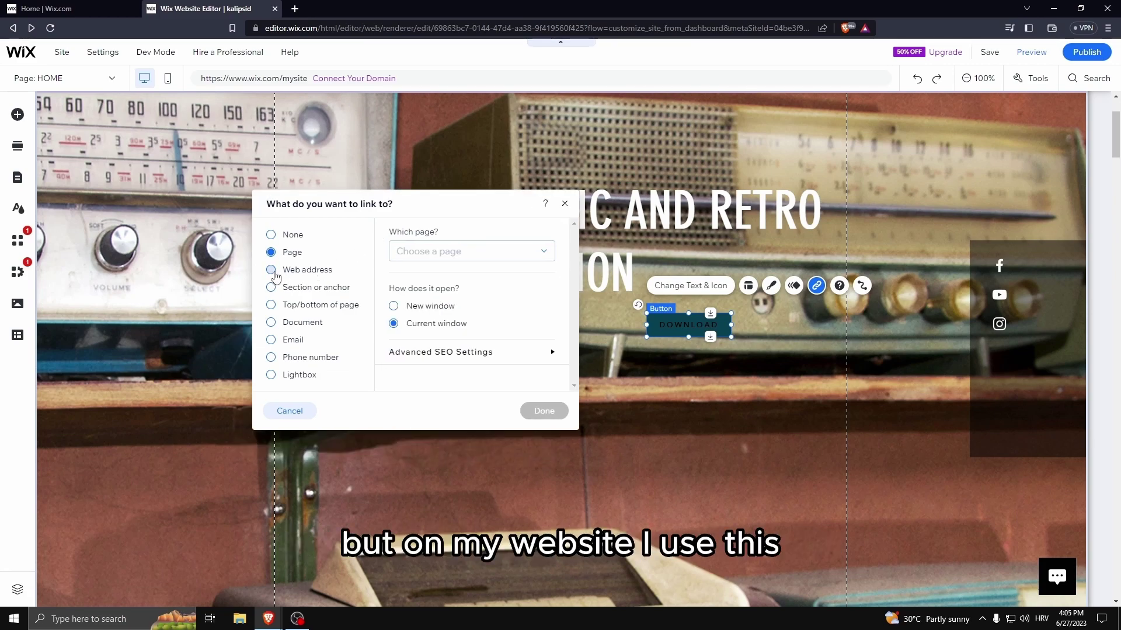
left_click(275, 274)
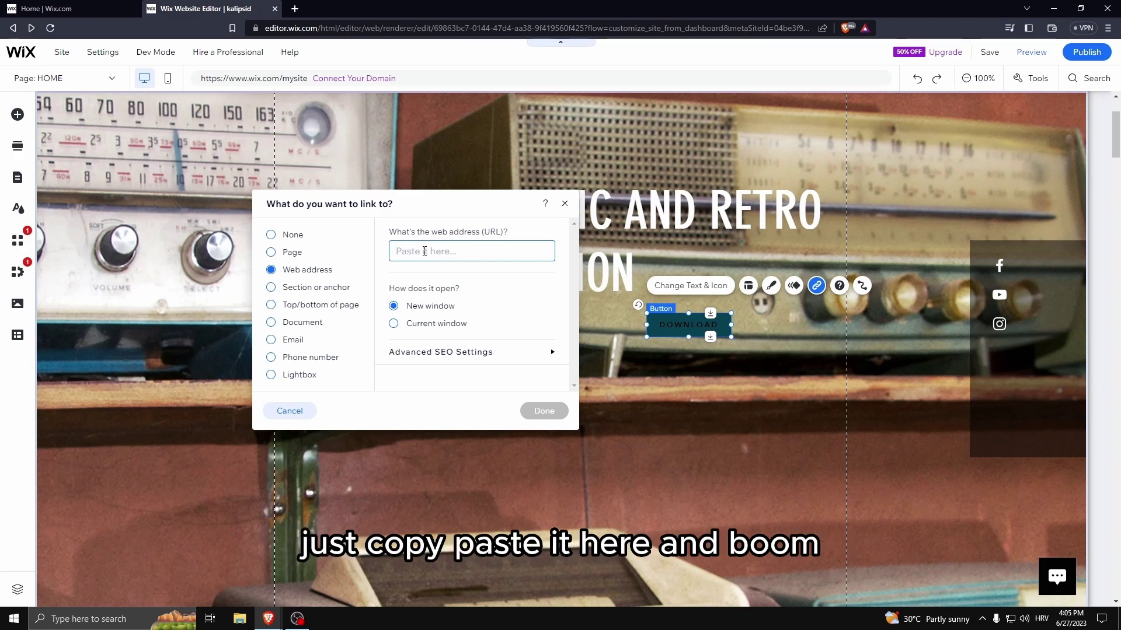
right_click(424, 250)
left_click(418, 249)
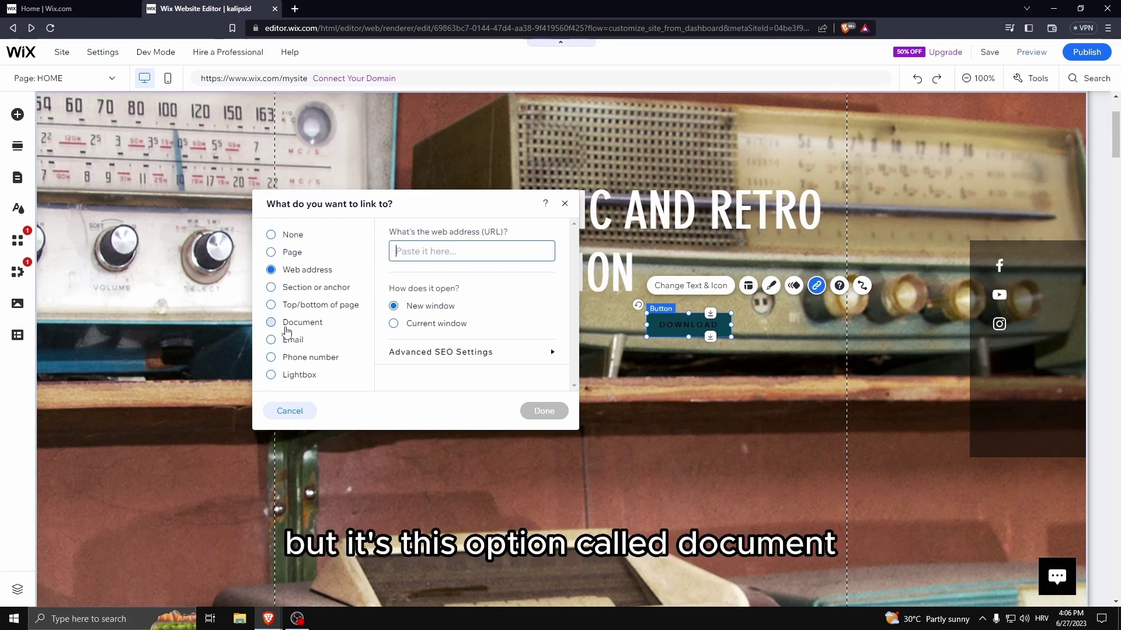
left_click(285, 326)
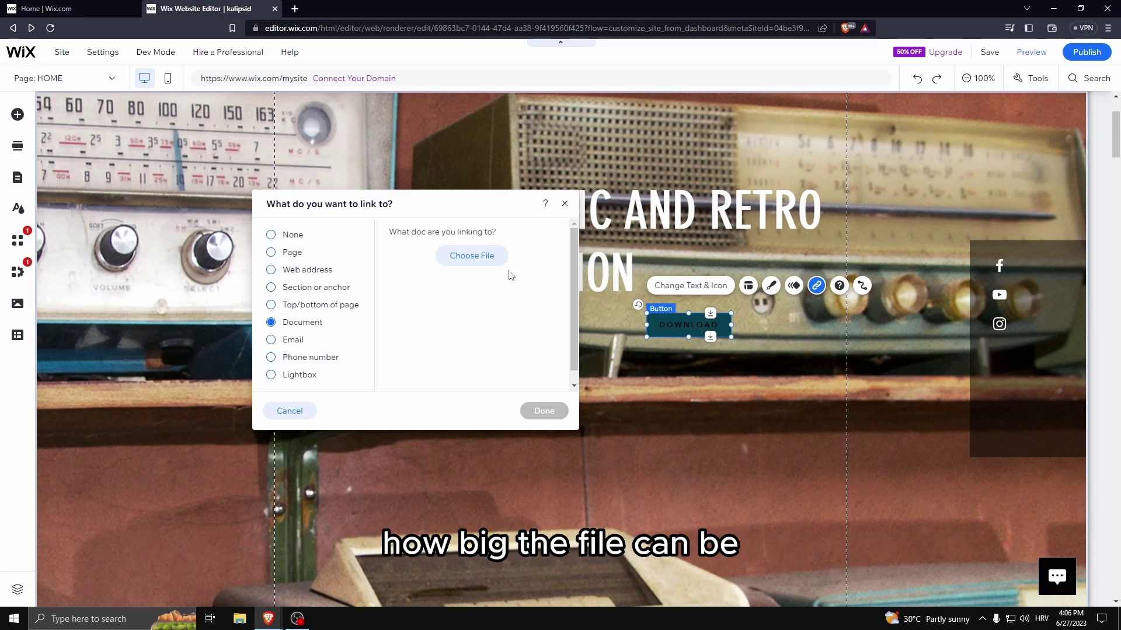
left_click(470, 256)
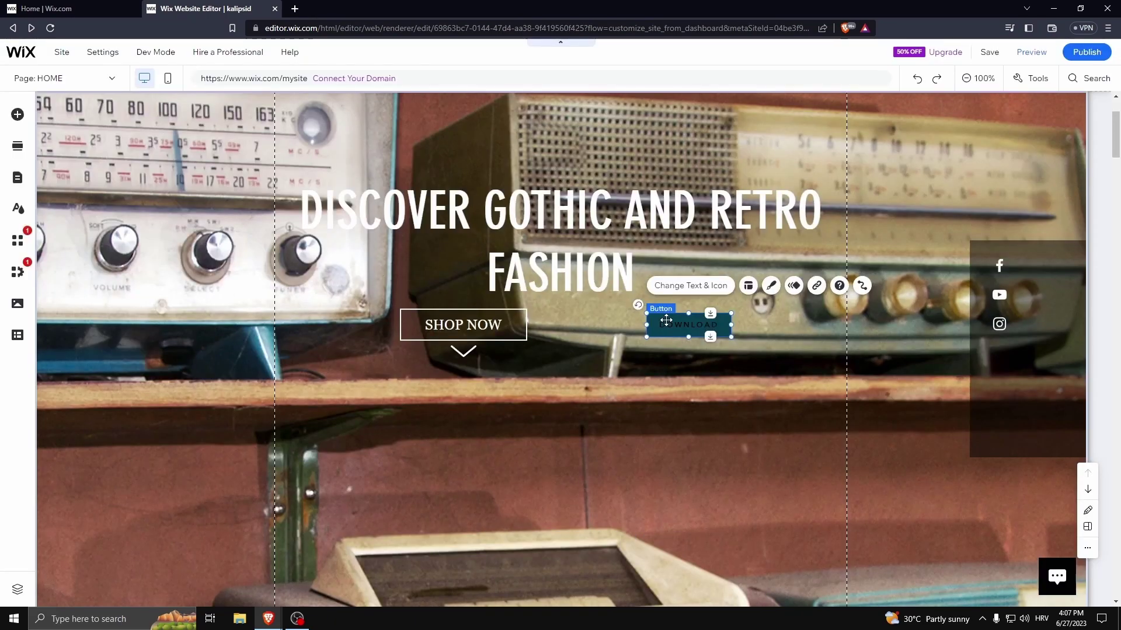
- Delete the DOWNLOAD button and move SHOP NOW back to the page centre
key("Delete")
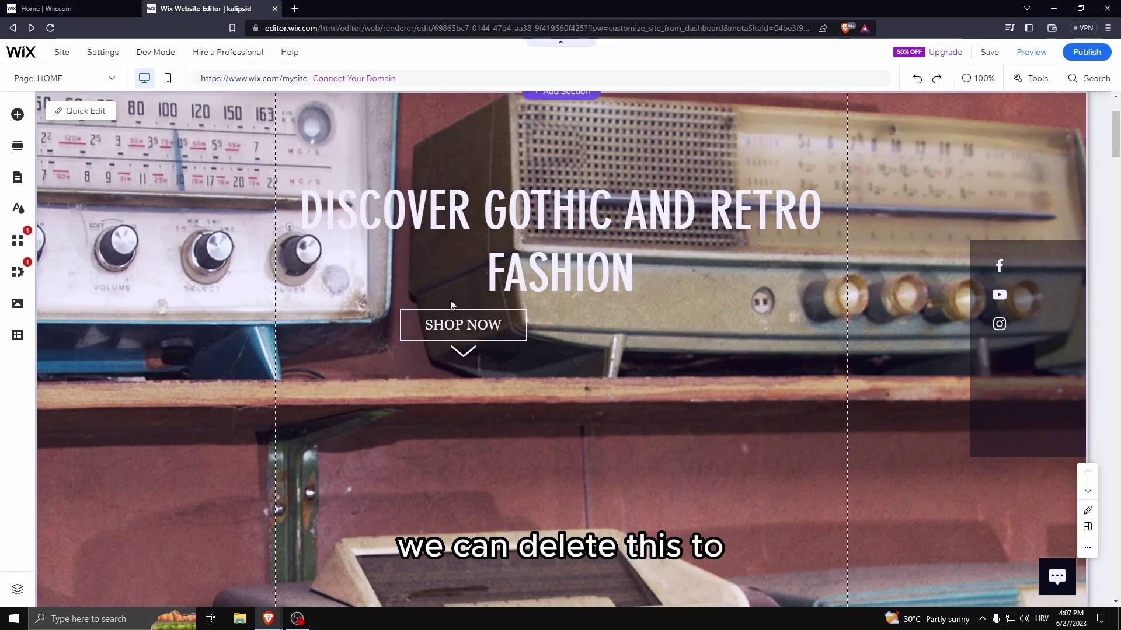
left_click(412, 334)
left_click_drag(412, 333, 562, 349)
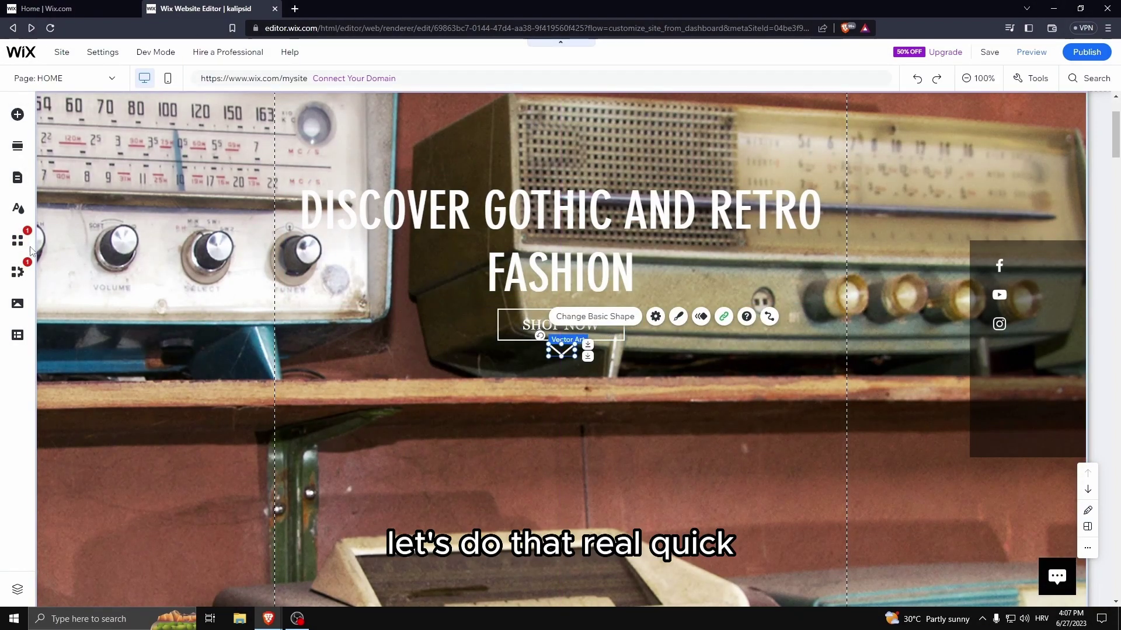
- Add a Single Video Player with the city skyline clip below the hero
left_click(18, 114)
mouse_move(70, 329)
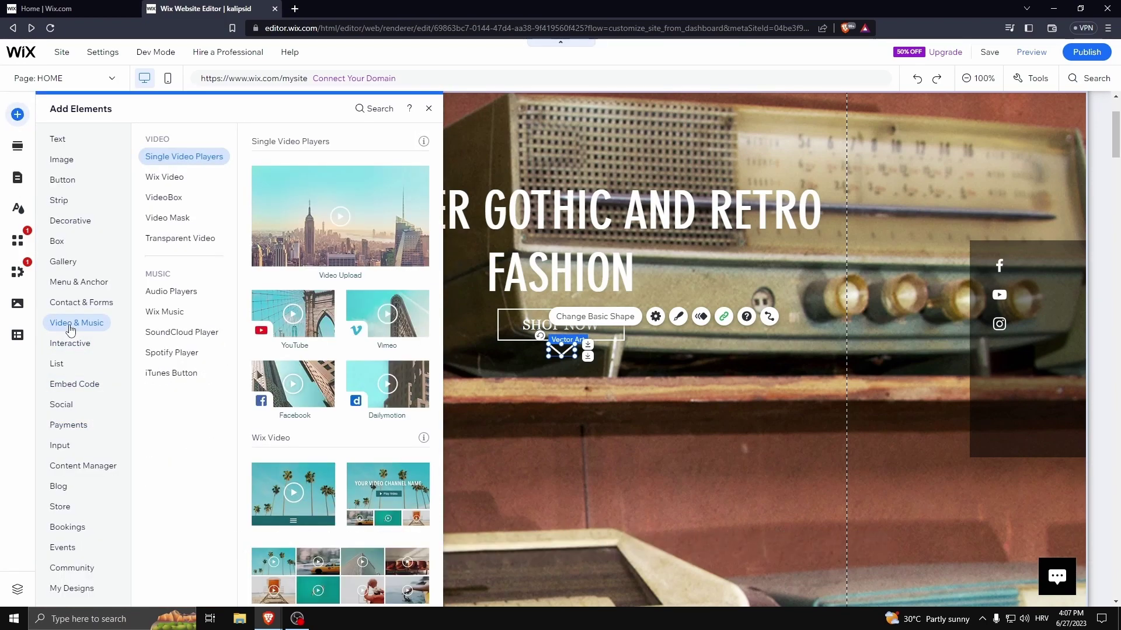
left_click(341, 222)
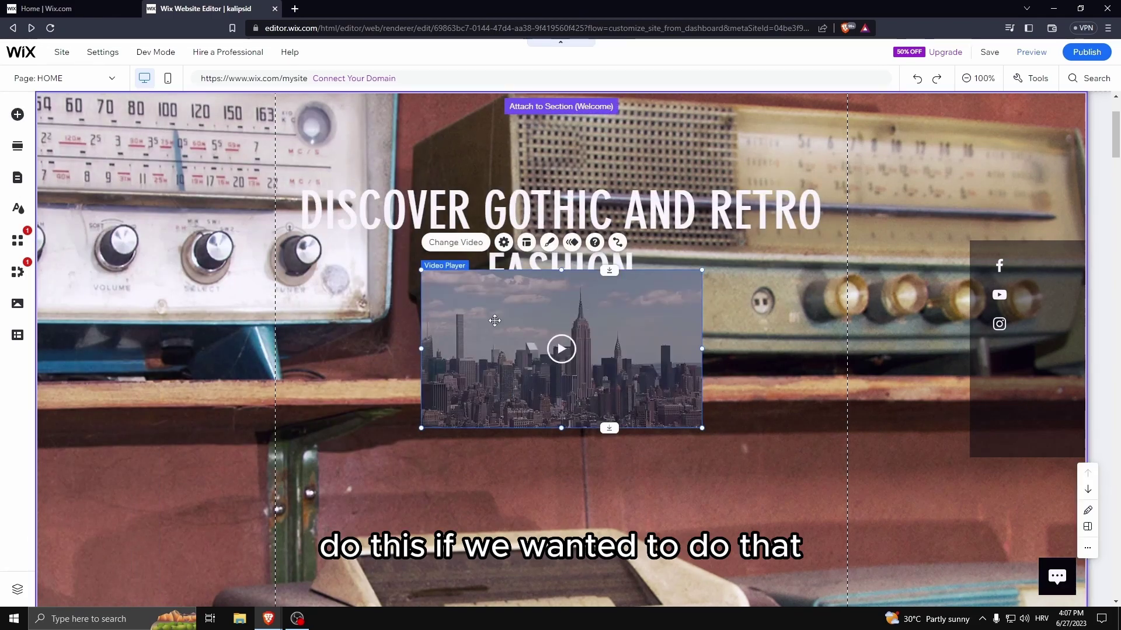
left_click_drag(494, 321, 310, 452)
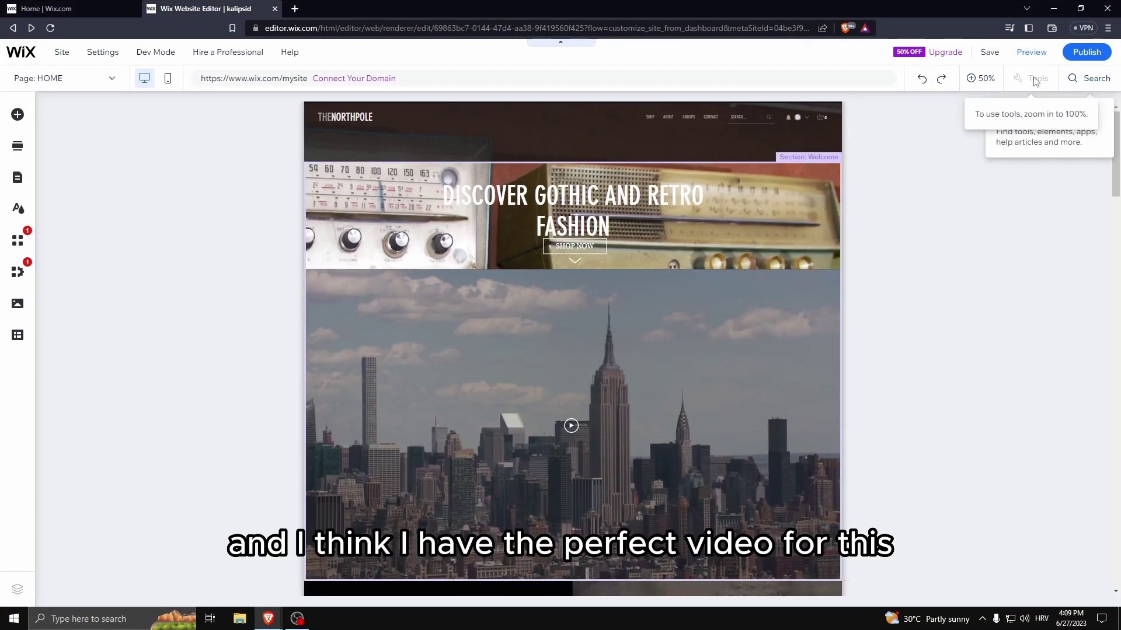
- Select the skyline video strip and switch its video source to YouTube
left_click(981, 79)
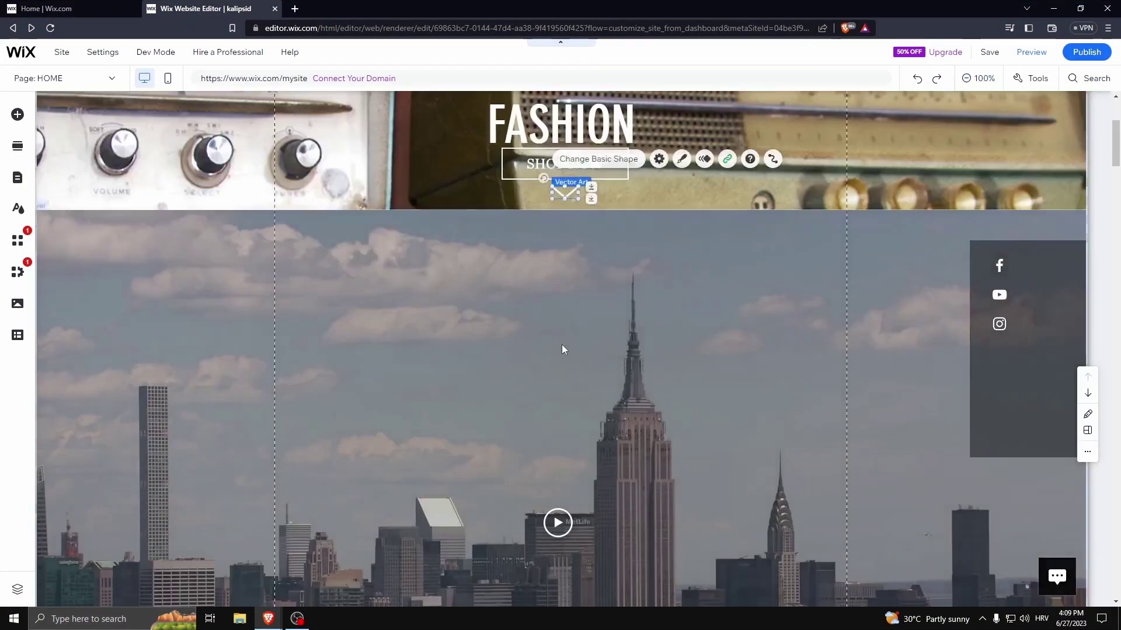
scroll(561, 349, "down", 4)
left_click(298, 345)
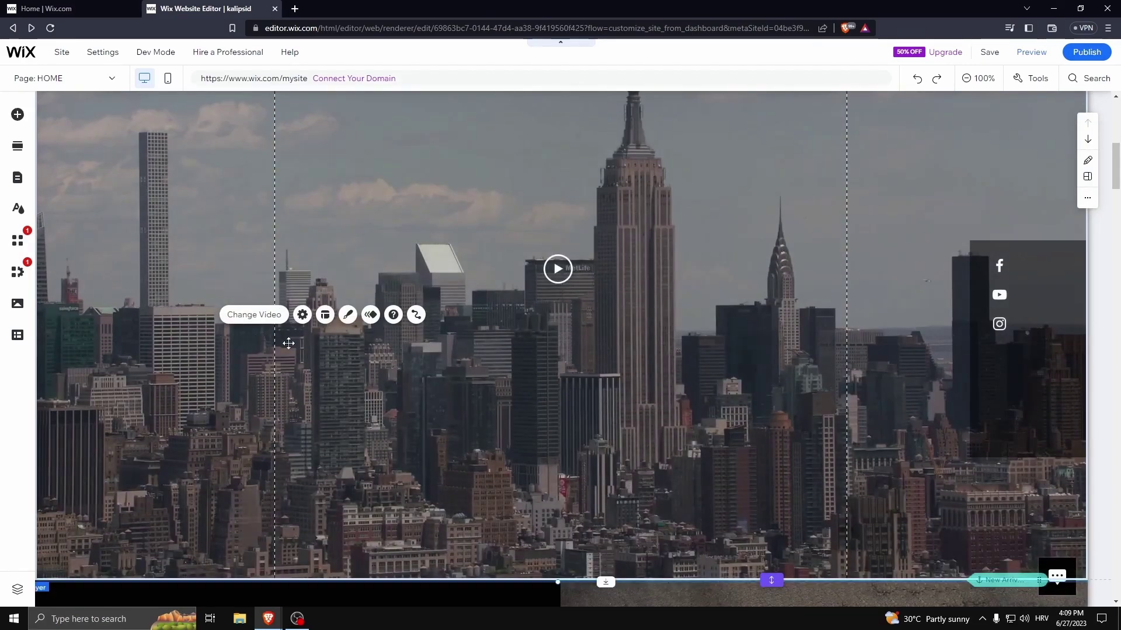
left_click(267, 319)
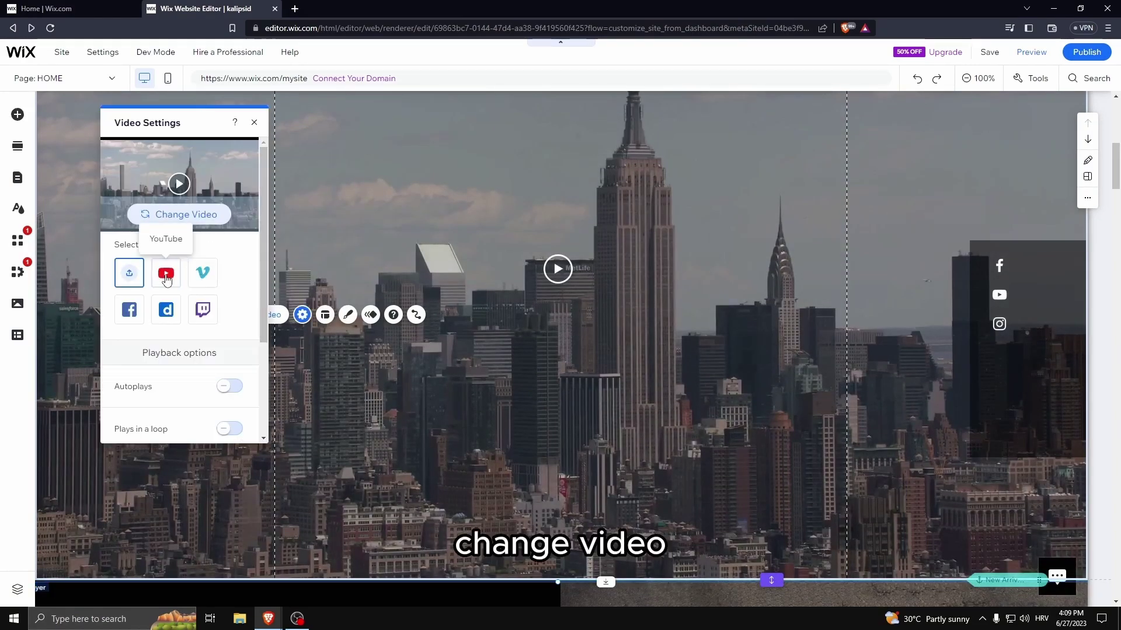
left_click(166, 273)
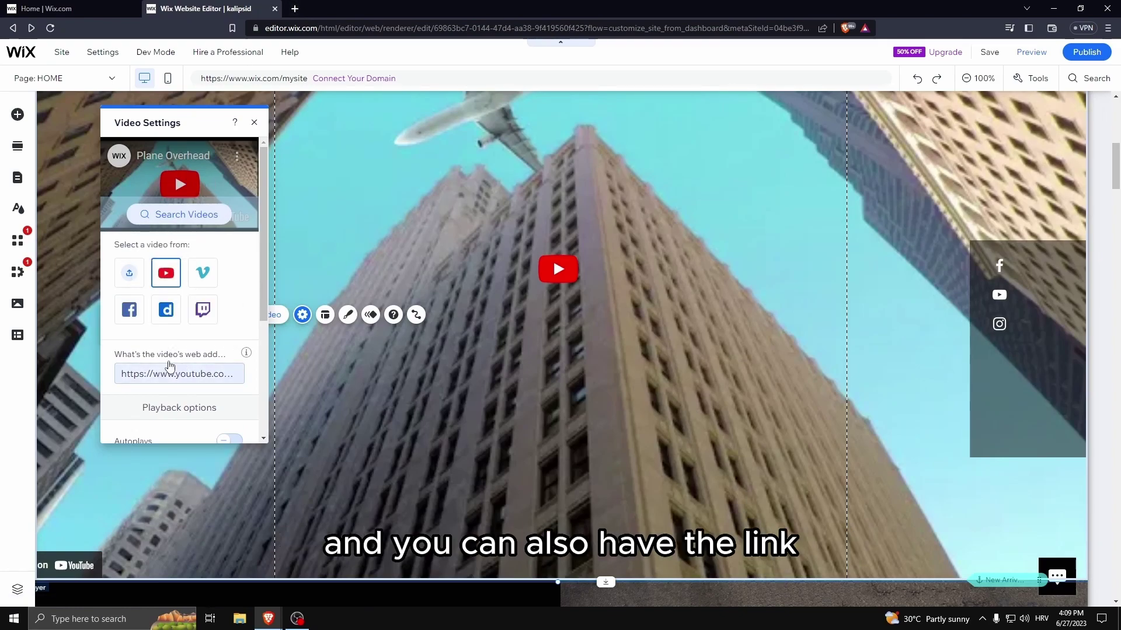
- Find the 'sad troll music on a 1987 synth' clip in a new tab and check it on the page
left_click(296, 9)
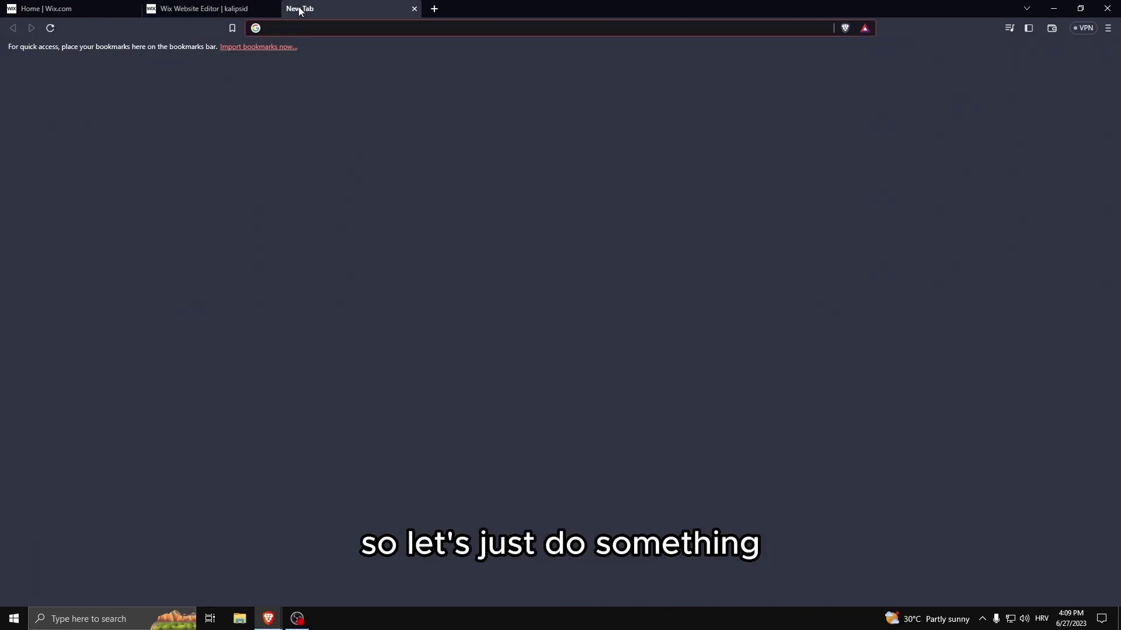
type("y")
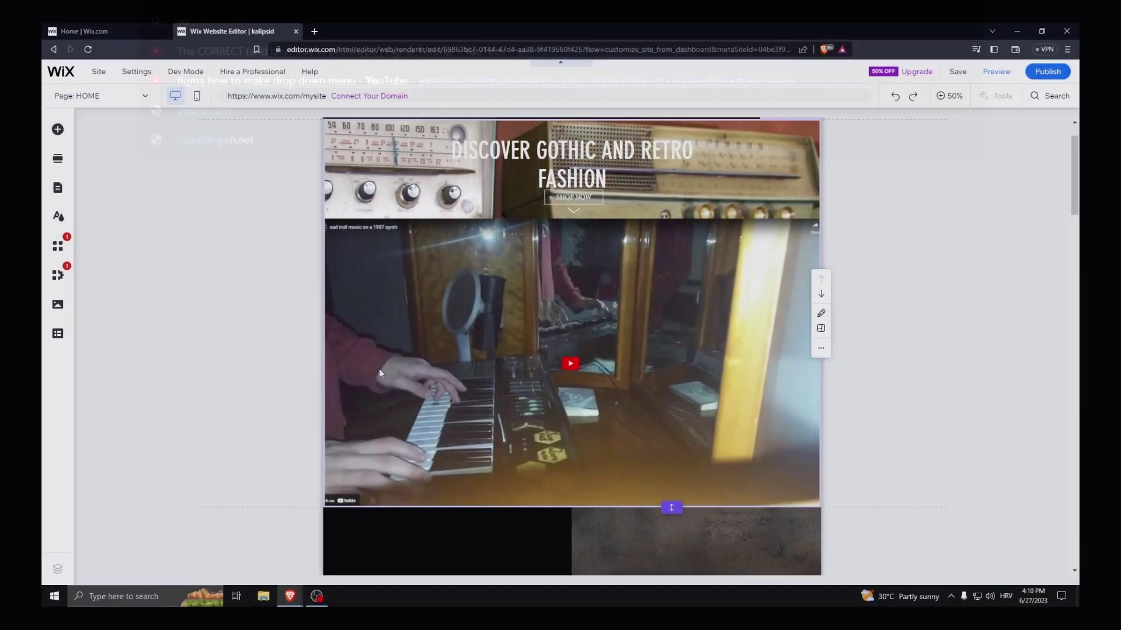
left_click(956, 91)
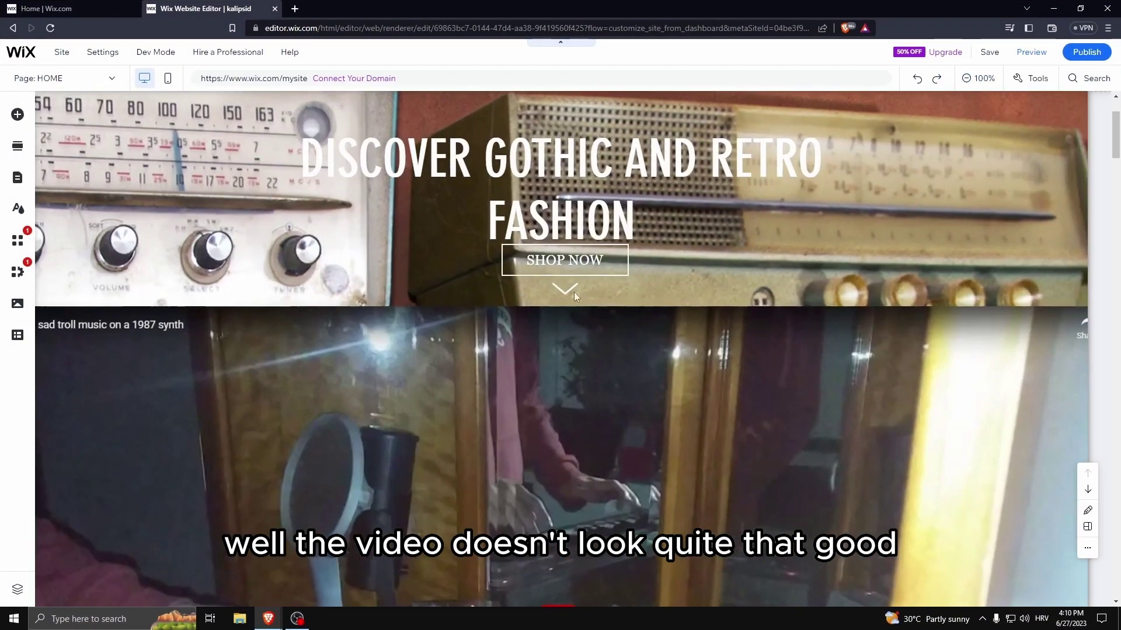
scroll(560, 326, "down", 5)
left_click(557, 361)
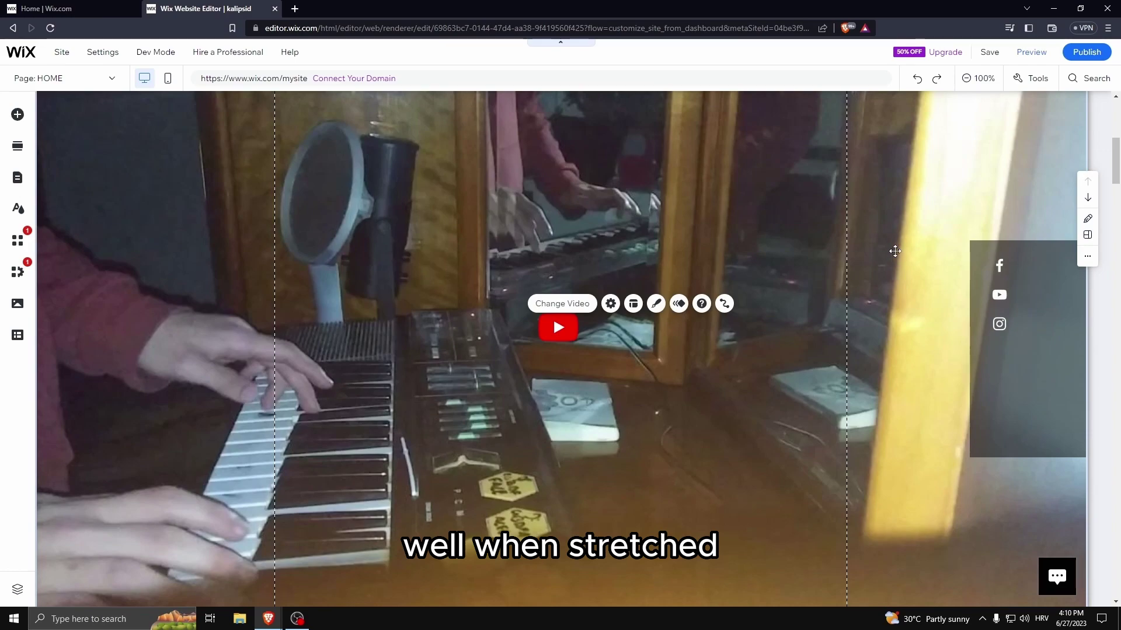
scroll(196, 313, "down", 5)
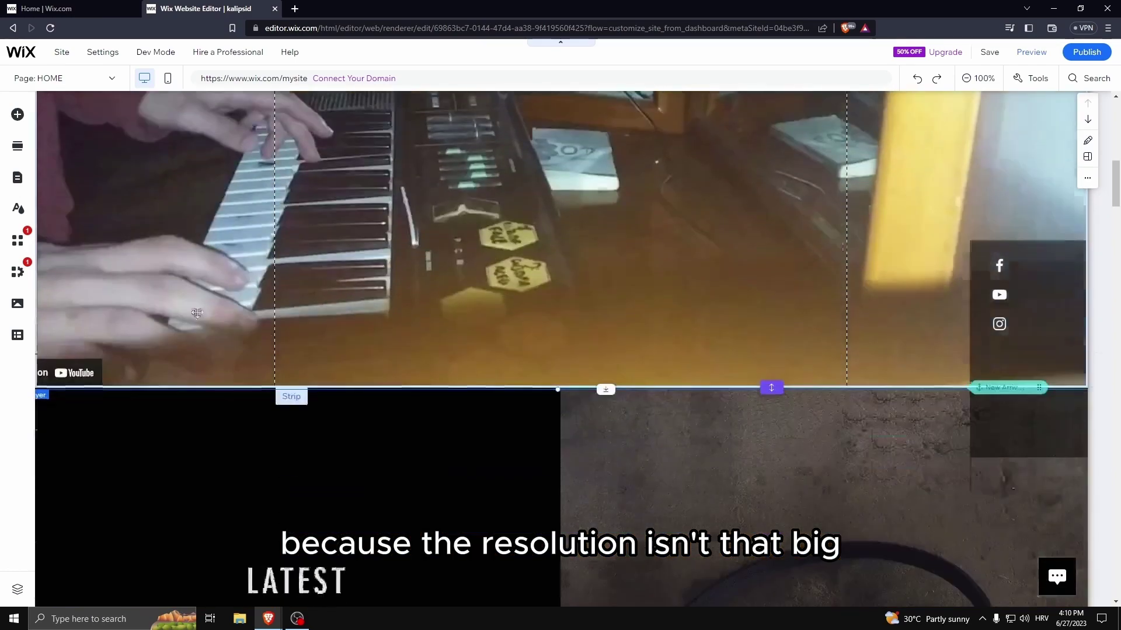
scroll(198, 315, "down", 1)
scroll(200, 327, "up", 4)
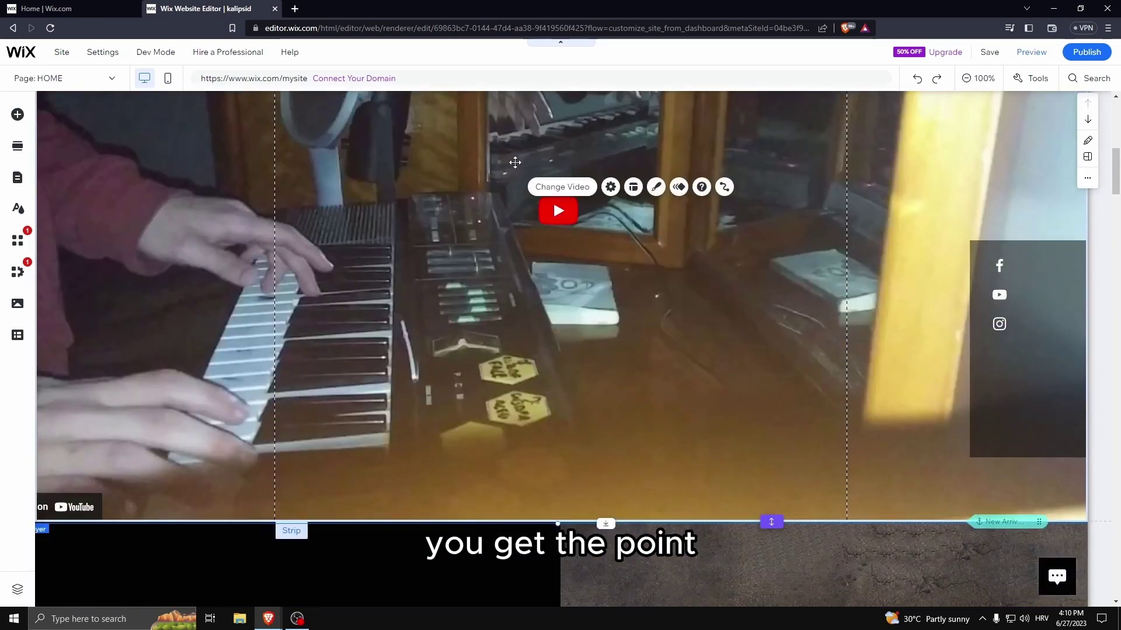
left_click(17, 114)
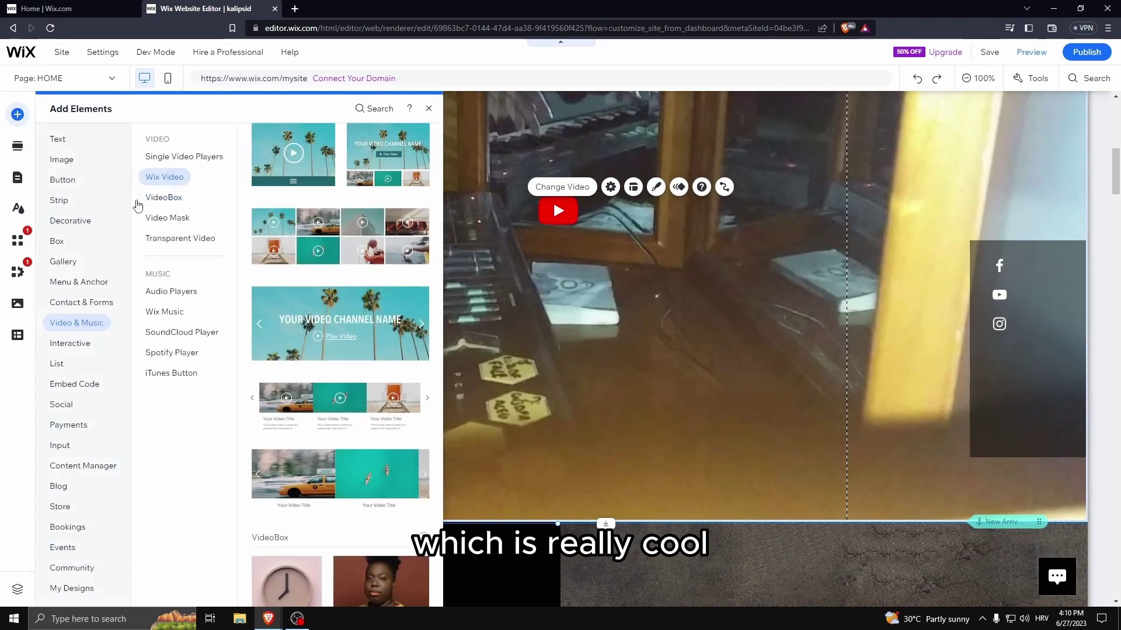
- Add an empty Embed HTML element to the Latest Arrivals strip, then list Testimonials section designs
left_click(63, 180)
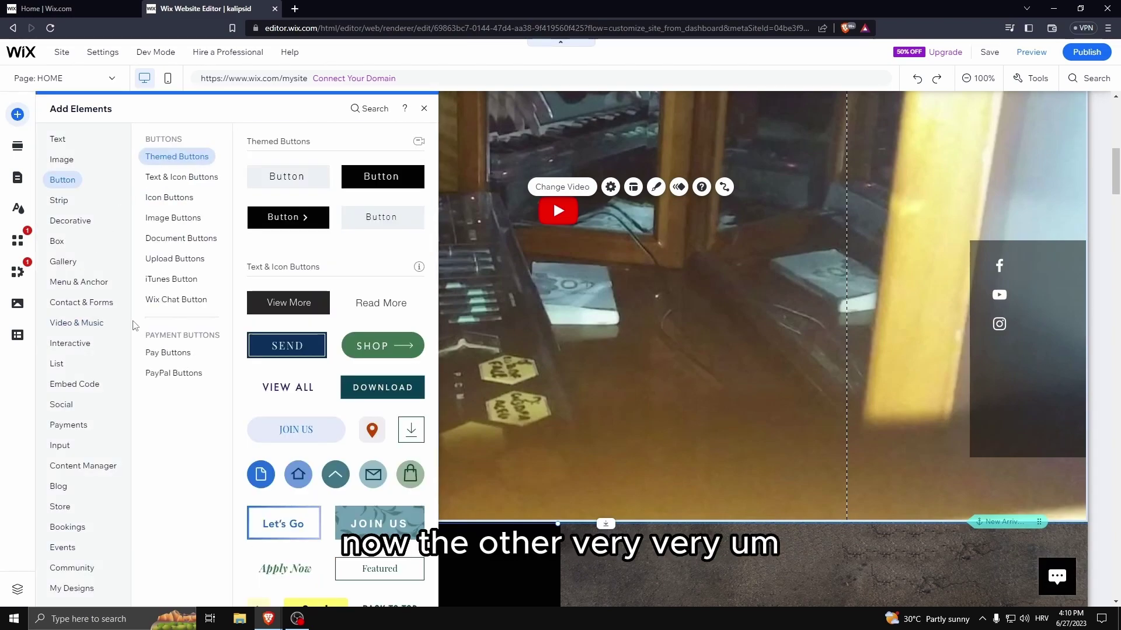
left_click(93, 388)
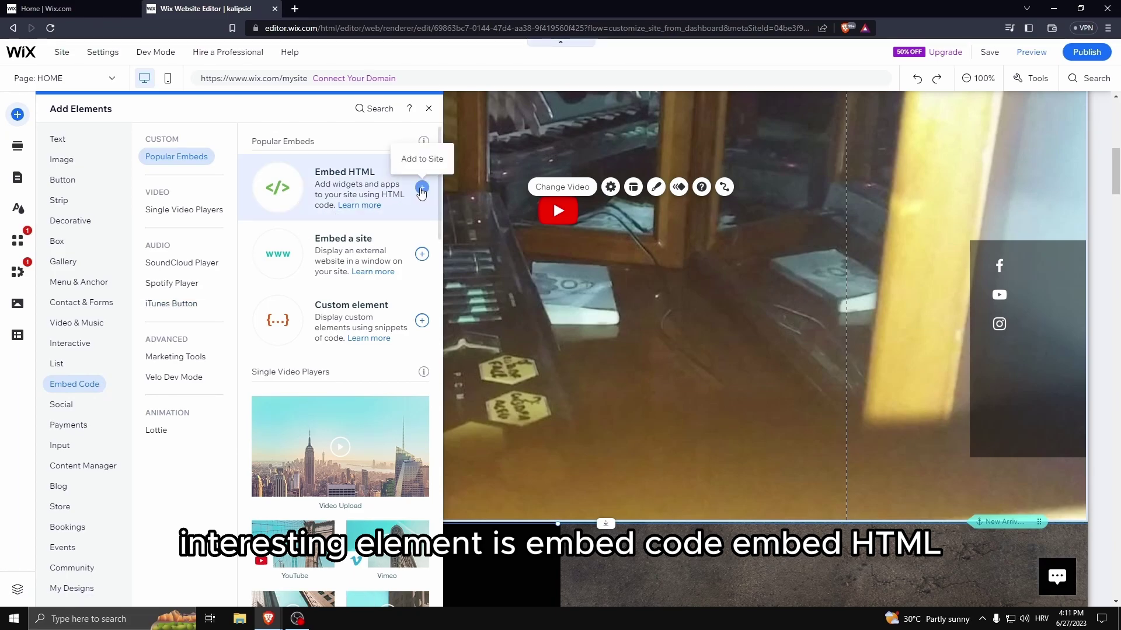
left_click(422, 187)
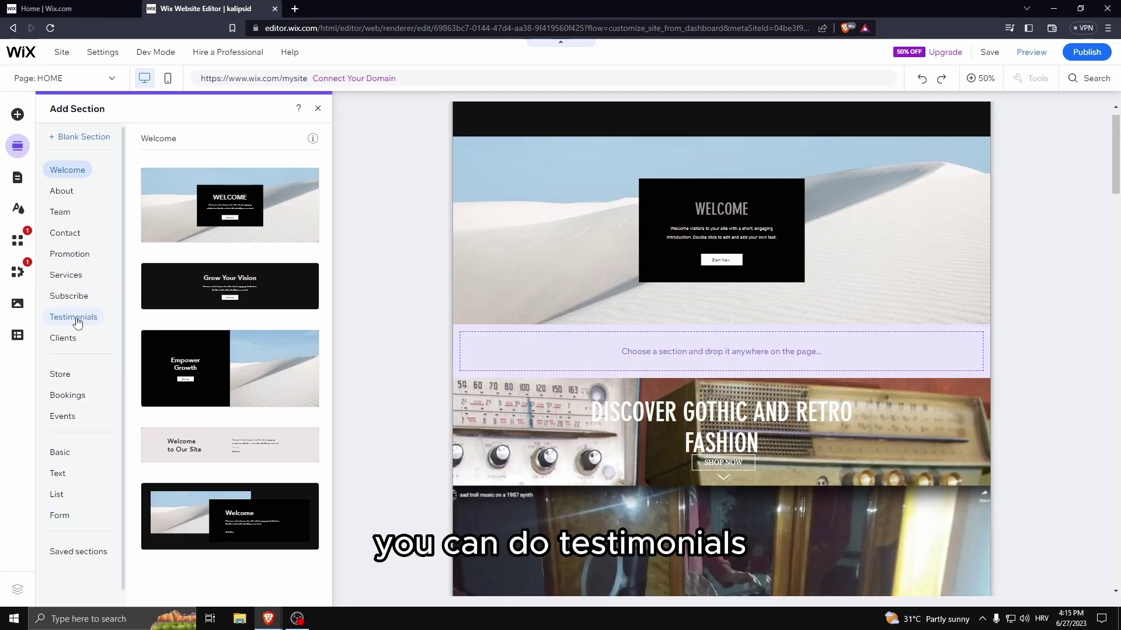
left_click(75, 318)
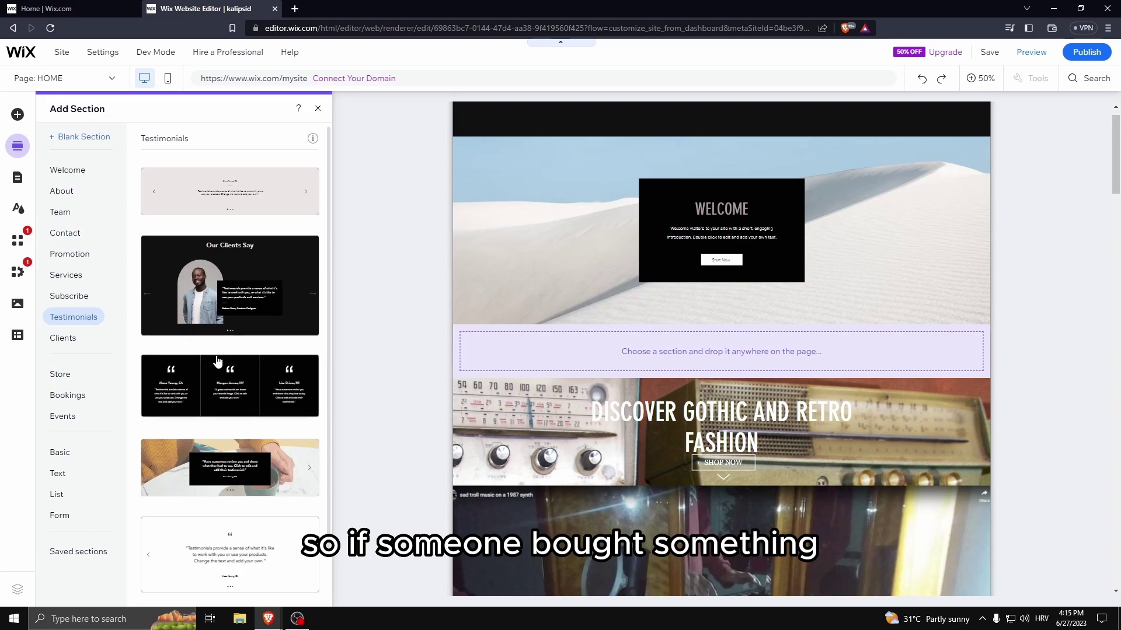
- Insert the three-column Testimonials design below Welcome and view the page at 100%
left_click(230, 388)
left_click(661, 403)
scroll(1025, 175, "up", 6)
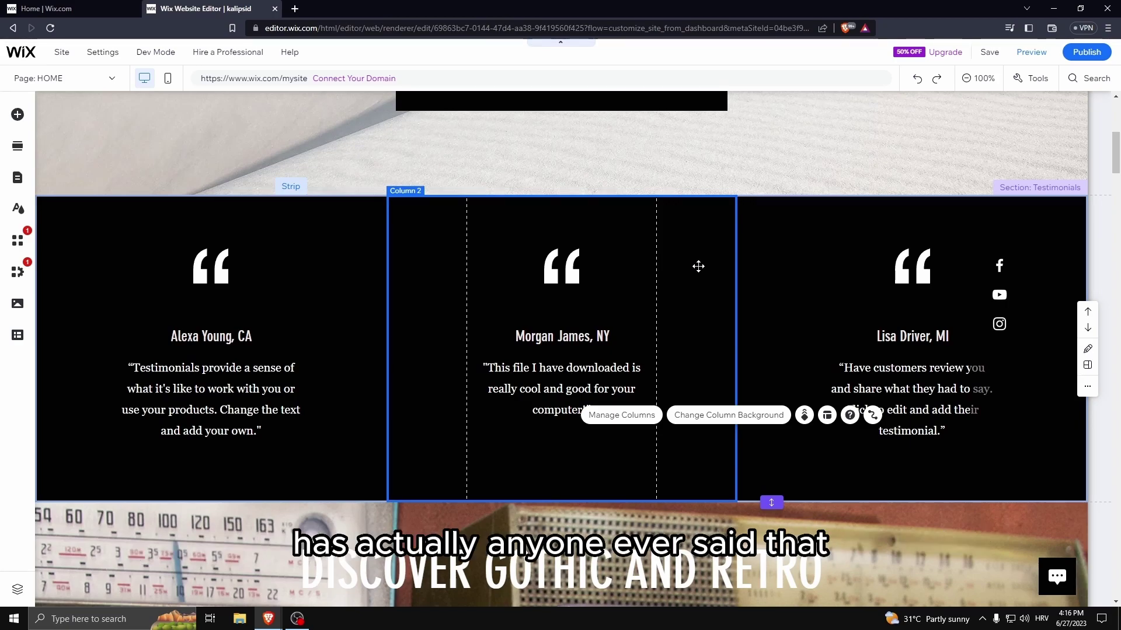
- Browse the Add Section designs and the apps available in Add Apps
left_click(13, 153)
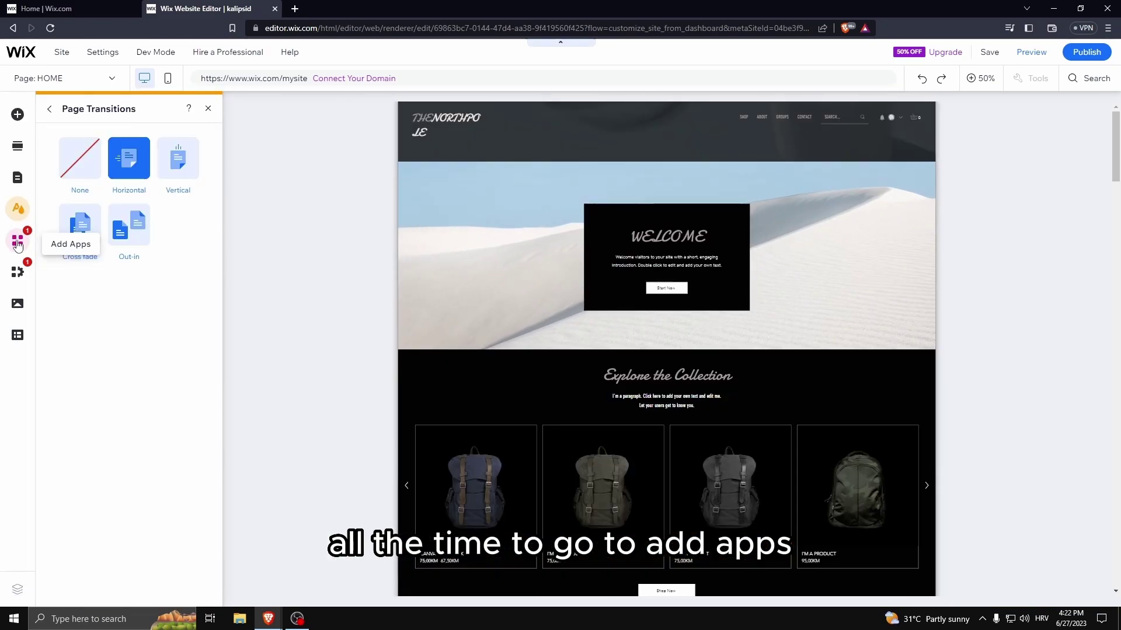
left_click(17, 241)
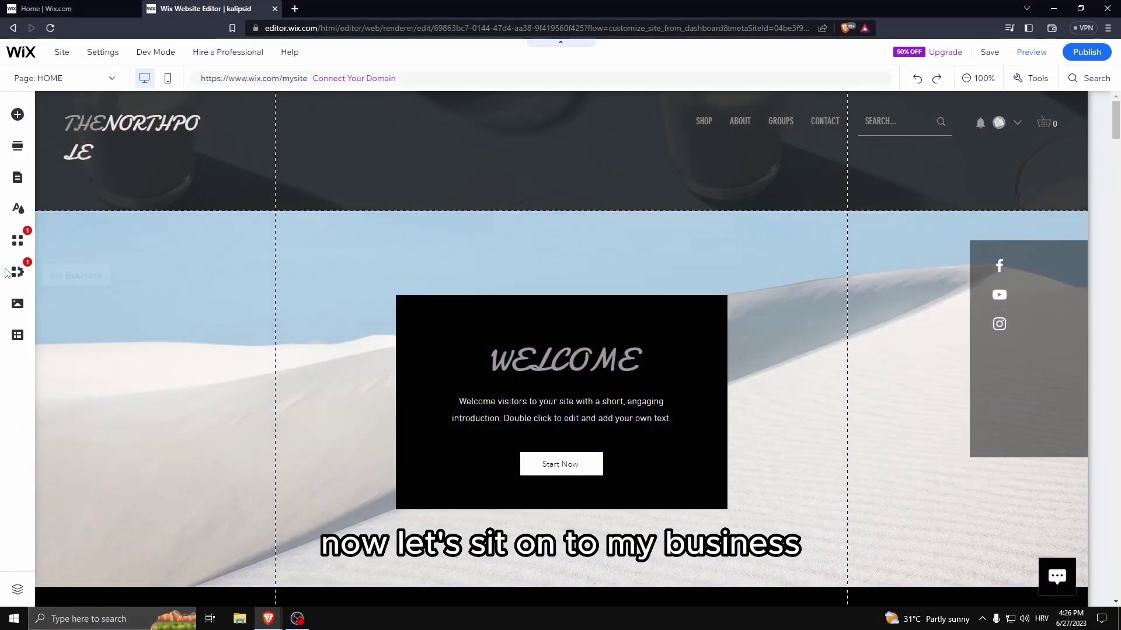
- In the store's Products list, select all 18 products and bulk-delete them, confirming the deletion
left_click(17, 272)
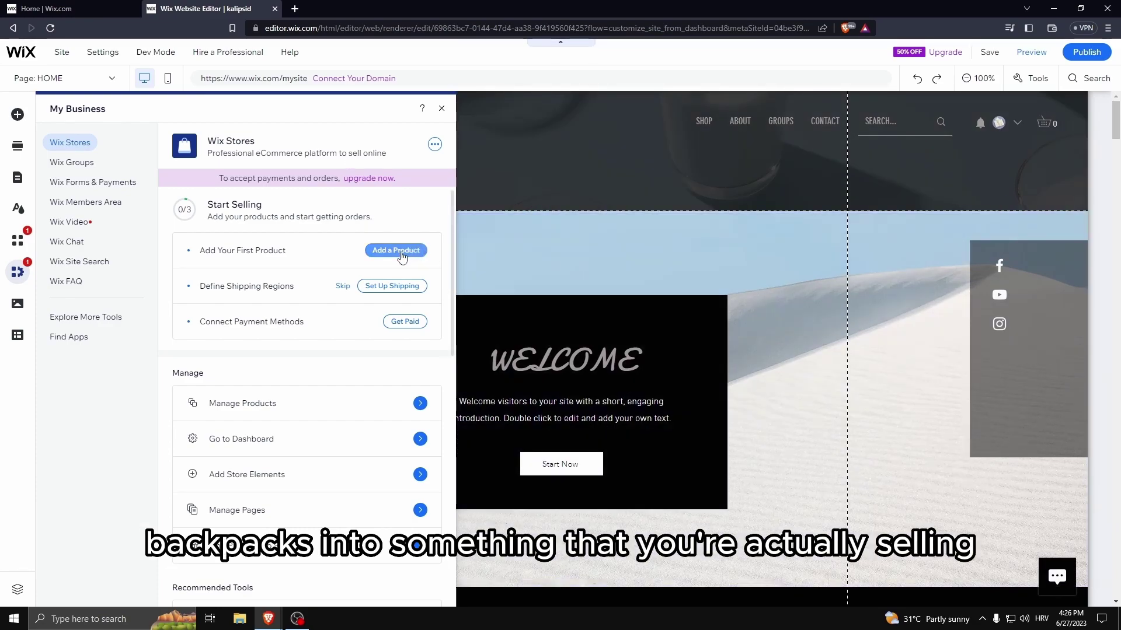
left_click(401, 251)
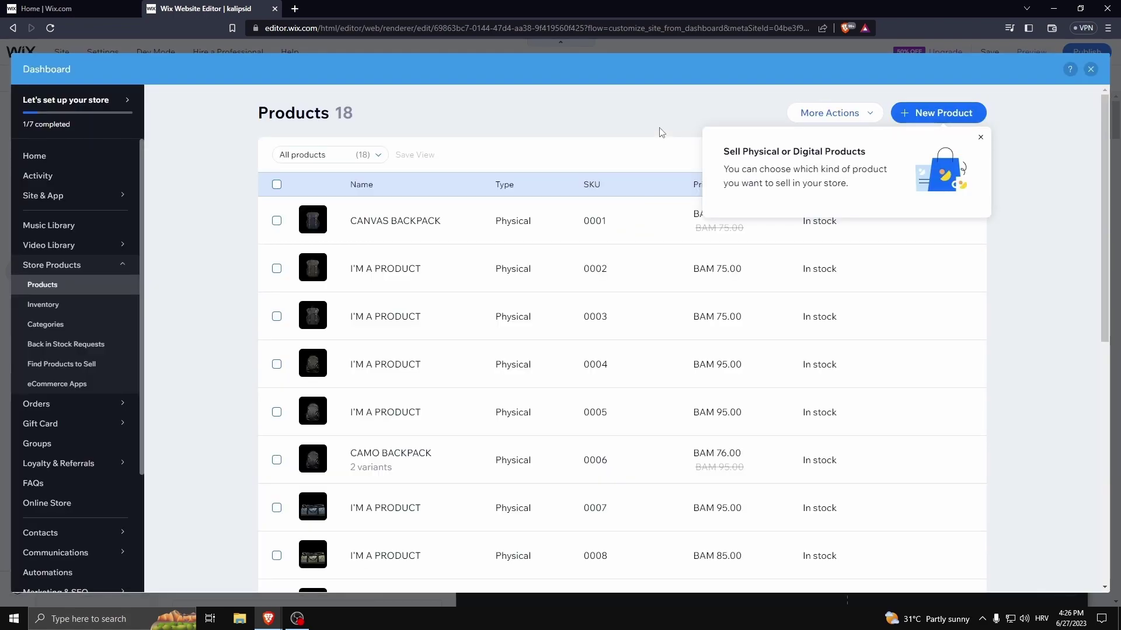
left_click(277, 184)
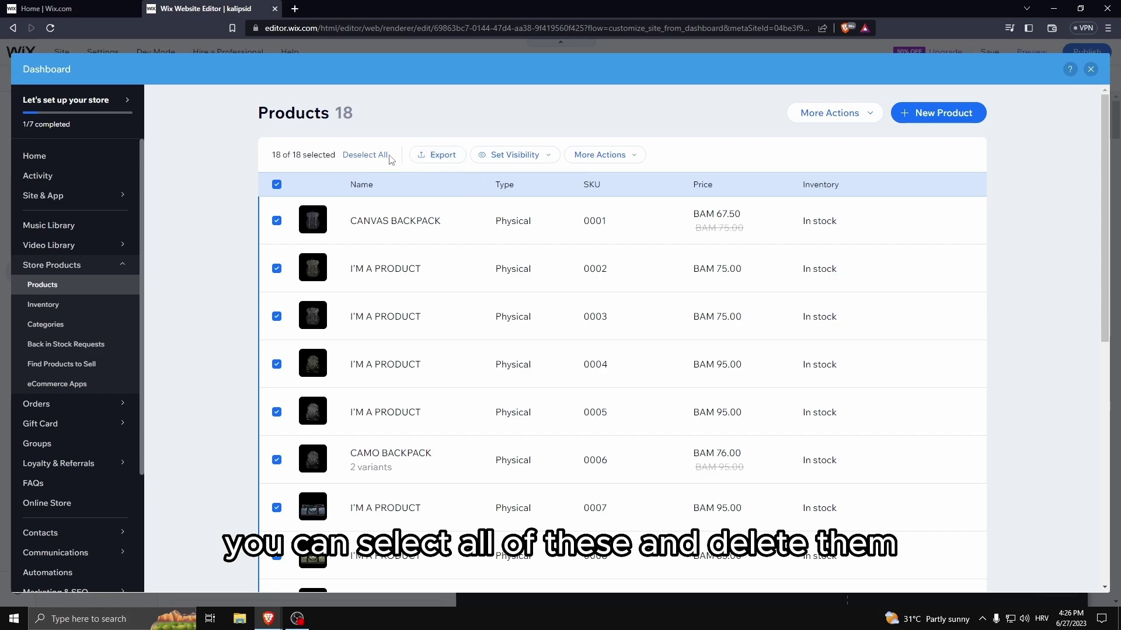
left_click(612, 154)
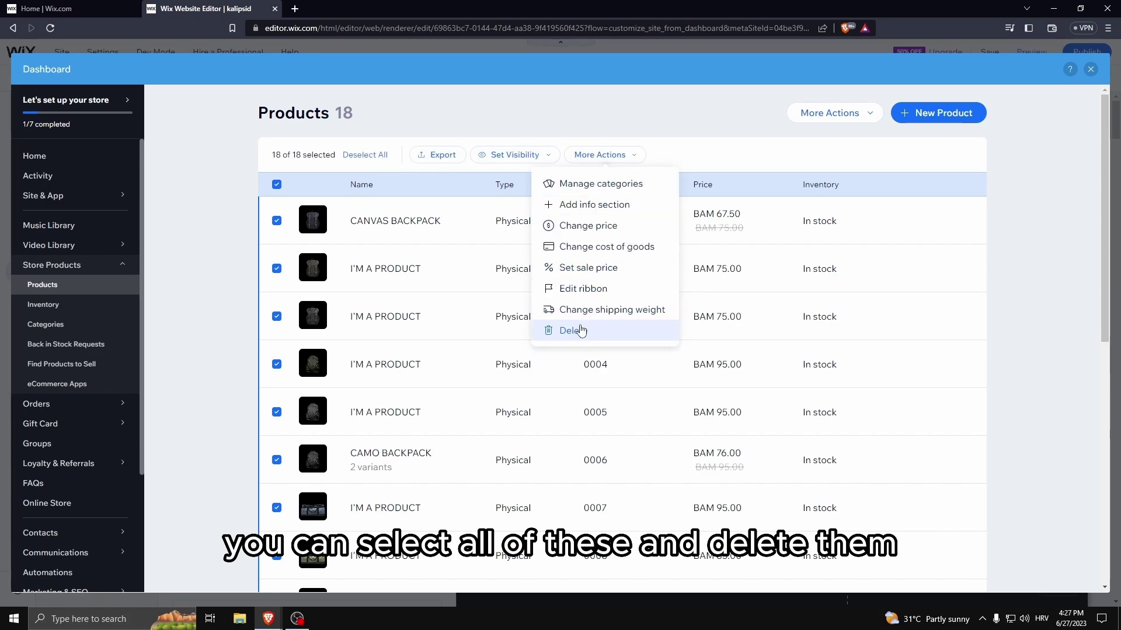
left_click(578, 330)
left_click(698, 386)
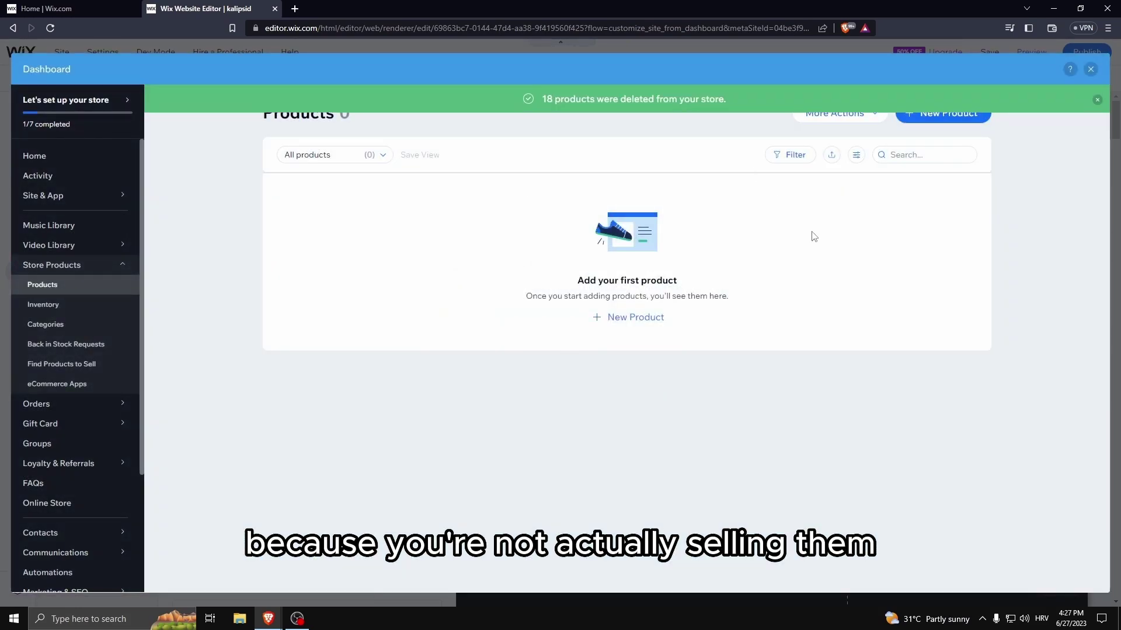
- Create a new audio digital-file product and upload its MP3 from the computer
left_click(654, 326)
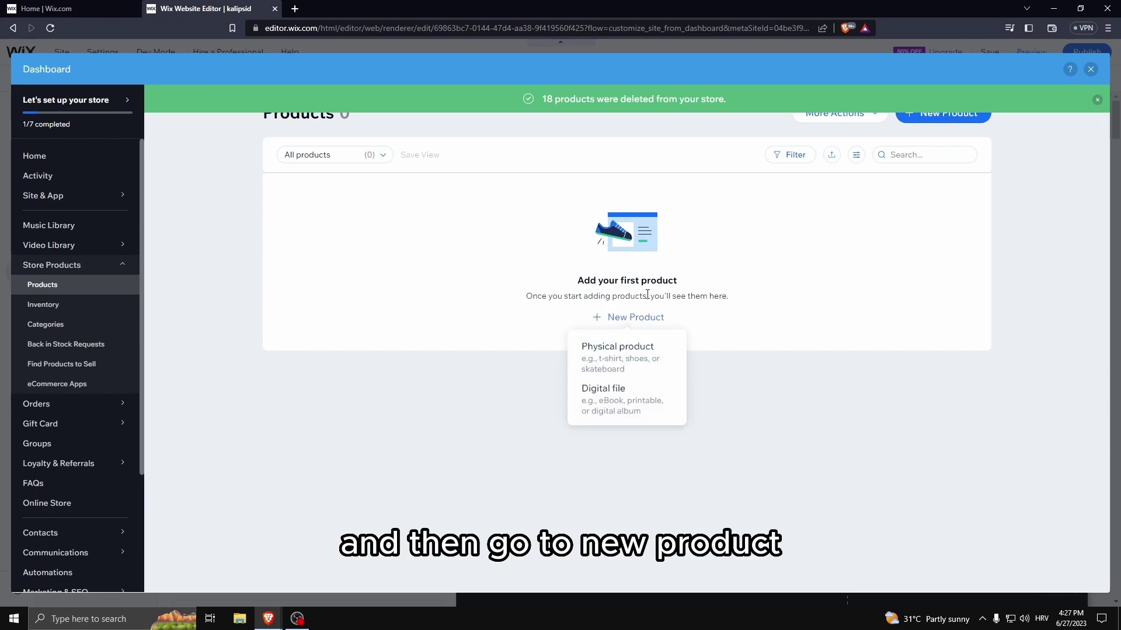
left_click(616, 410)
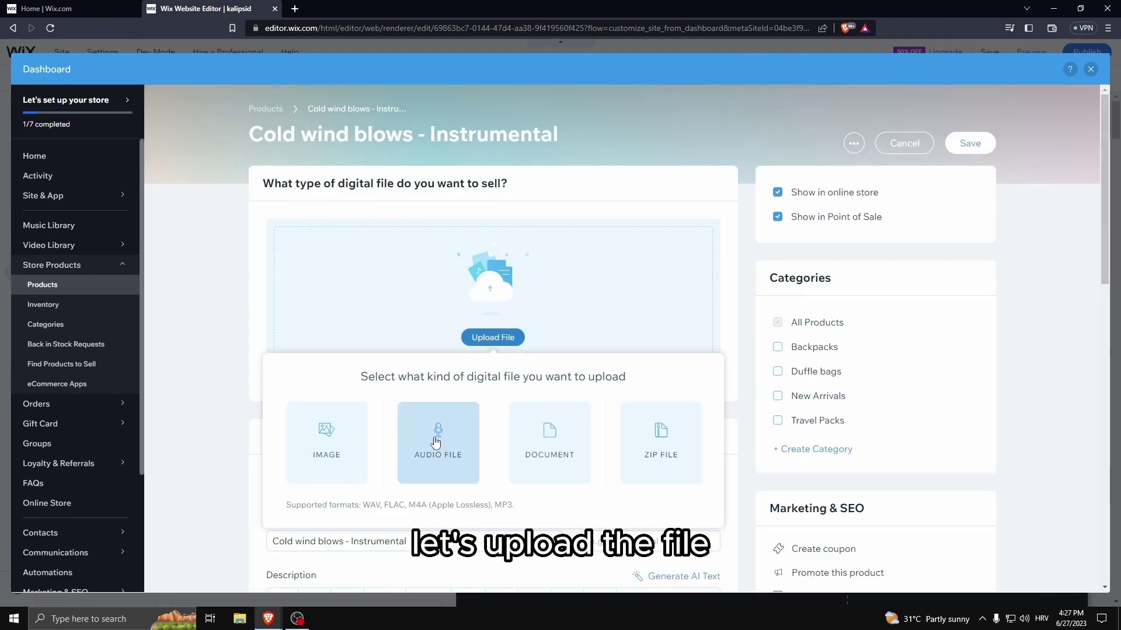
left_click(435, 442)
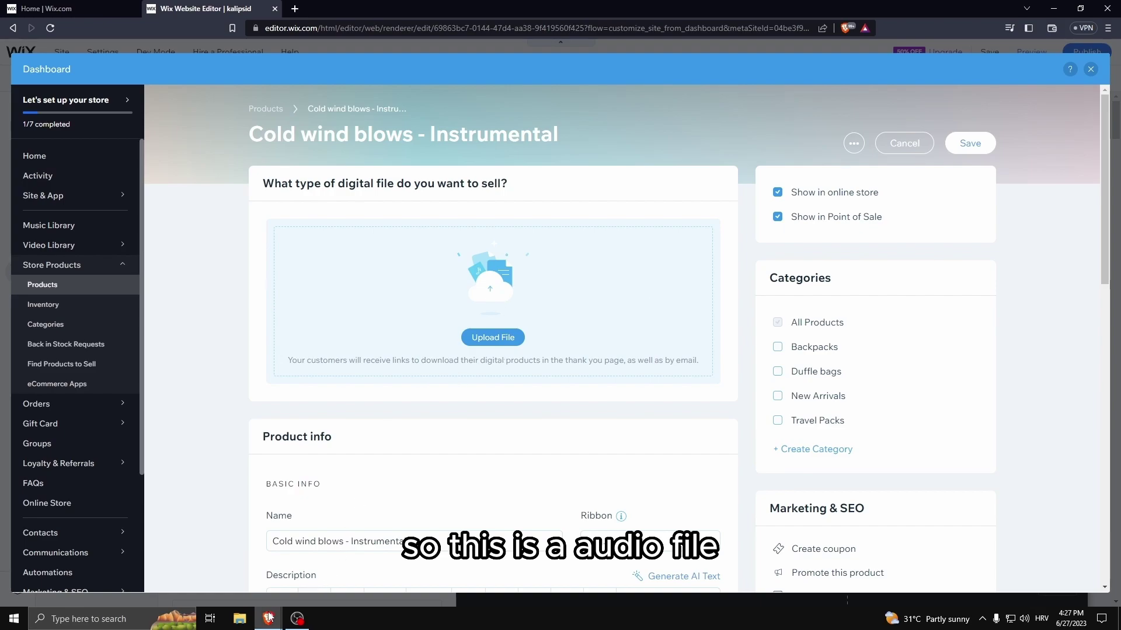
left_click(480, 339)
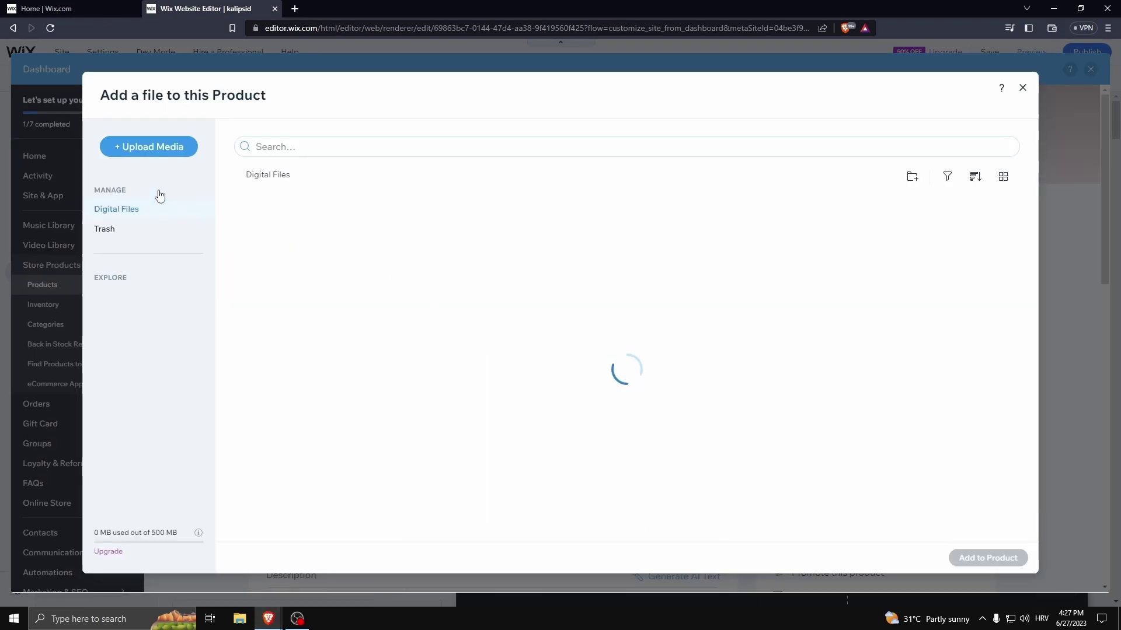
left_click(188, 153)
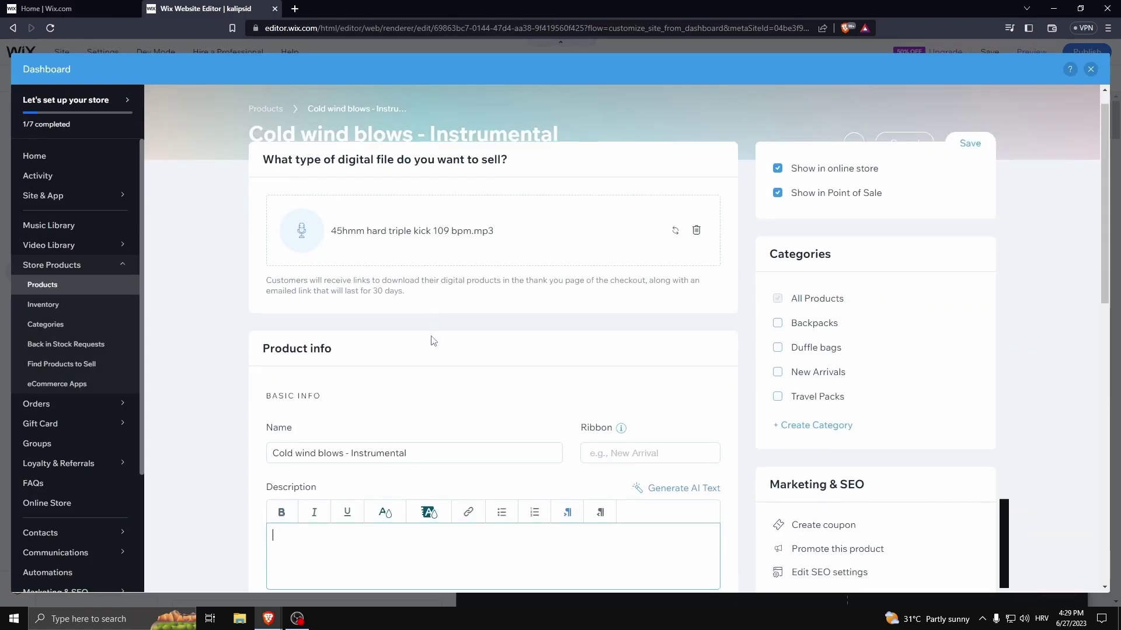
- Paste the 109 bpm / Trap description into the product
scroll(433, 338, "down", 3)
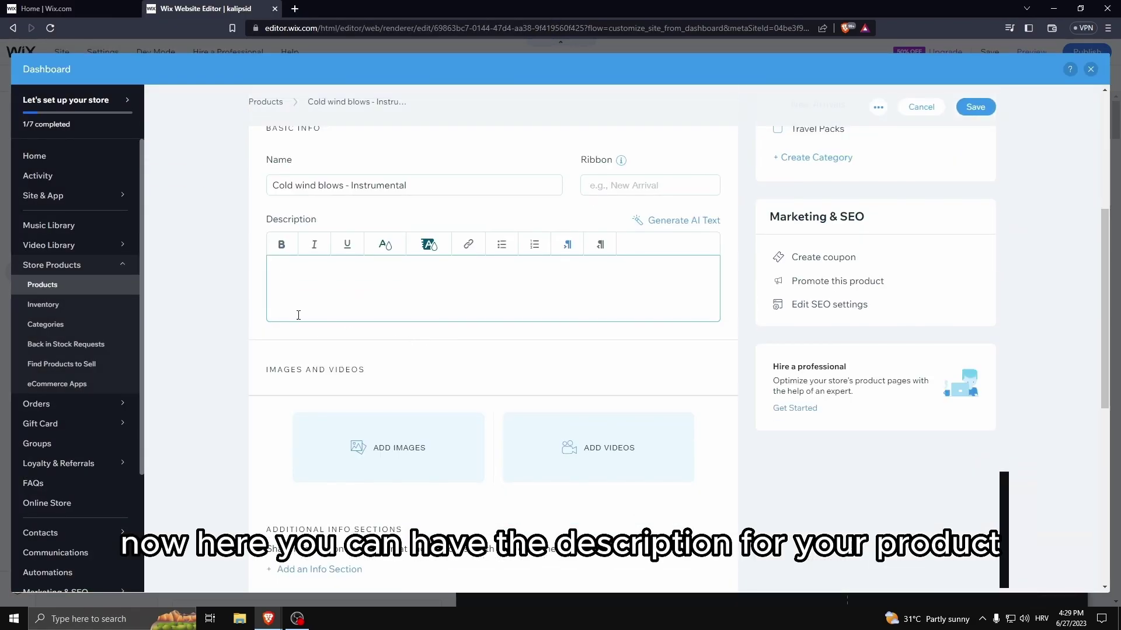
scroll(390, 286, "up", 1)
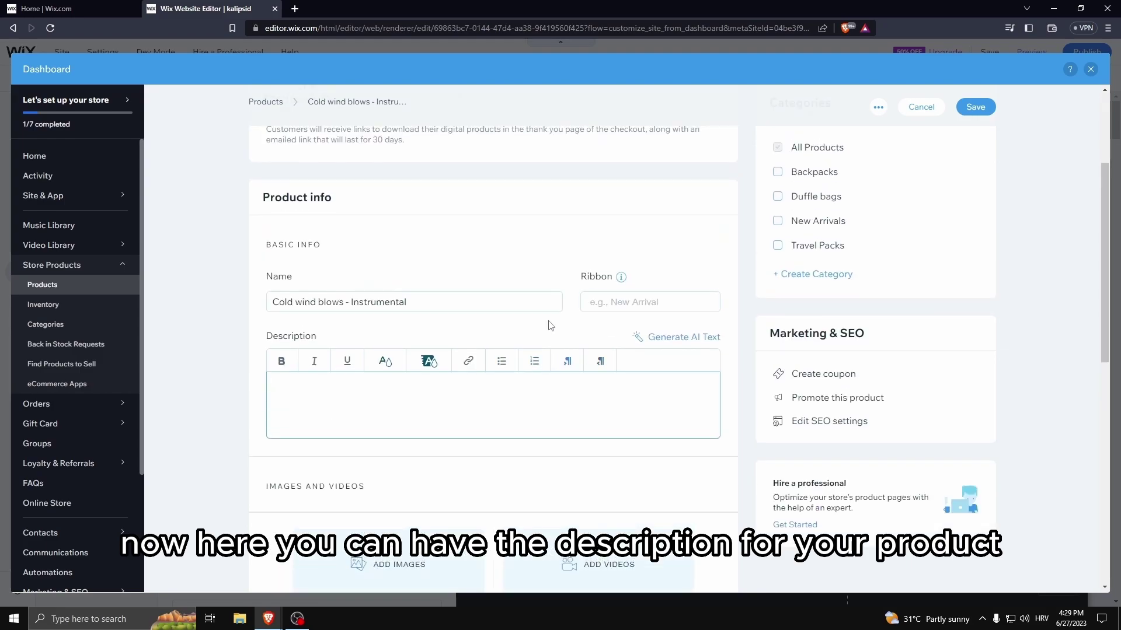
type("- 109 bpm - Trap")
scroll(375, 210, "down", 2)
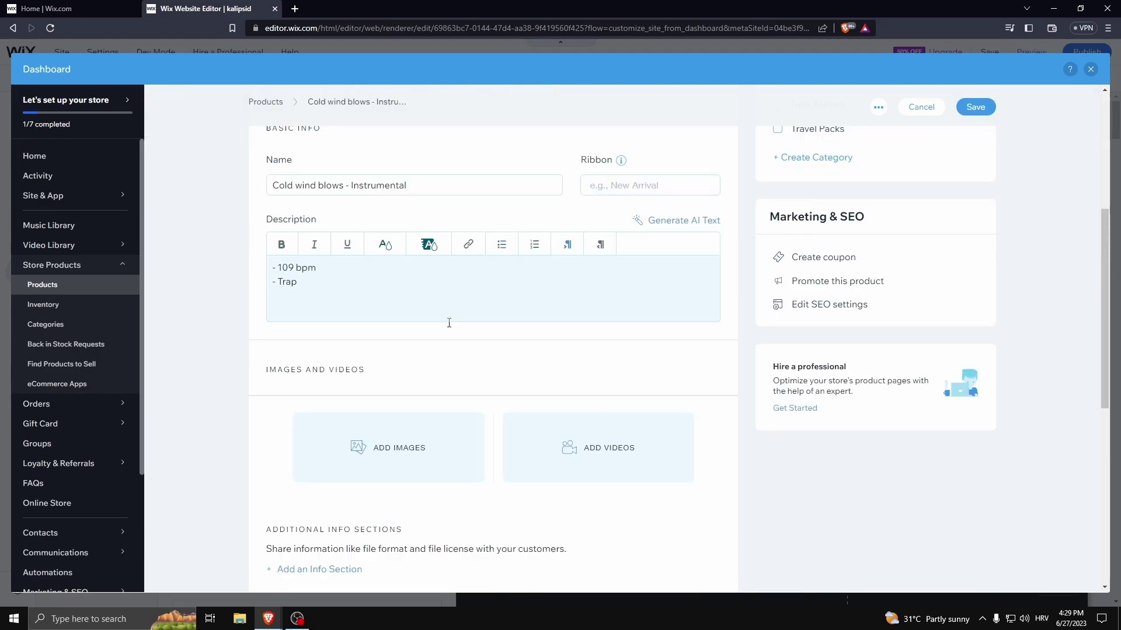
scroll(443, 335, "down", 1)
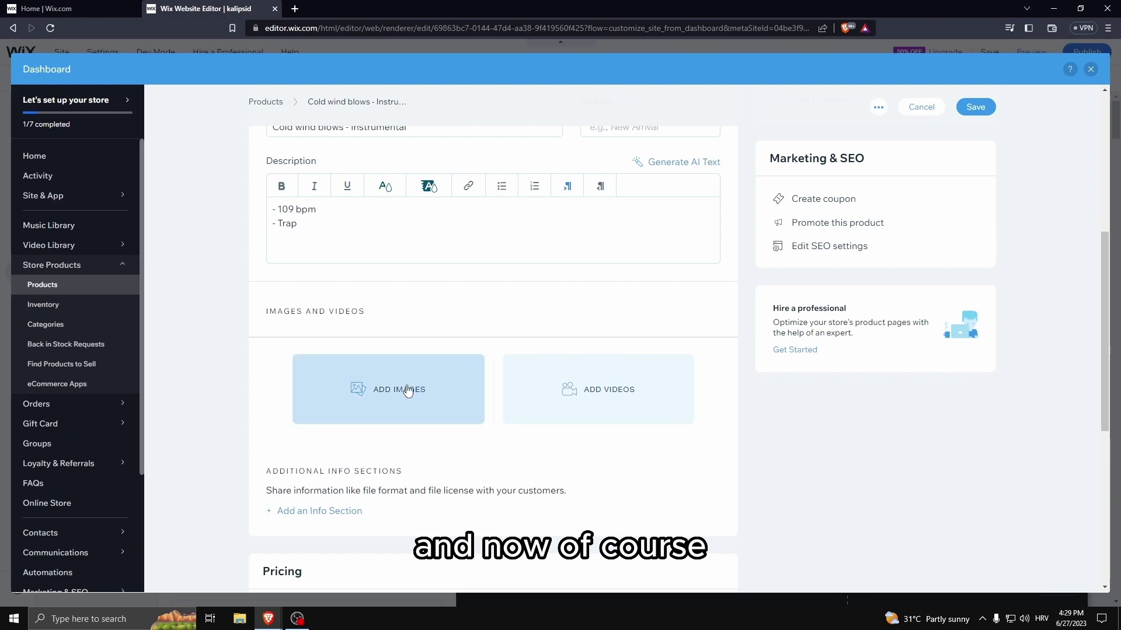
- Upload a landscape photo and add it as the product's main image
left_click(403, 389)
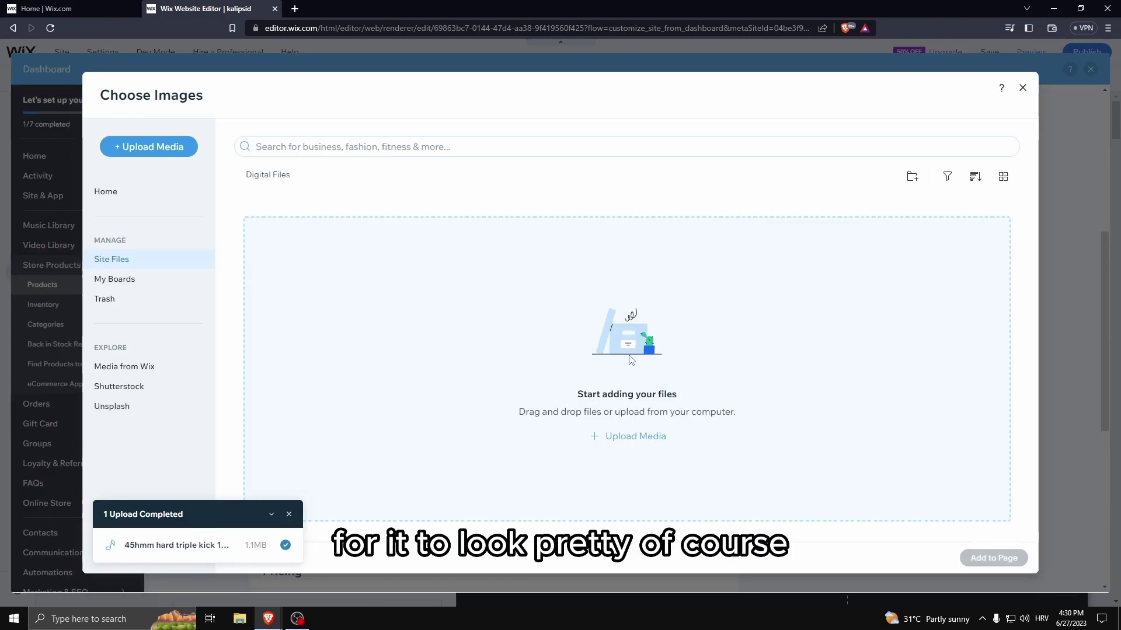
left_click(632, 436)
left_click(580, 349)
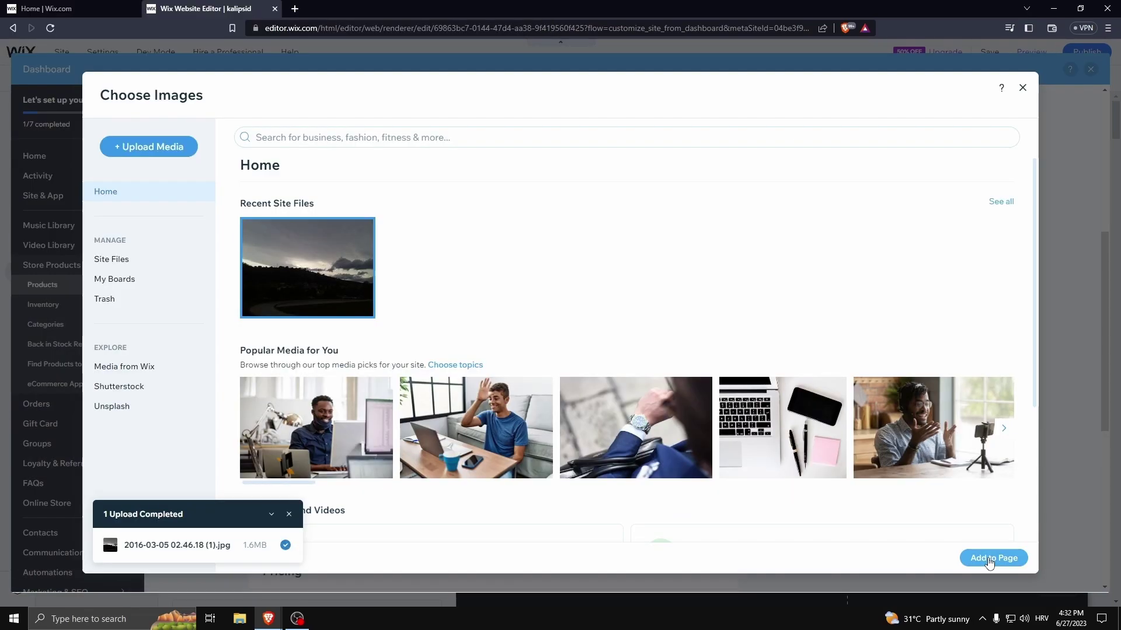
left_click(990, 561)
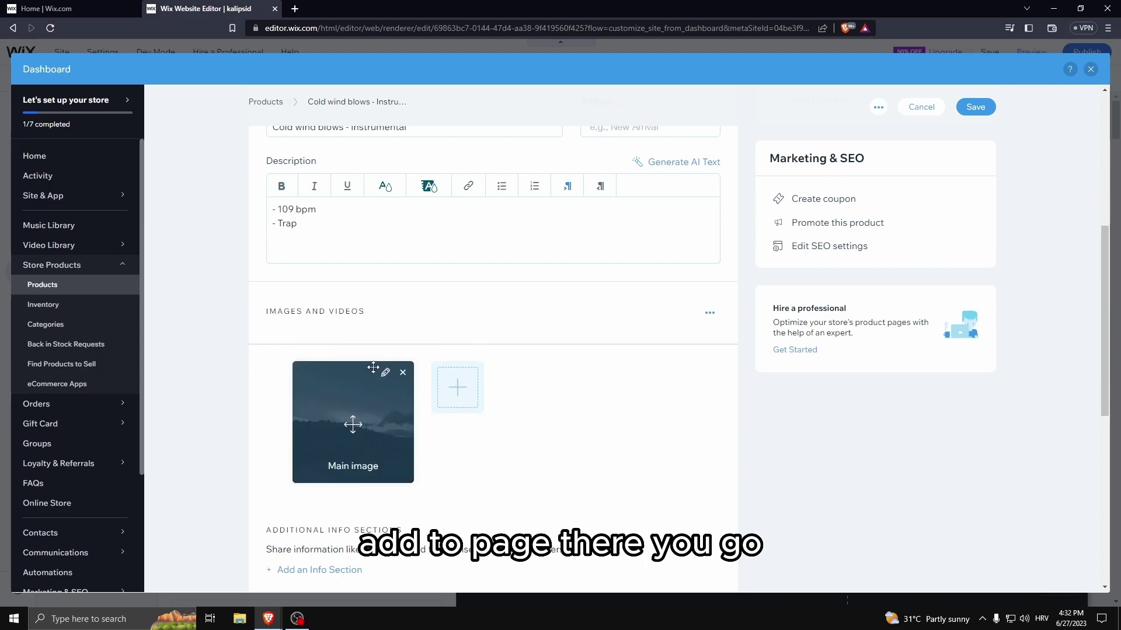
- Set the price to 2 KM and save Cold wind blows - Instrumental
scroll(365, 327, "down", 6)
left_click(361, 342)
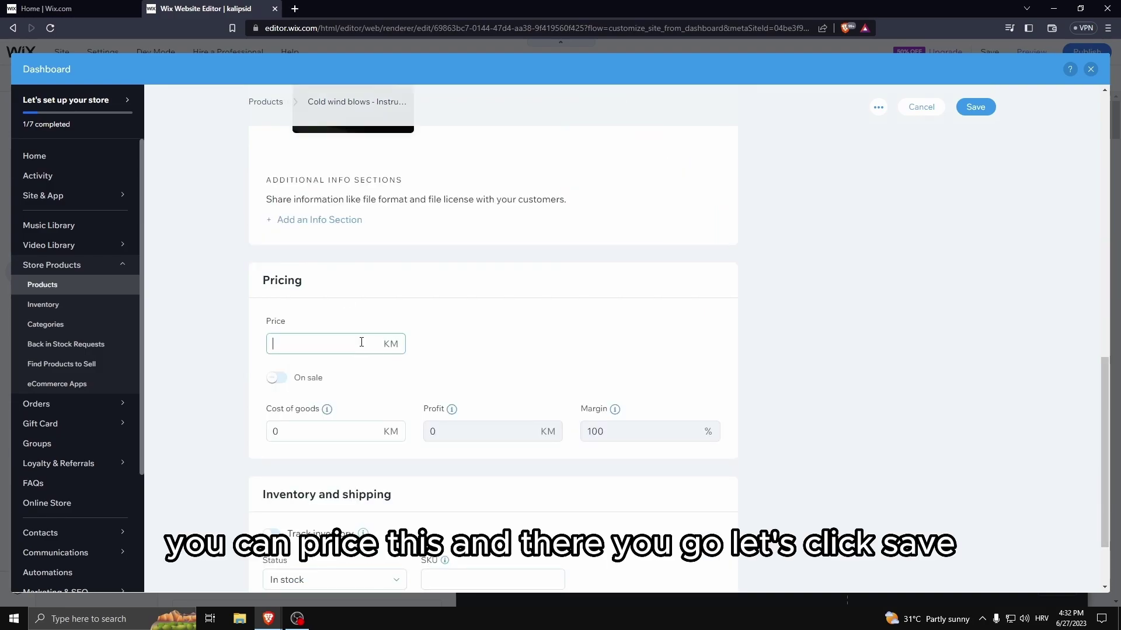
type("2")
scroll(642, 502, "down", 2)
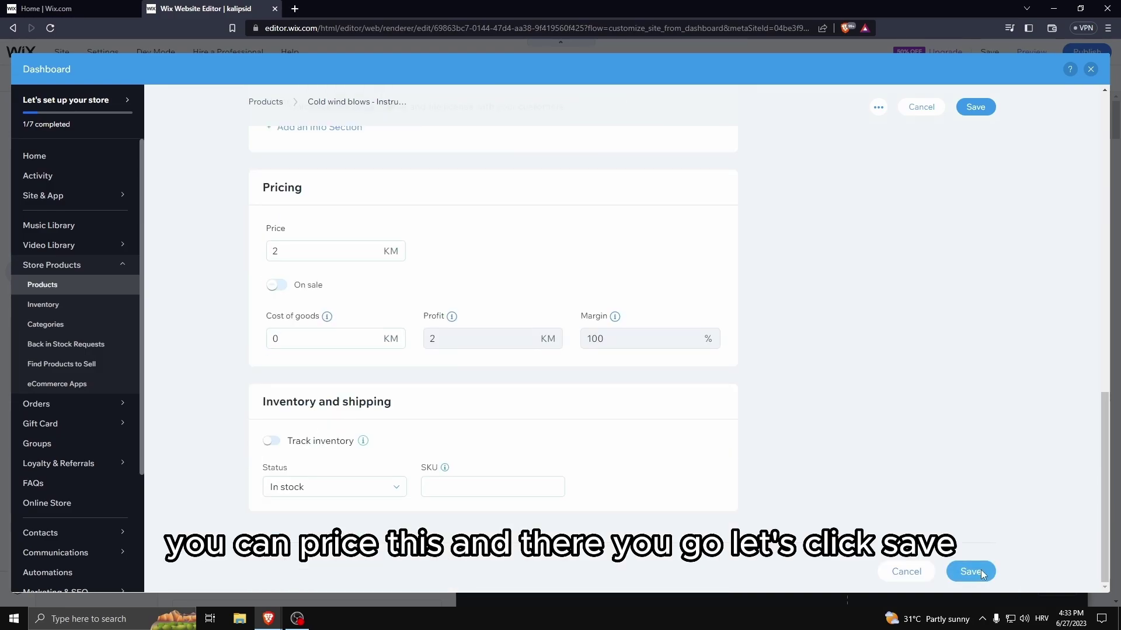
left_click(970, 571)
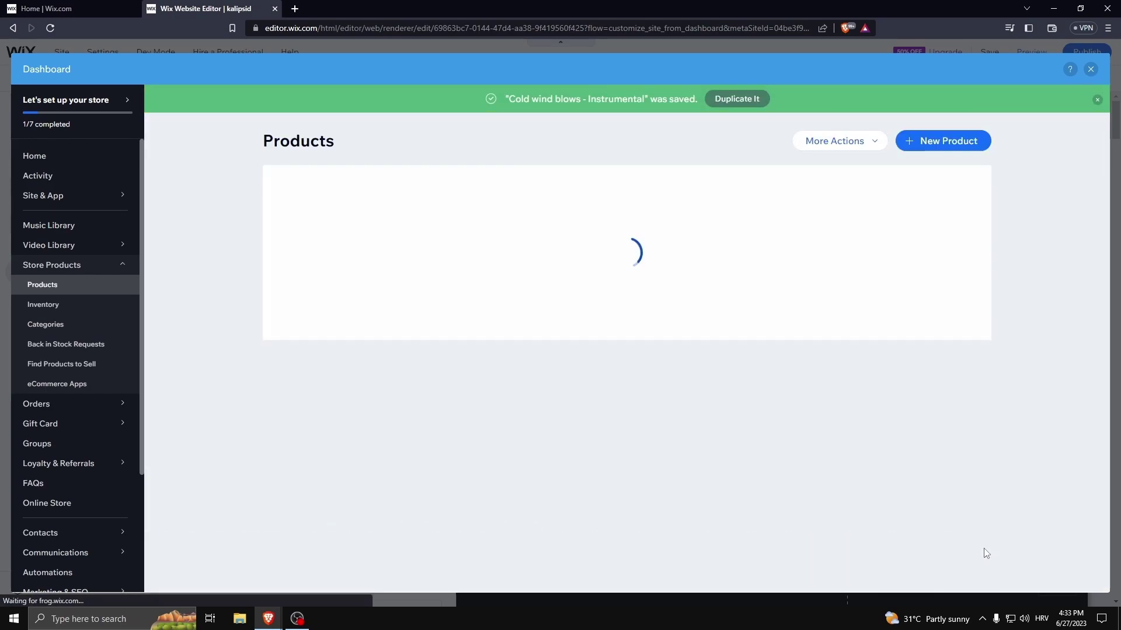
- Create a physical product named 'T shirt anime' with an image and description
left_click(942, 141)
left_click(950, 217)
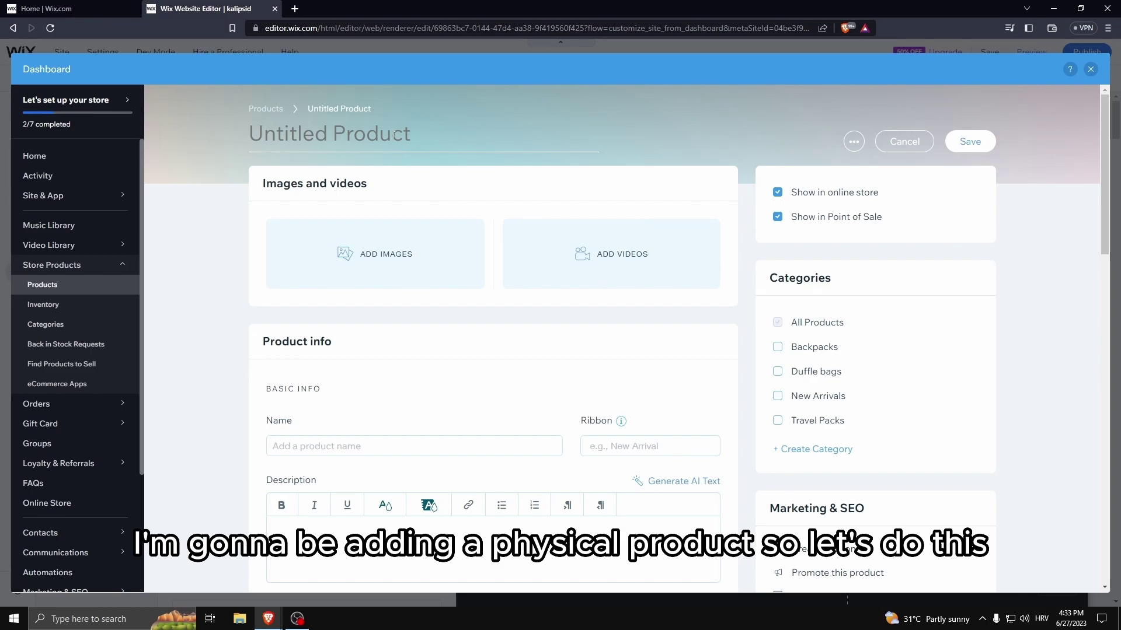
type("T shirt anime")
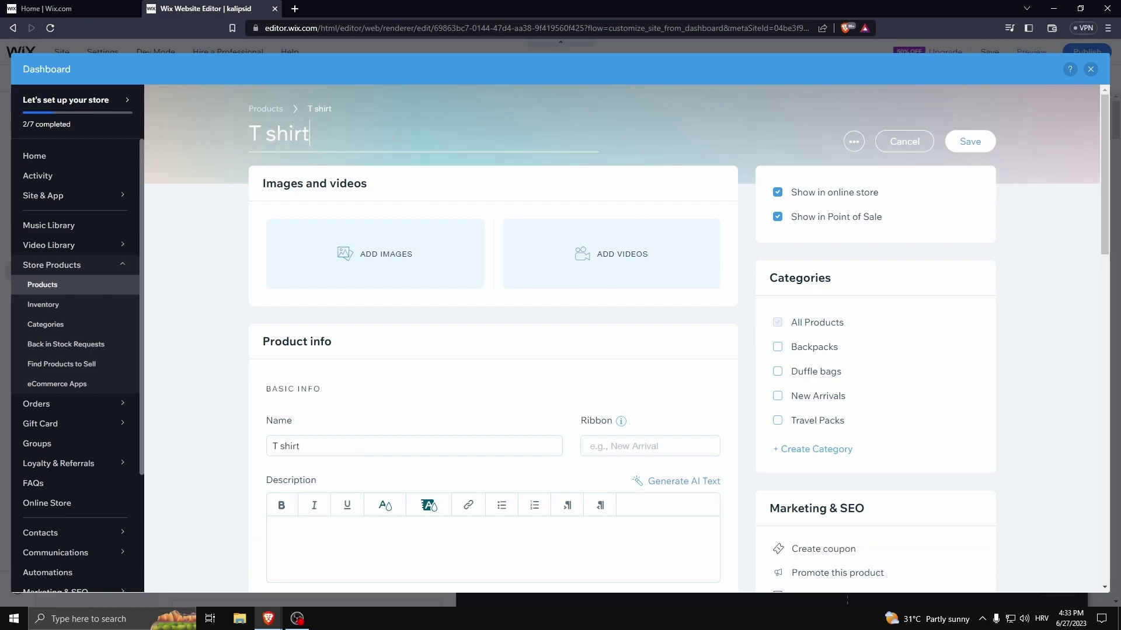
left_click(372, 260)
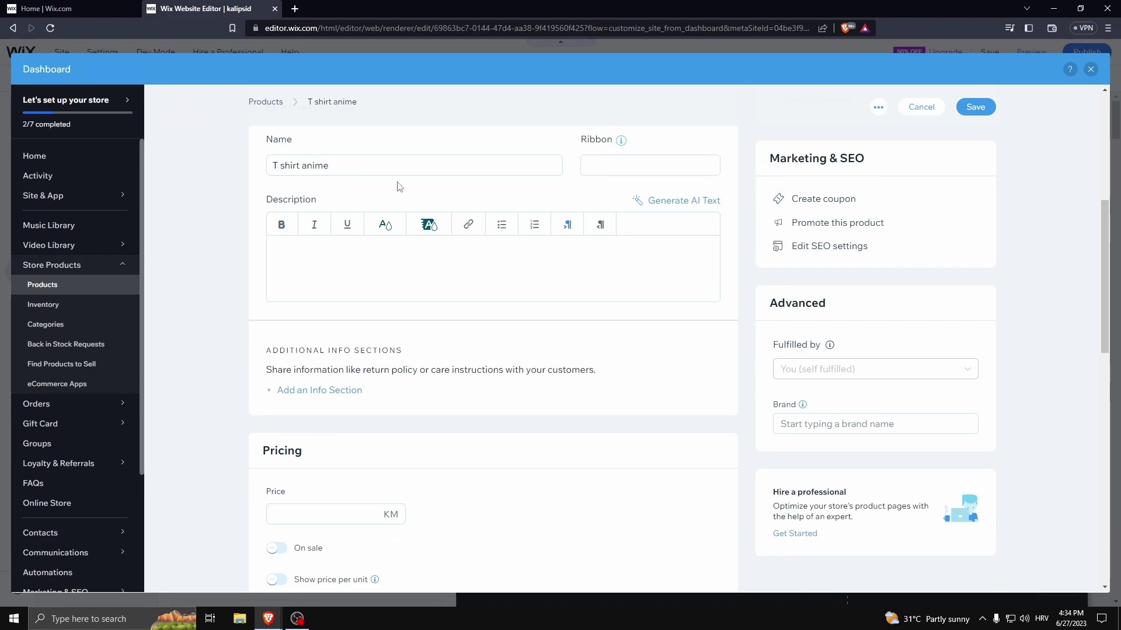
left_click(301, 268)
scroll(408, 309, "down", 4)
- Set the T-shirt price to 10 KM, no sale, and cost of goods 8 KM
left_click(307, 278)
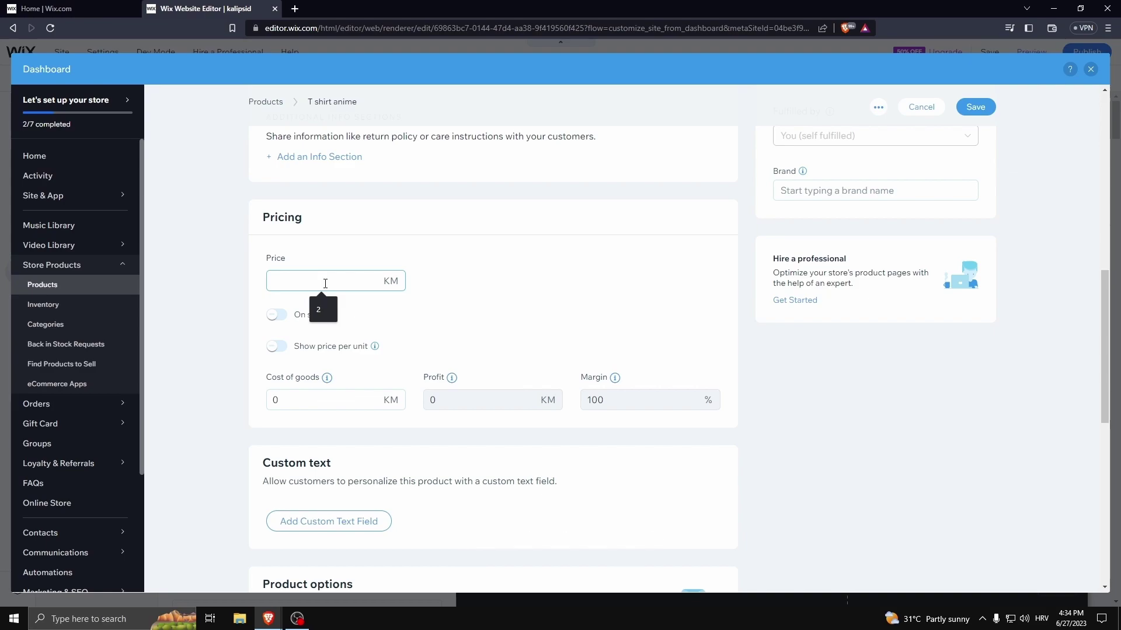
type("10")
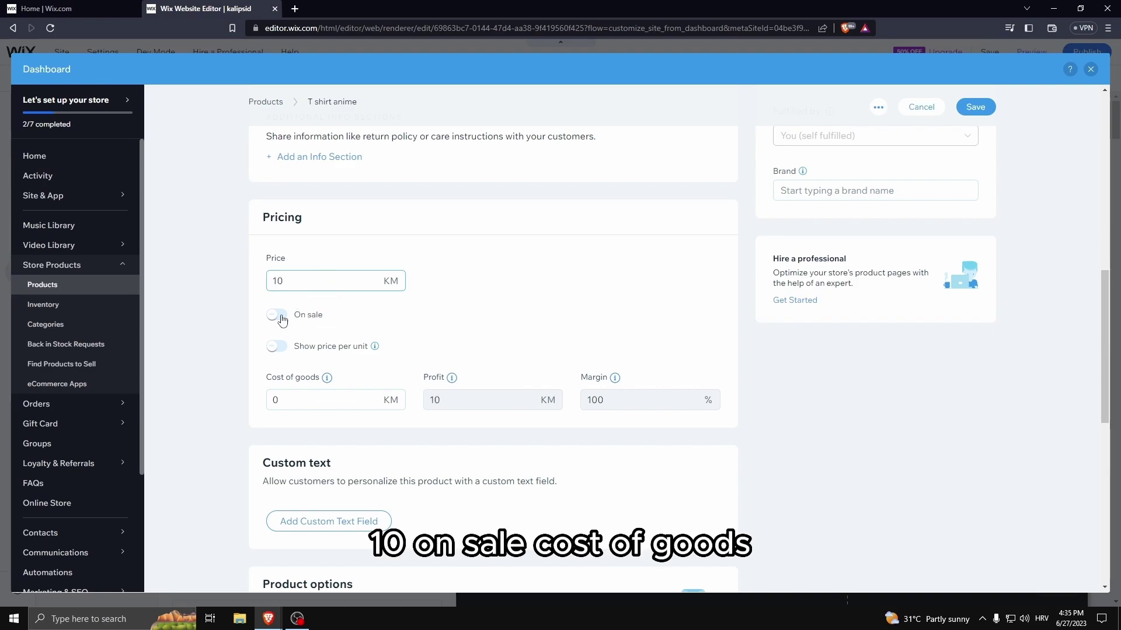
left_click(278, 316)
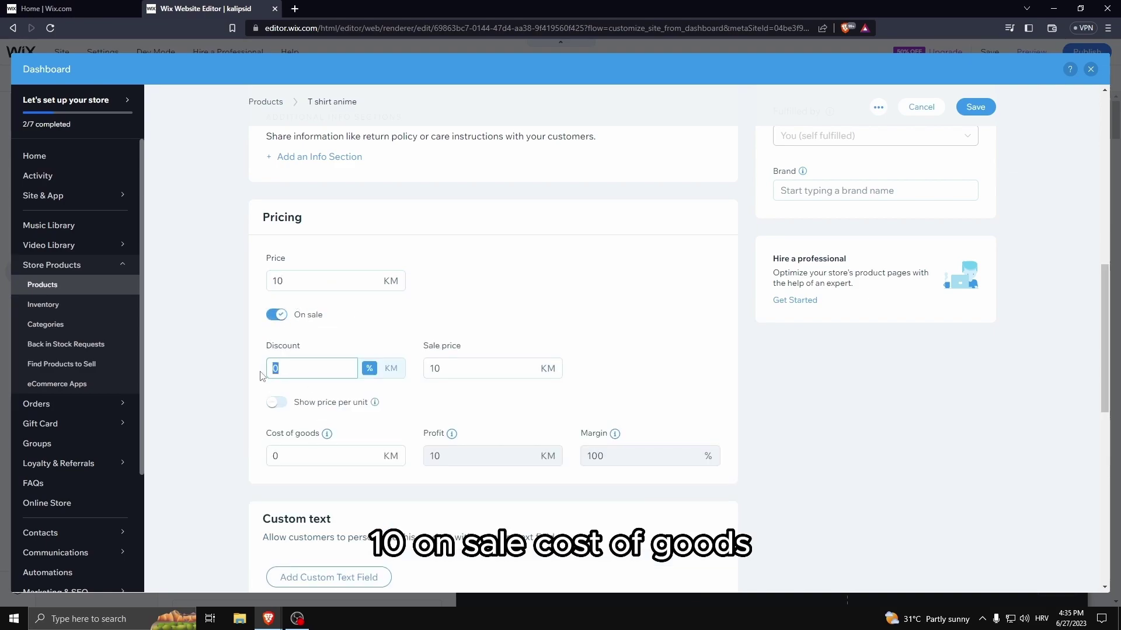
left_click(278, 318)
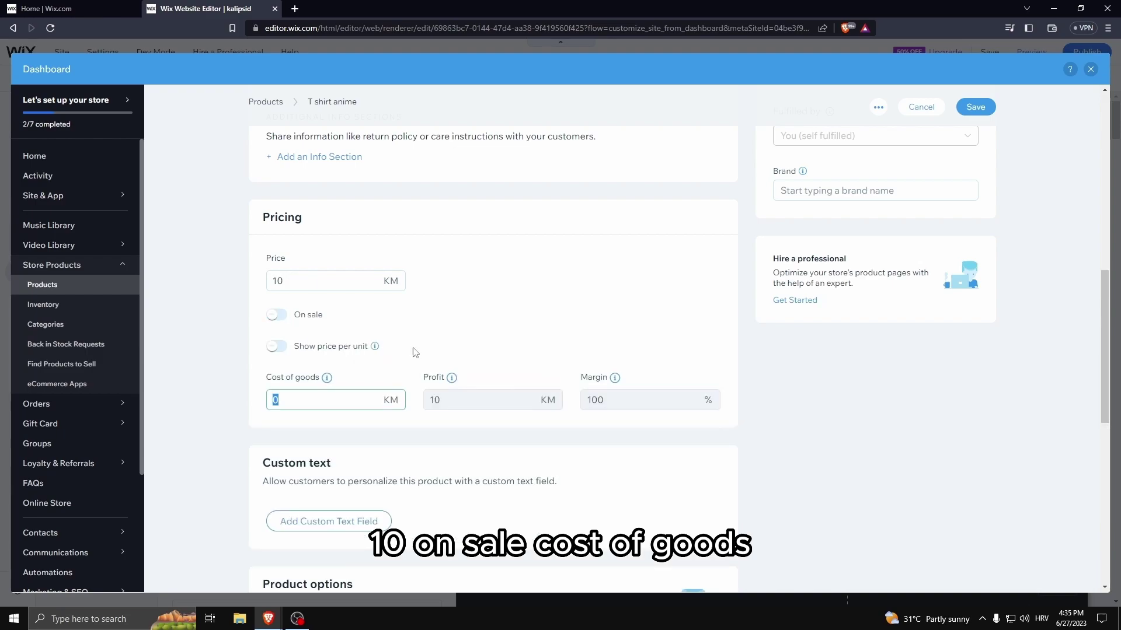
type("8")
left_click(344, 327)
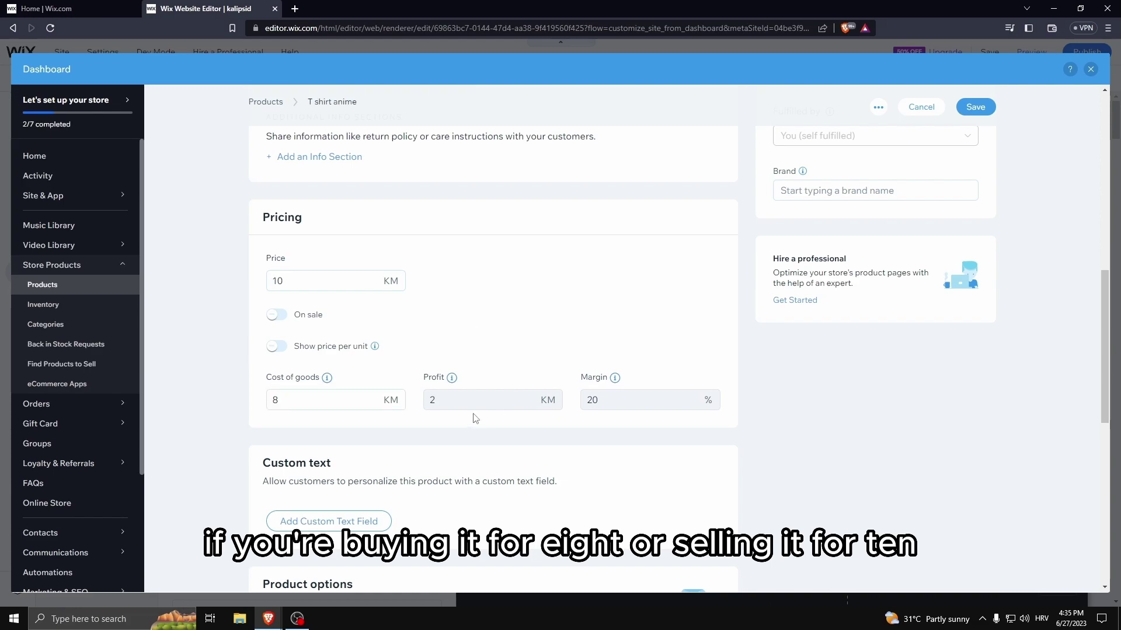
scroll(495, 321, "down", 3)
- Add a custom text field asking what to put on the shirt, limited to 150 characters
left_click(362, 347)
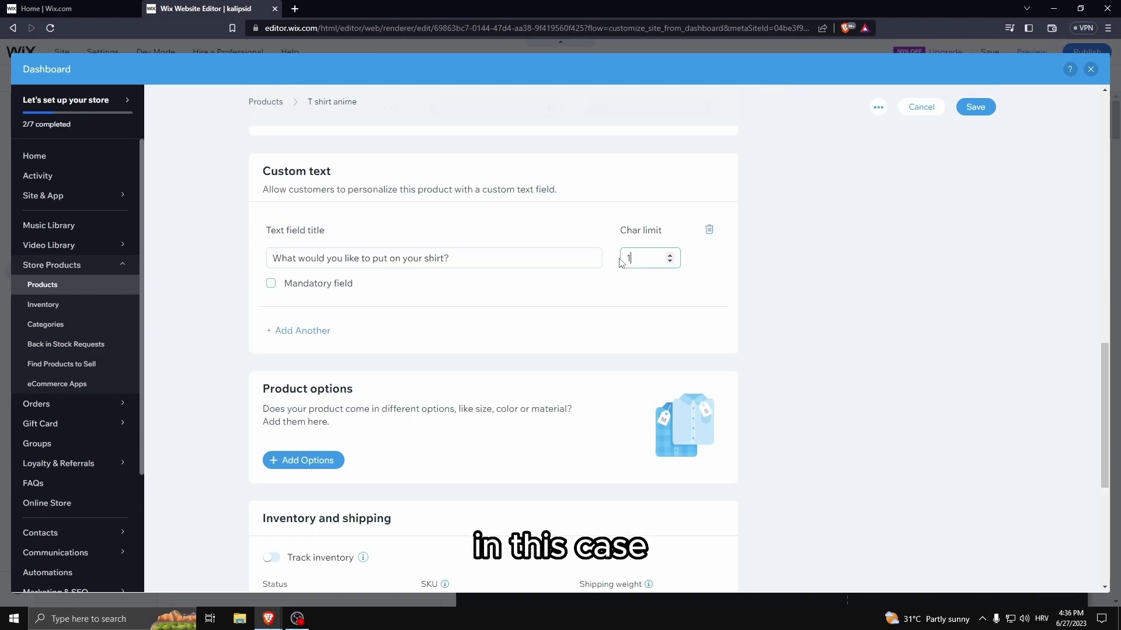
type("0")
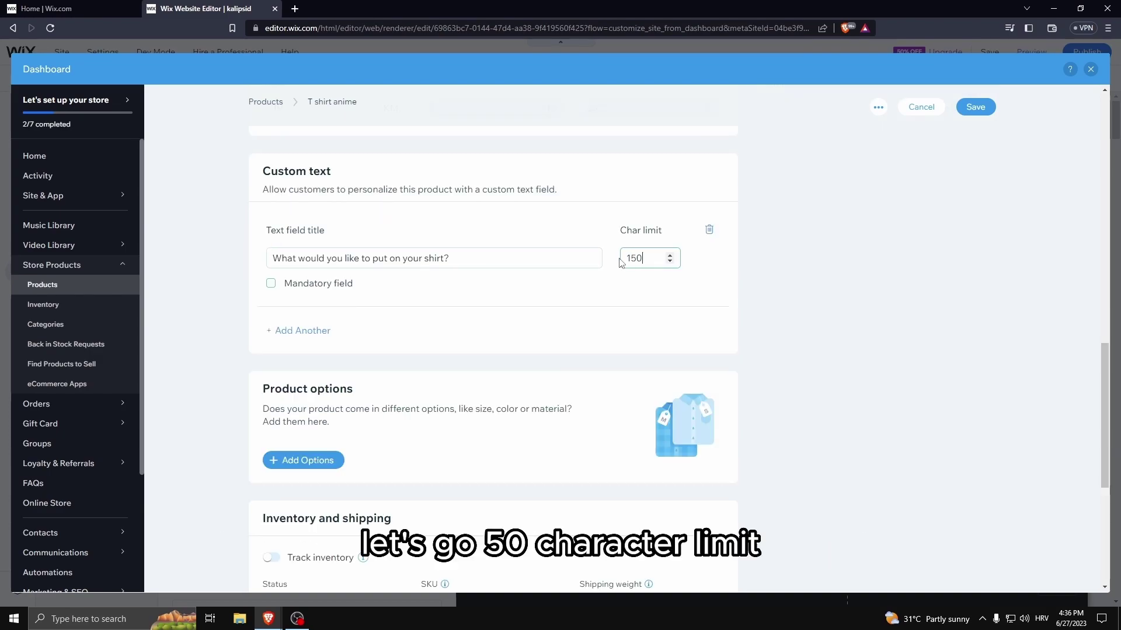
left_click(737, 280)
scroll(743, 378, "down", 6)
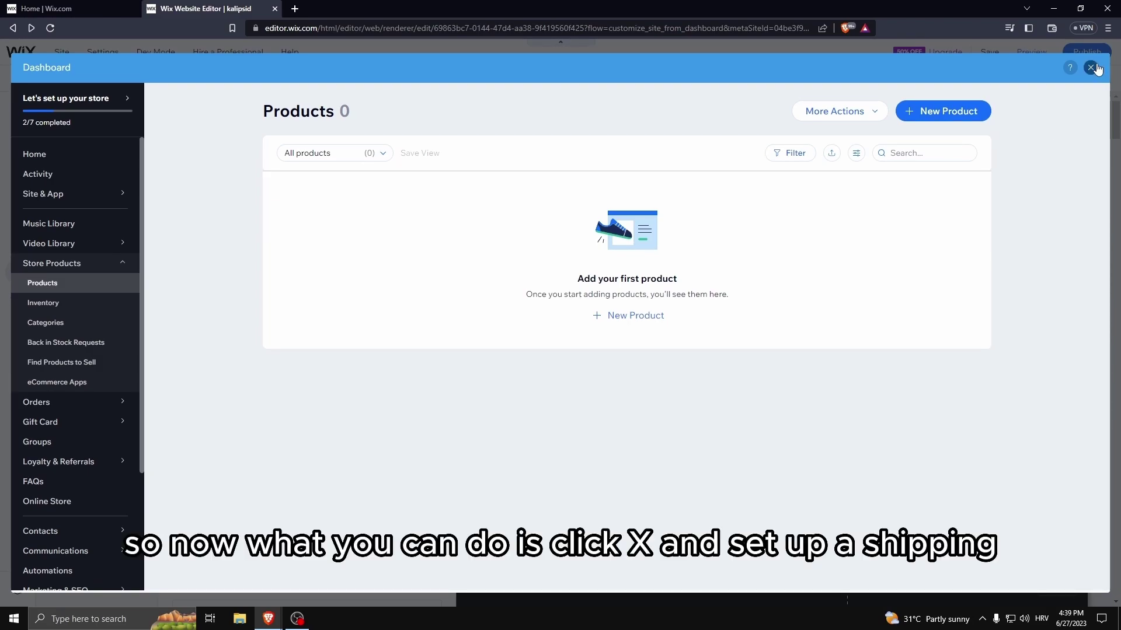
- Add Croatia to the Domestic shipping region and save it
left_click(1092, 68)
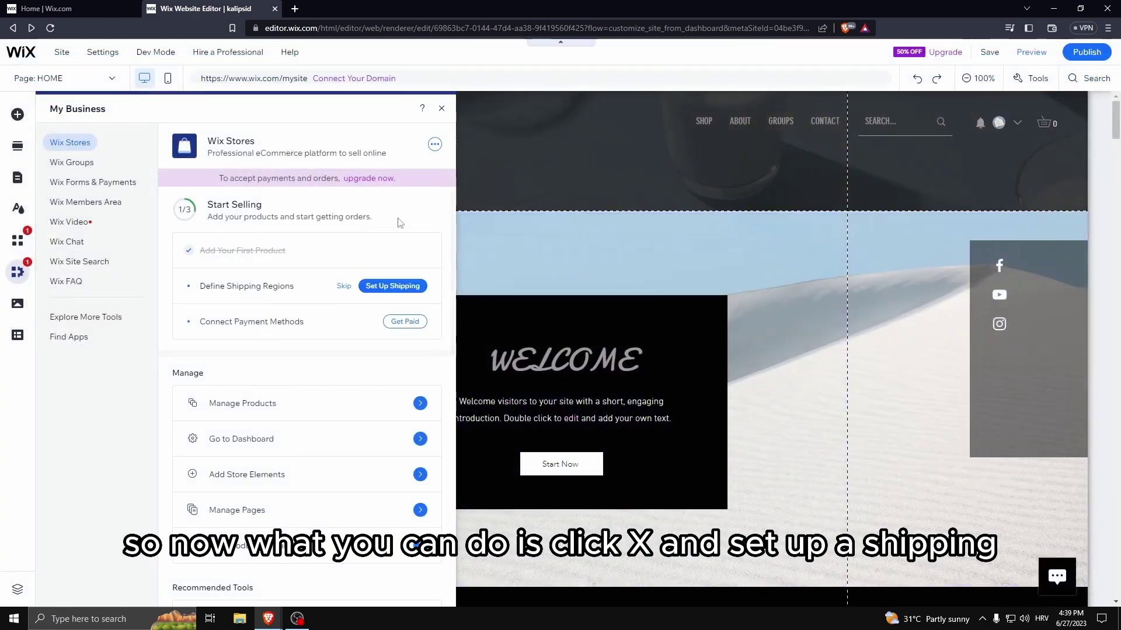
left_click(394, 286)
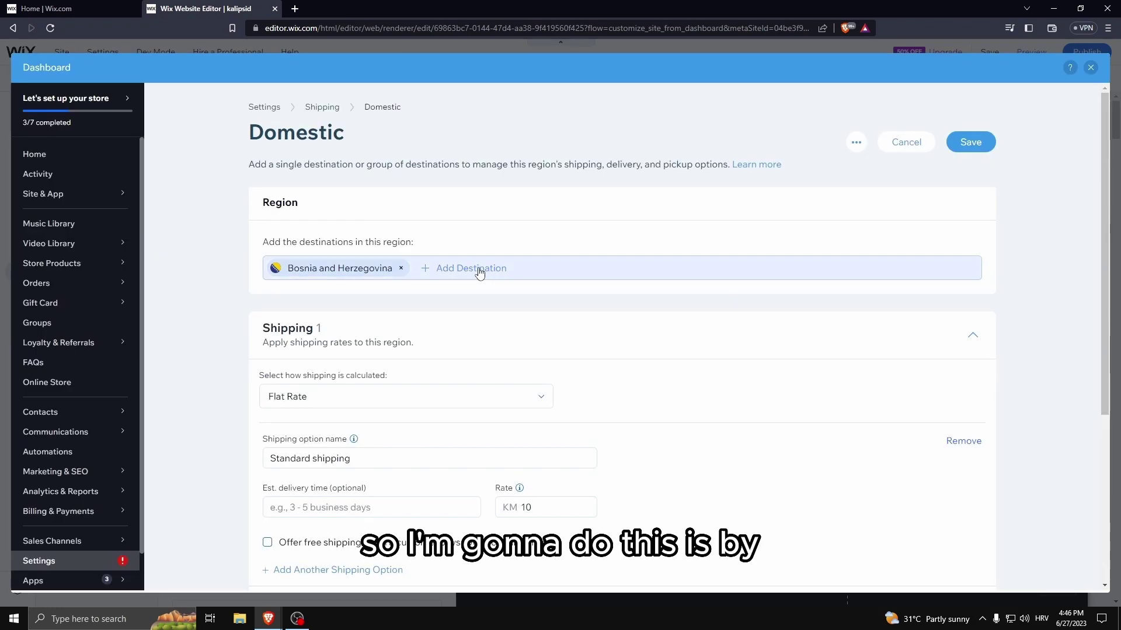
left_click(445, 268)
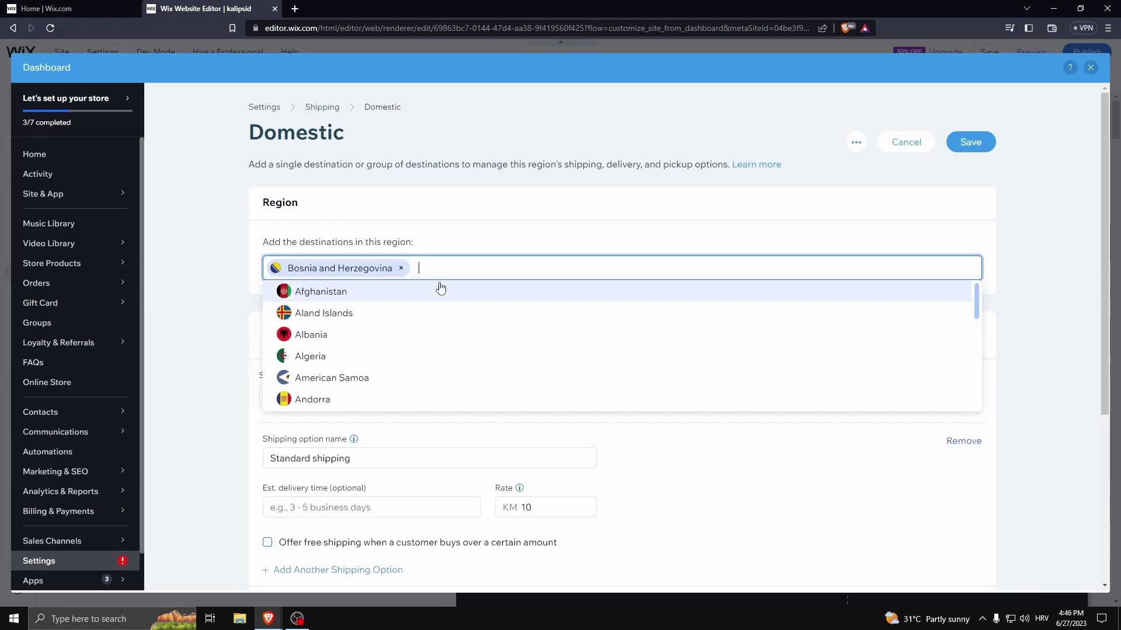
type("cr")
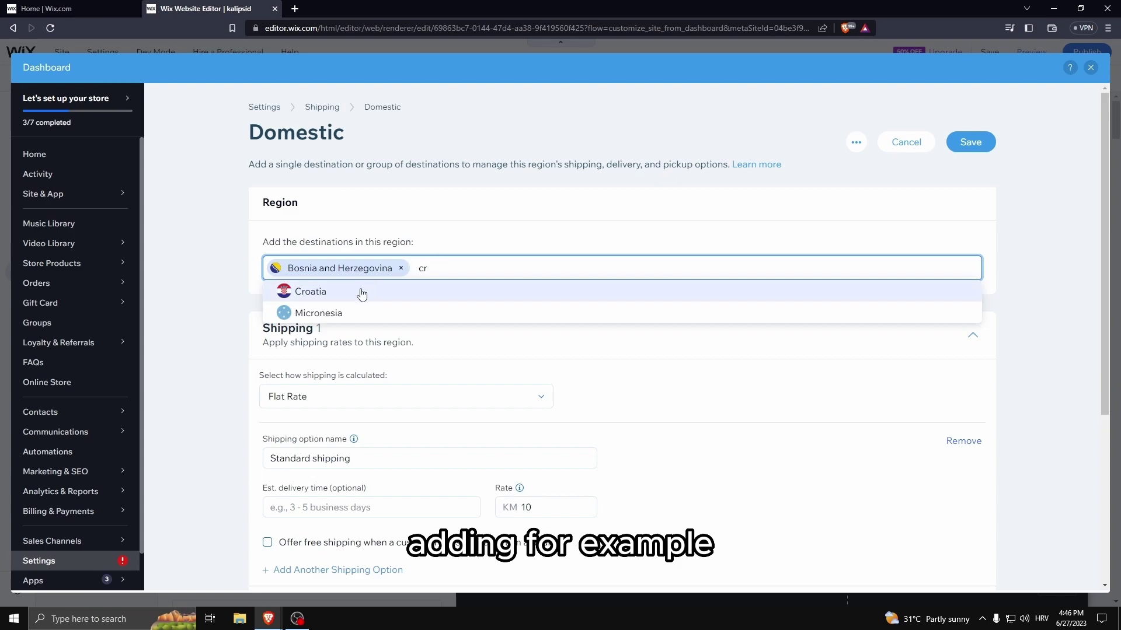
left_click(695, 291)
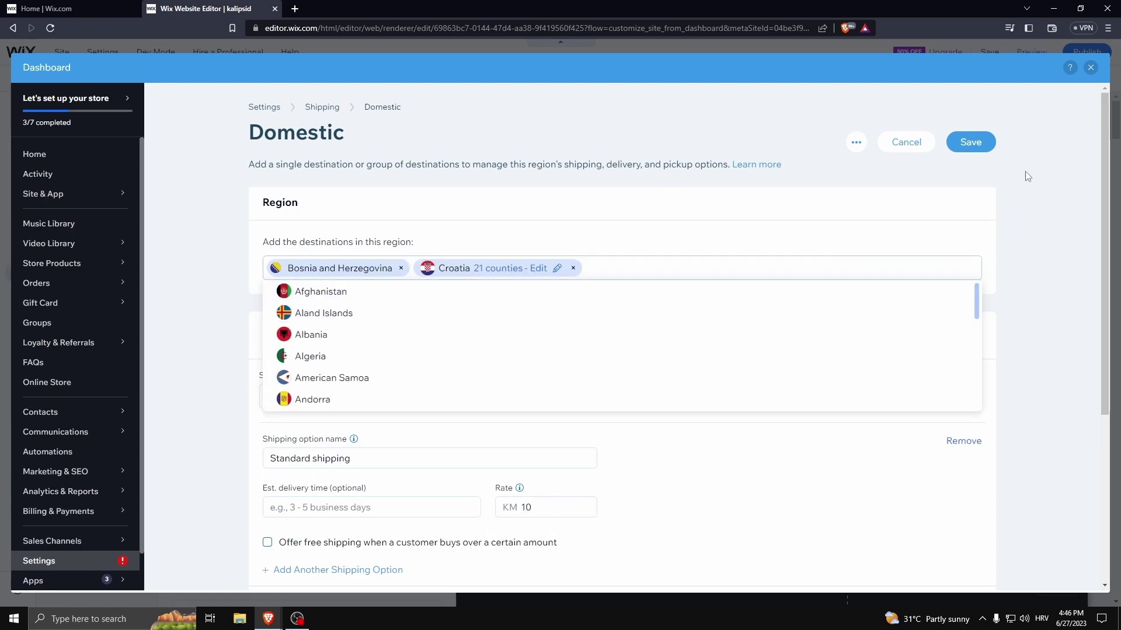
left_click(971, 144)
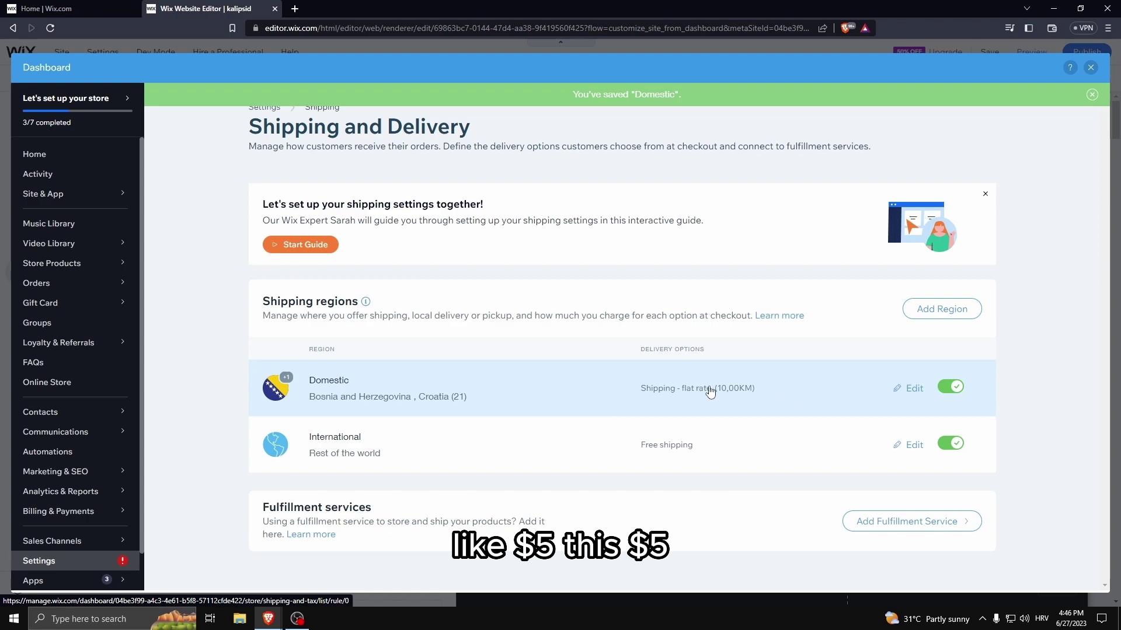
- Give the International region a 100 KM flat rate called 'Standard shipping' and save
left_click(489, 447)
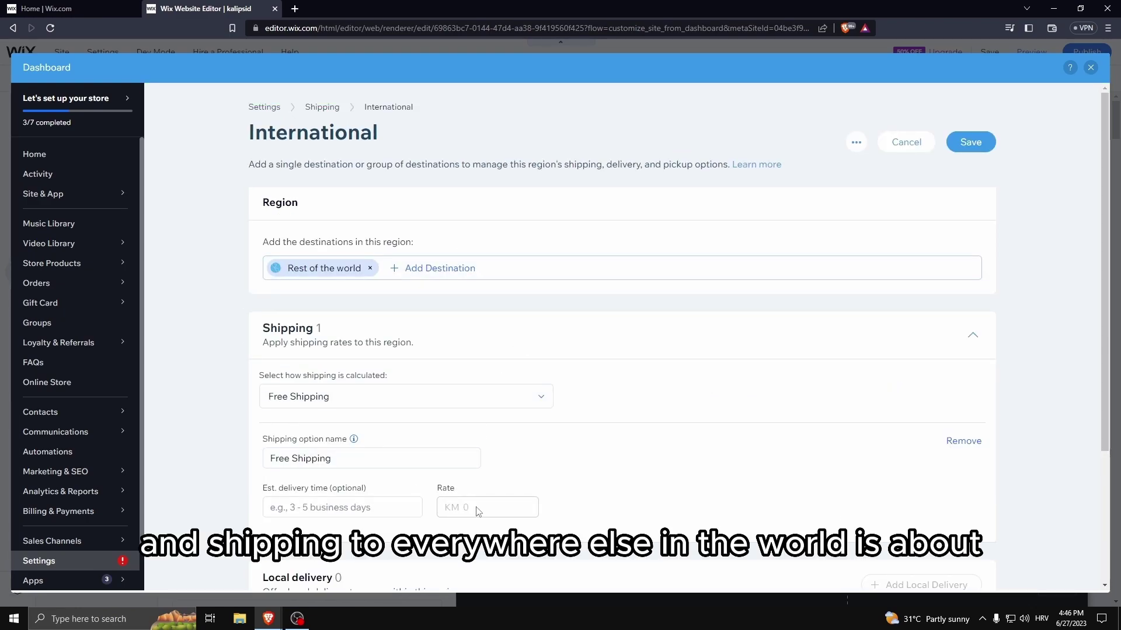
left_click(353, 394)
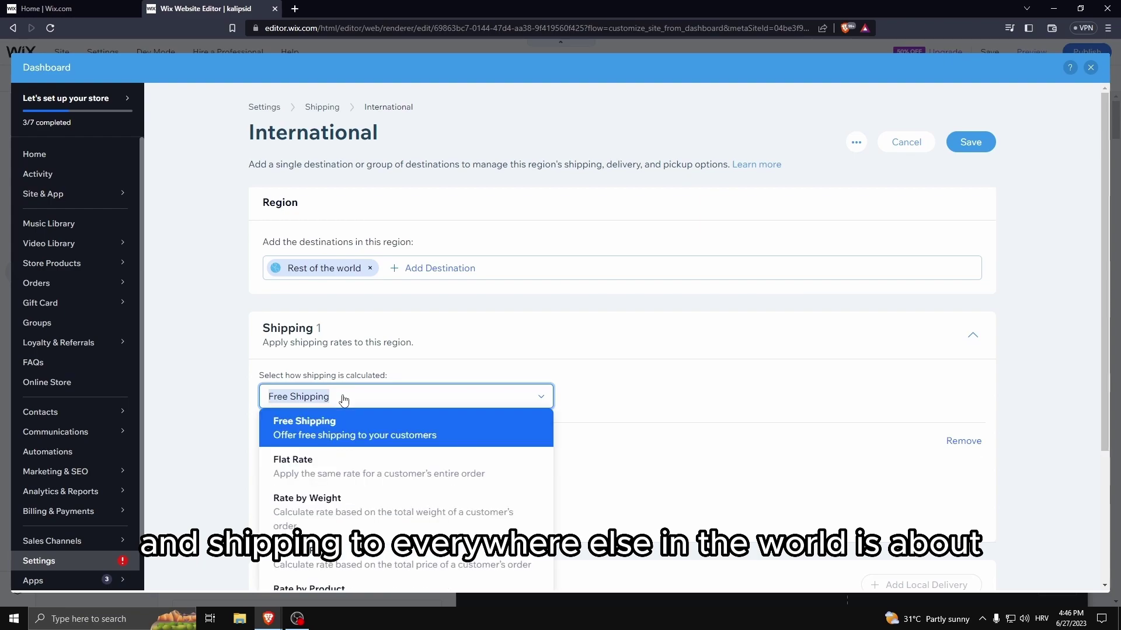
left_click(325, 471)
left_click(535, 506)
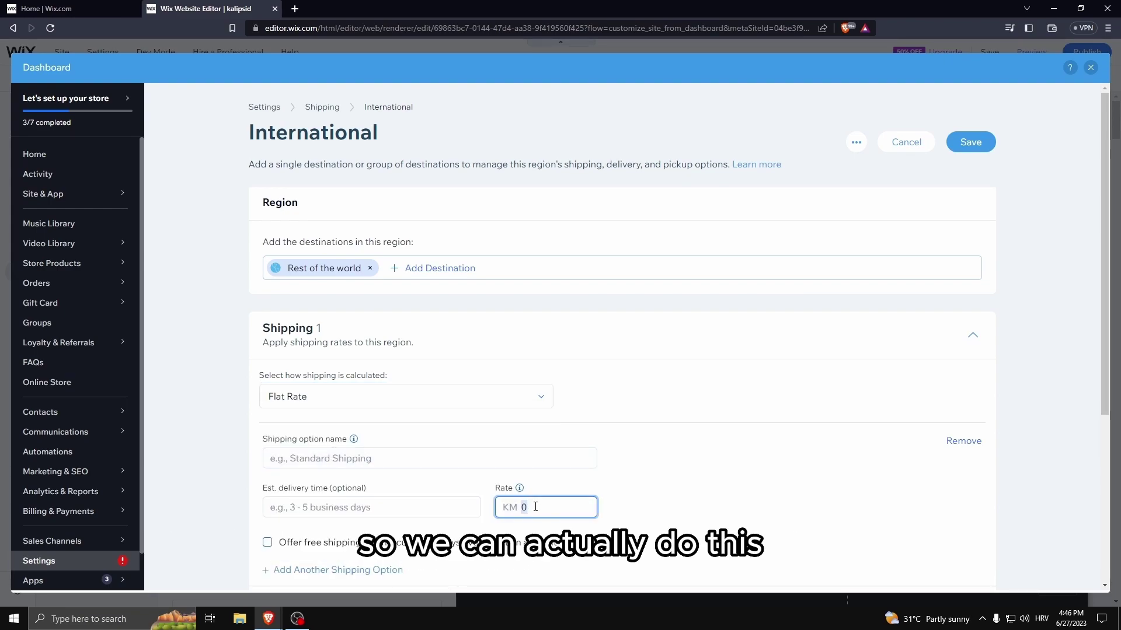
left_click(768, 426)
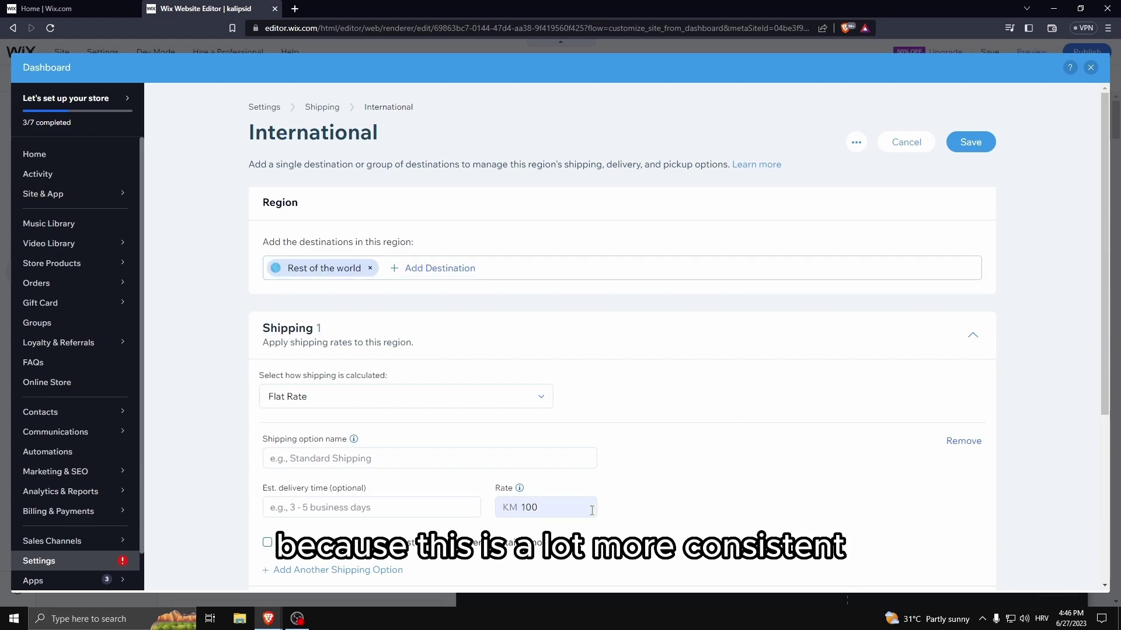
left_click(340, 461)
type("Standard shipping")
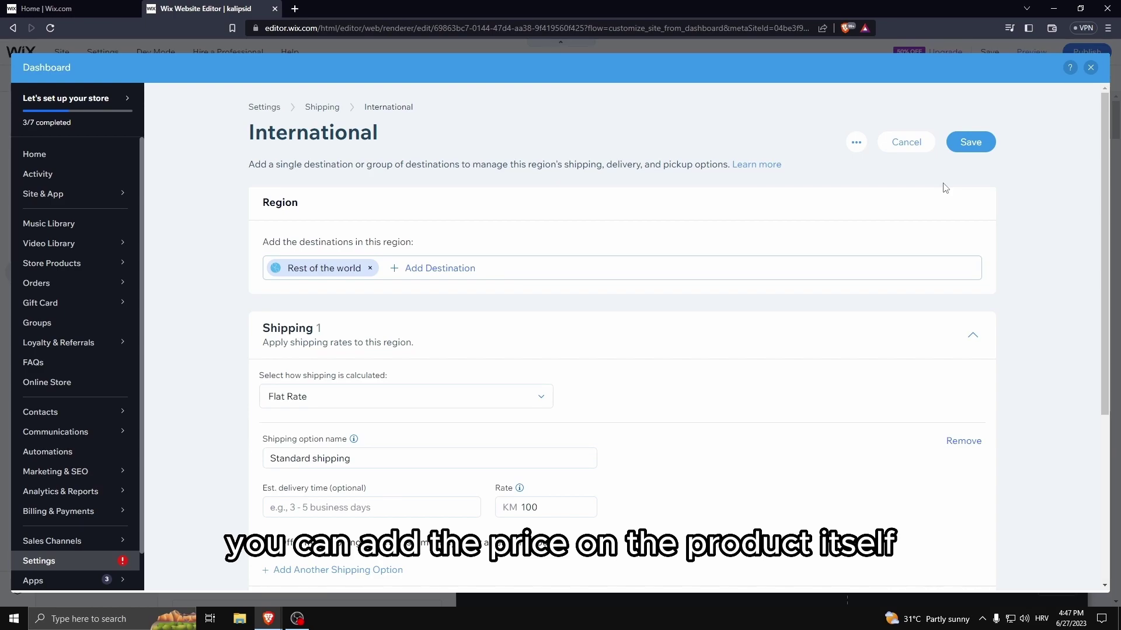
left_click(970, 142)
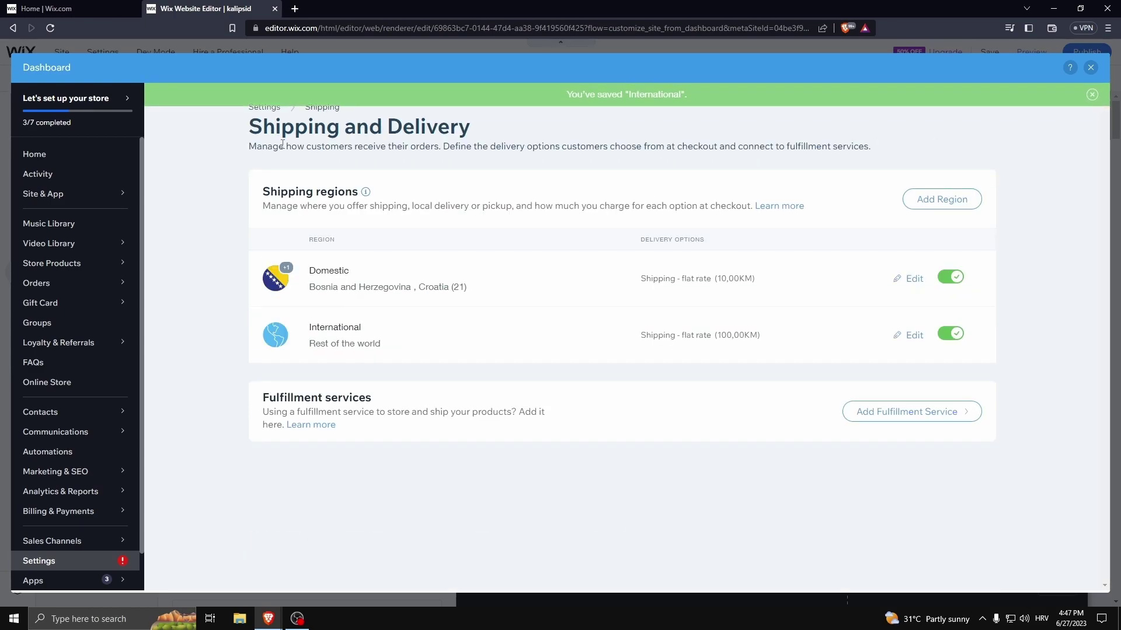
- Connect PayPal through Get Paid and dismiss the PayPal upgrade prompt
left_click(1090, 68)
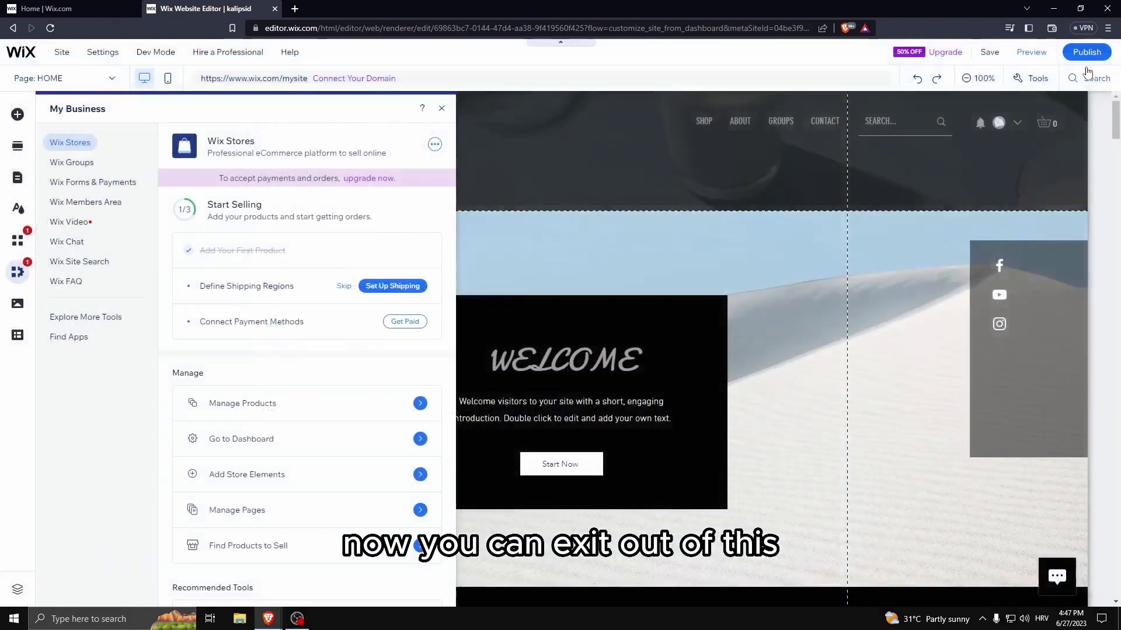
left_click(401, 321)
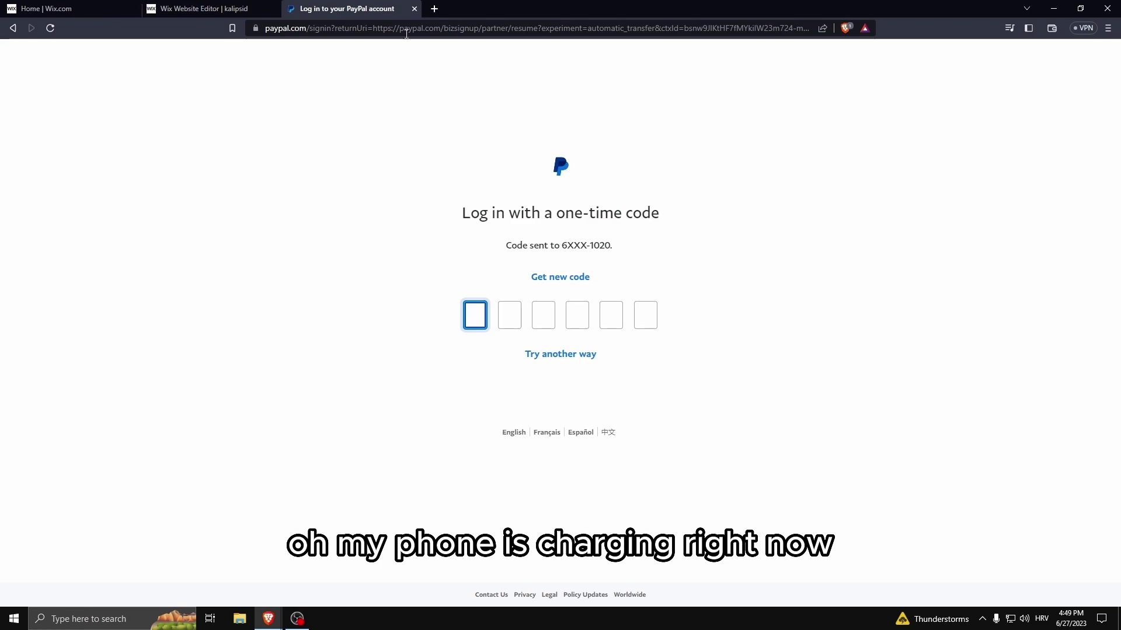
left_click(414, 9)
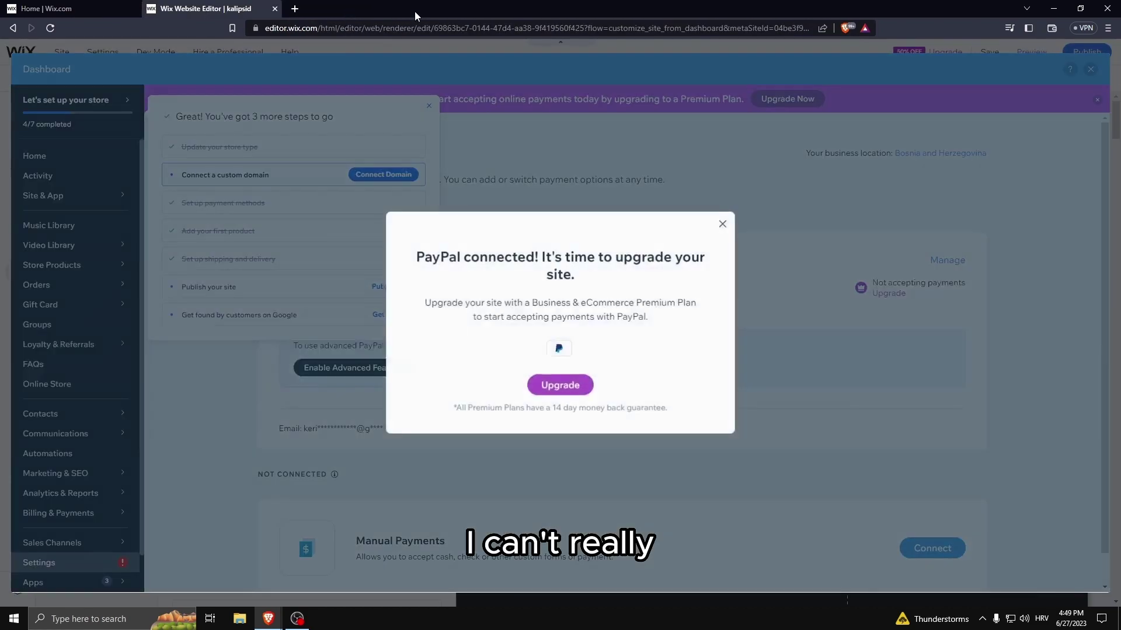
left_click(721, 224)
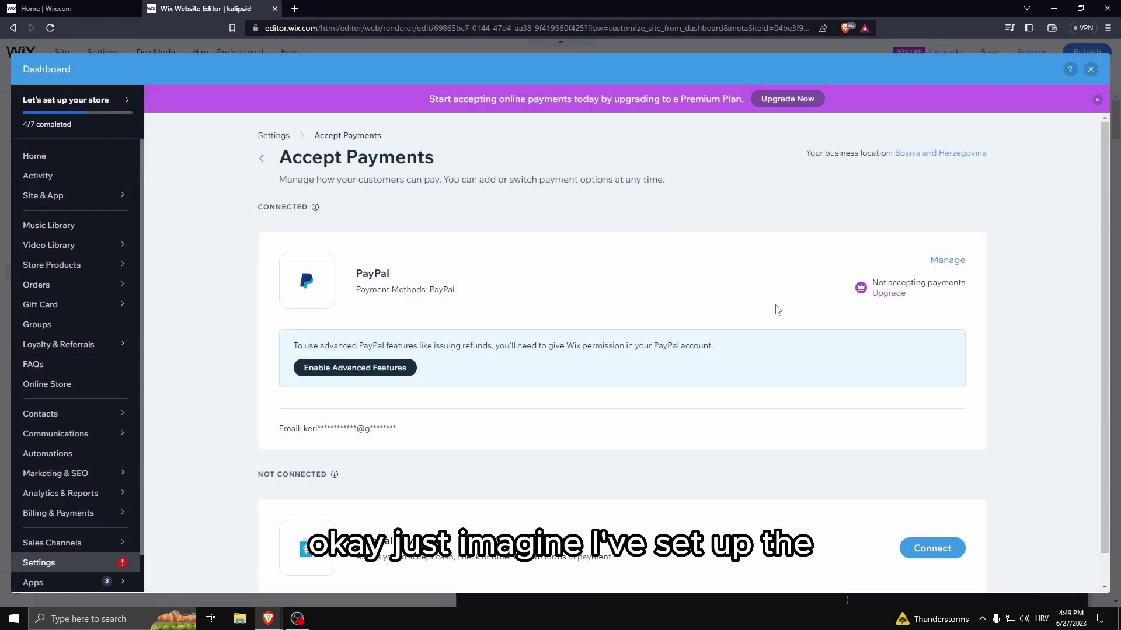
left_click(1089, 69)
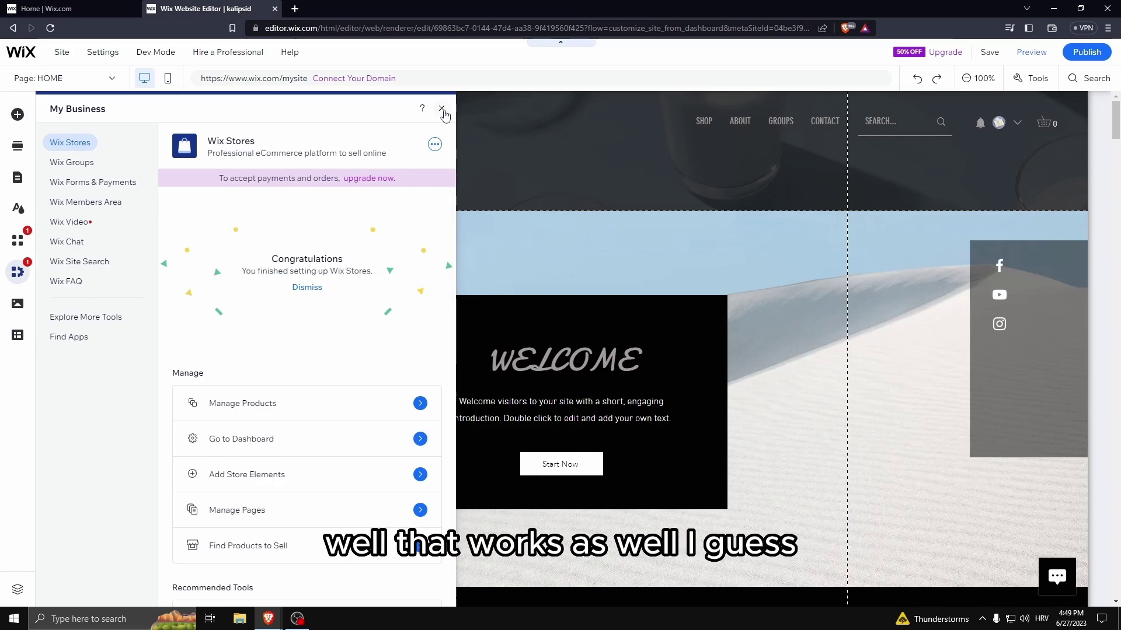
- Check the home Slider Gallery settings so it shows T shirt anime and Cold wind blows
left_click(386, 402)
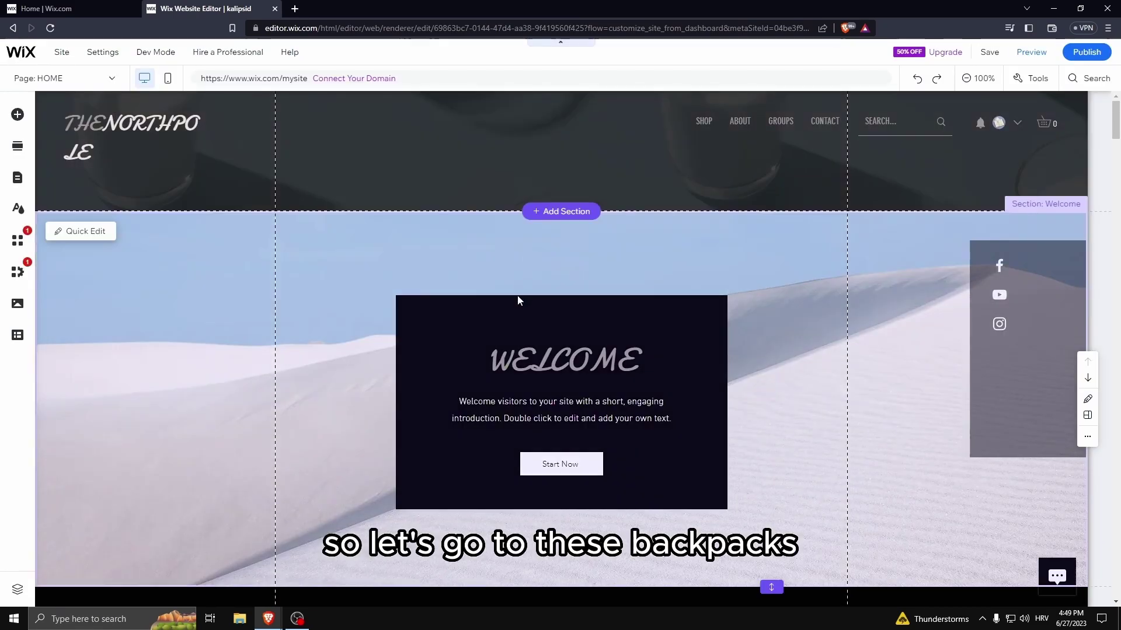
scroll(517, 298, "down", 10)
left_click(203, 284)
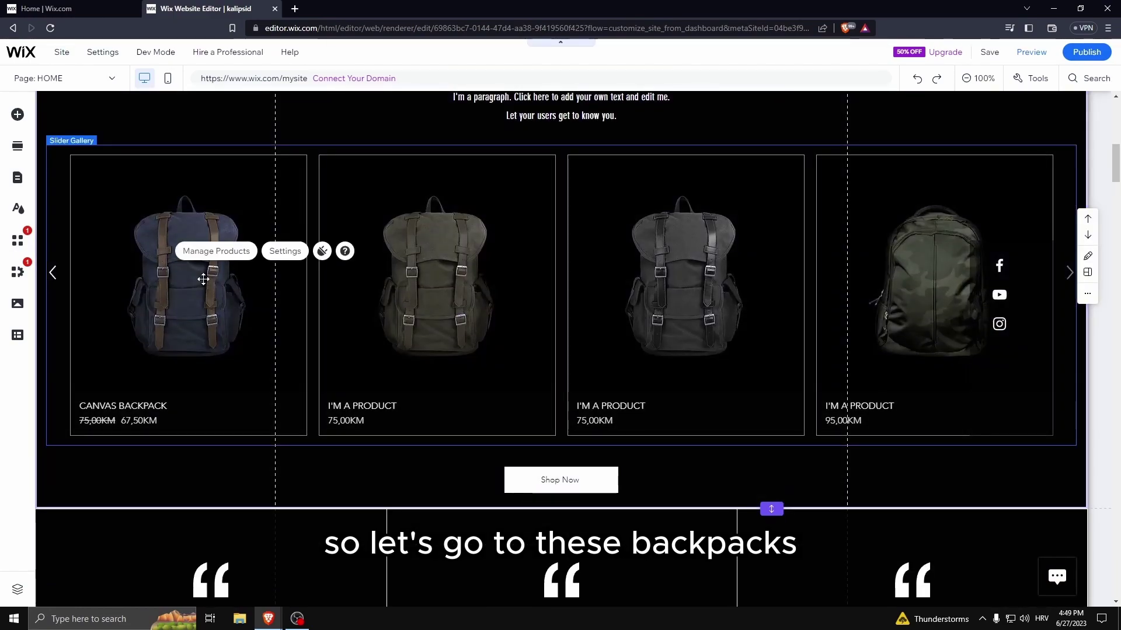
double_click(247, 307)
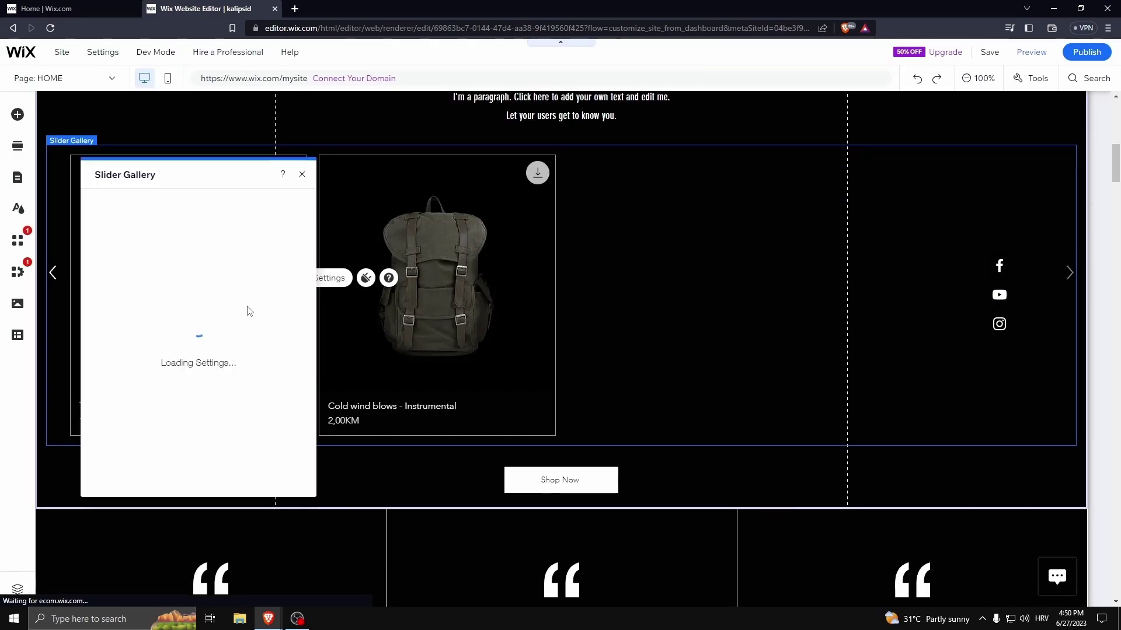
left_click(302, 174)
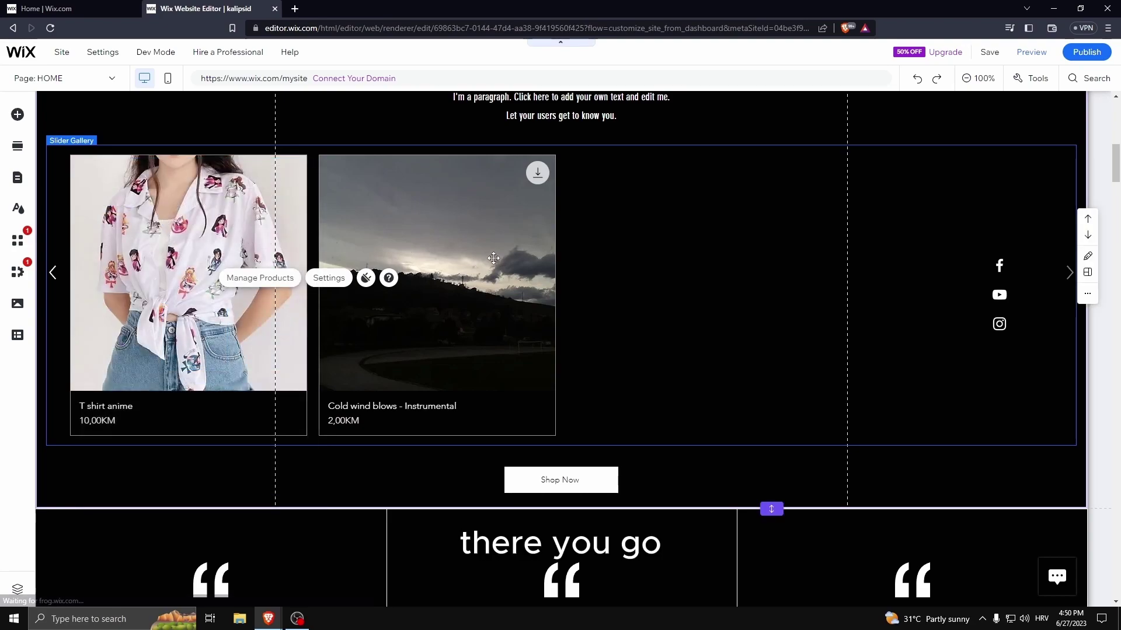
scroll(555, 243, "up", 2)
scroll(328, 356, "up", 1)
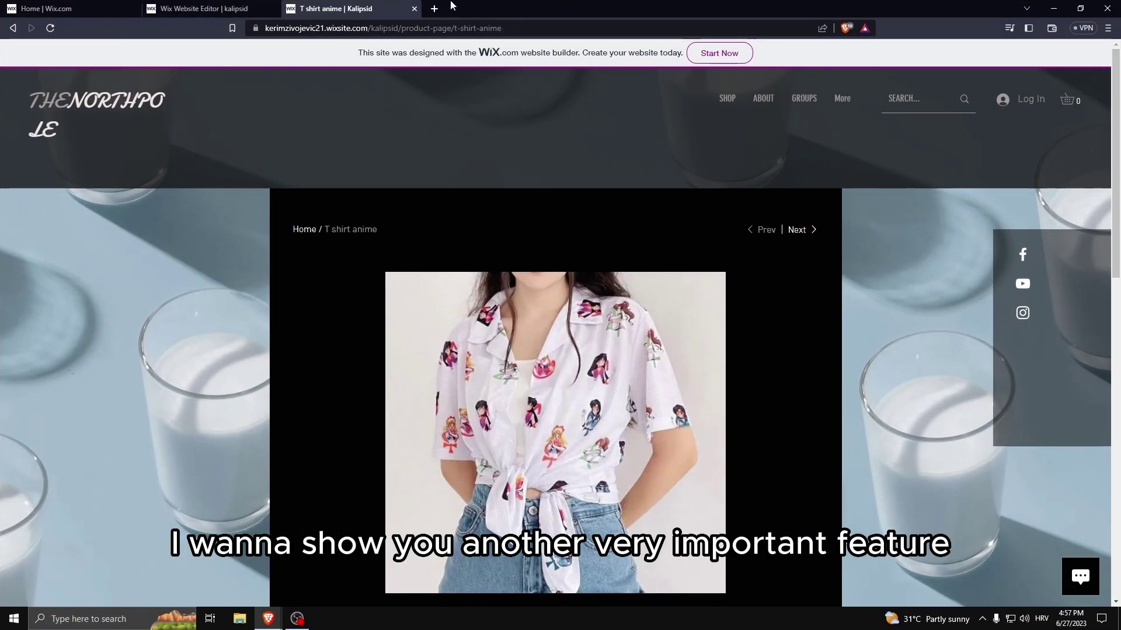
- Open Get Found on Google from the editor's Settings menu
left_click(414, 9)
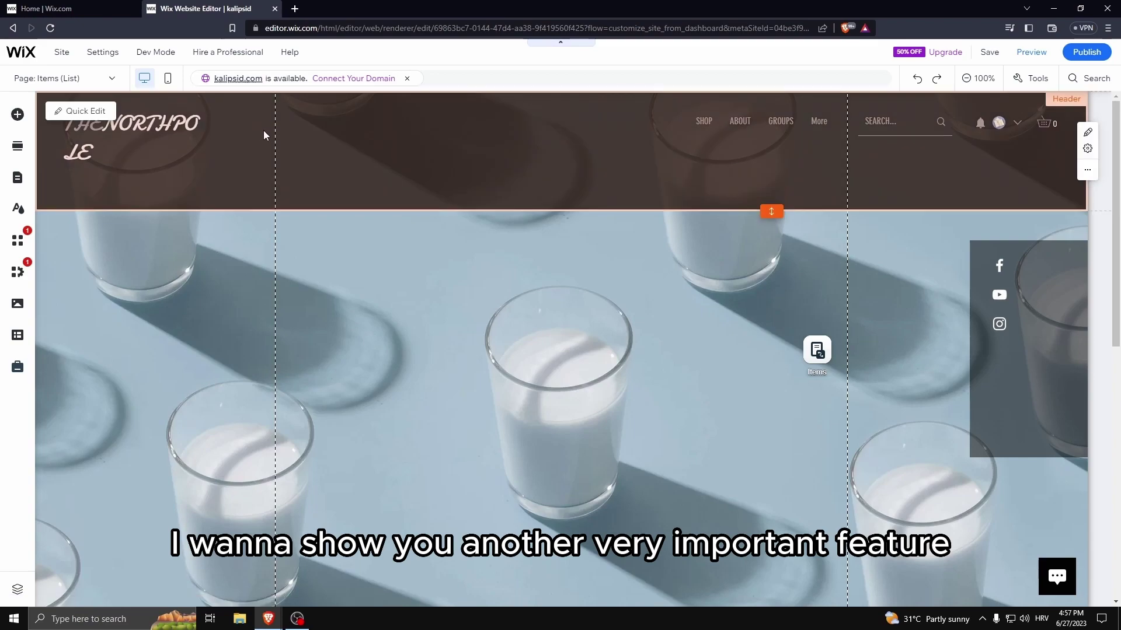
left_click(95, 52)
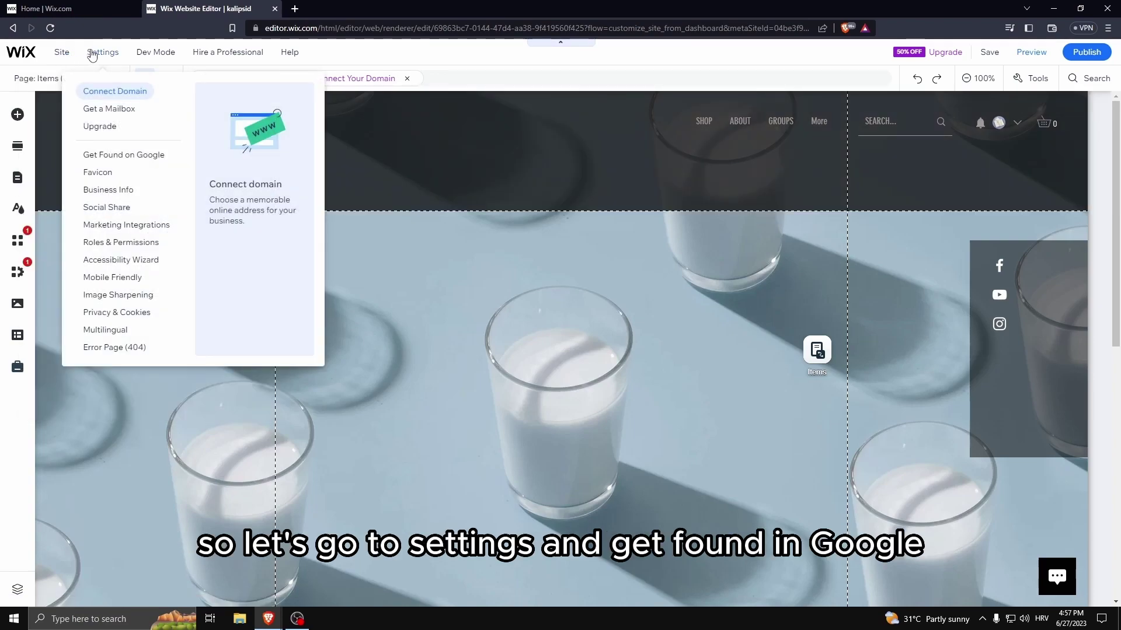
left_click(111, 155)
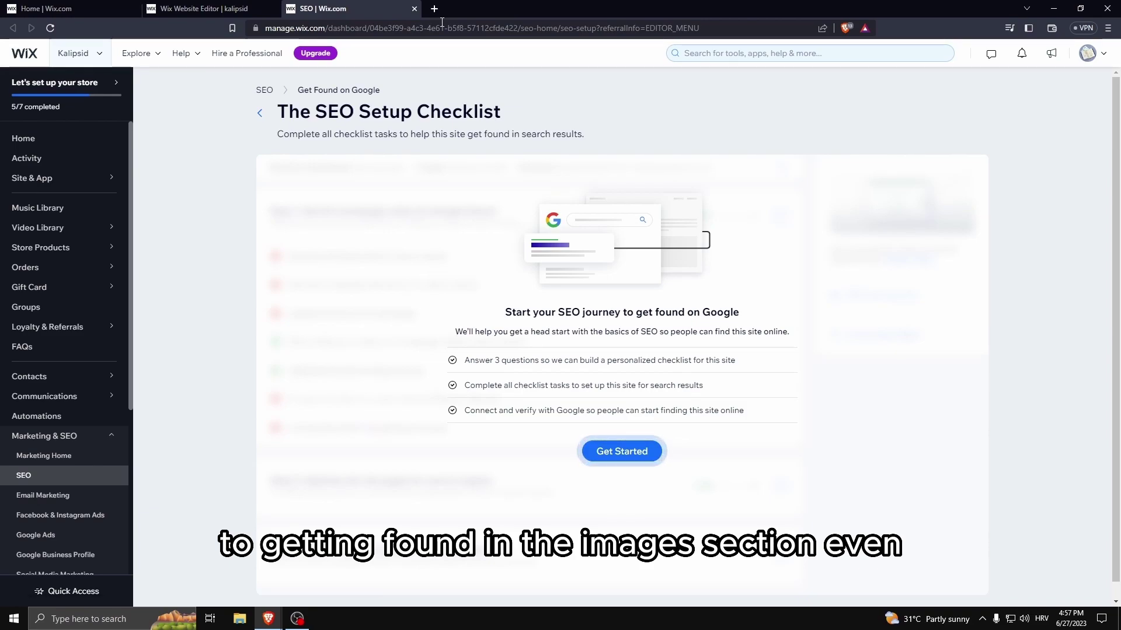
- Enter the keywords gothic, retro, new, old and style in the SEO checklist
left_click(644, 451)
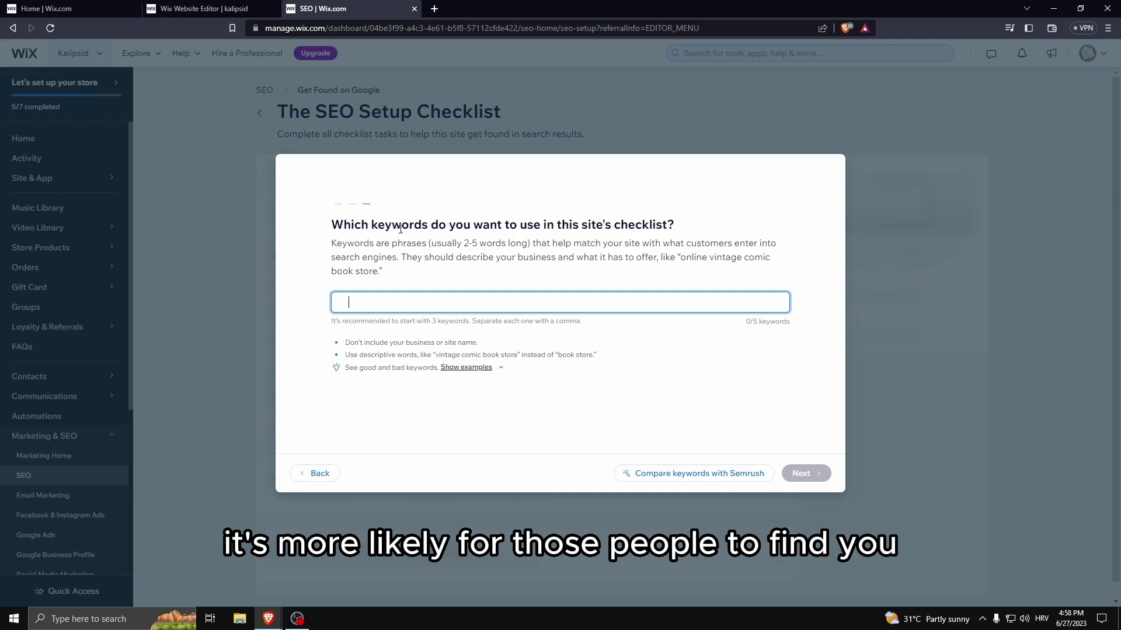
type("hic")
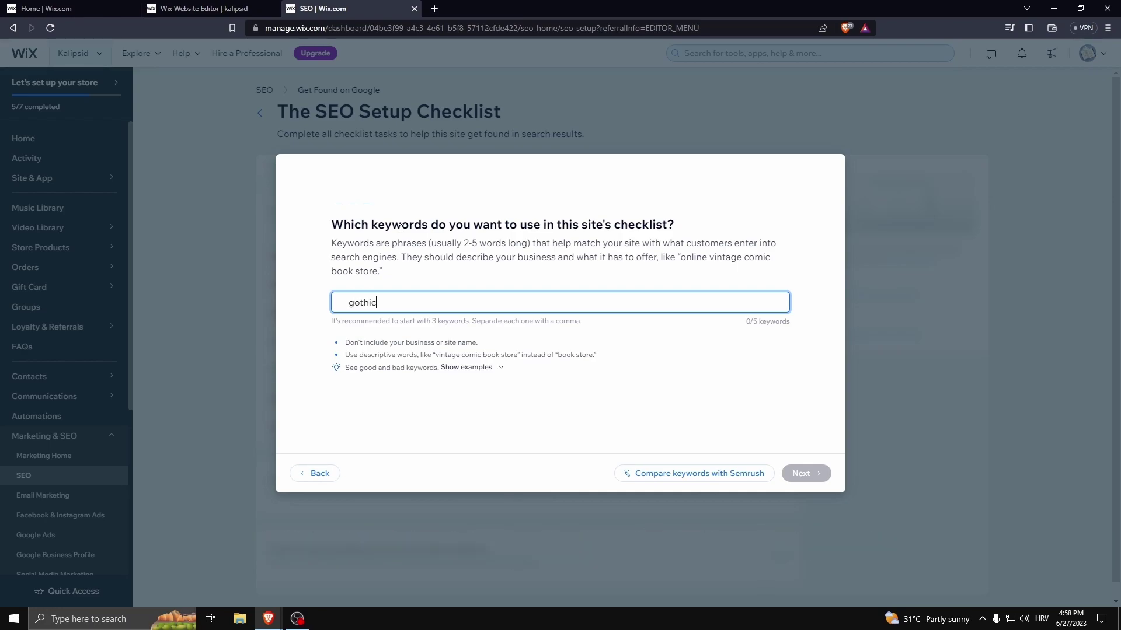
type(",r")
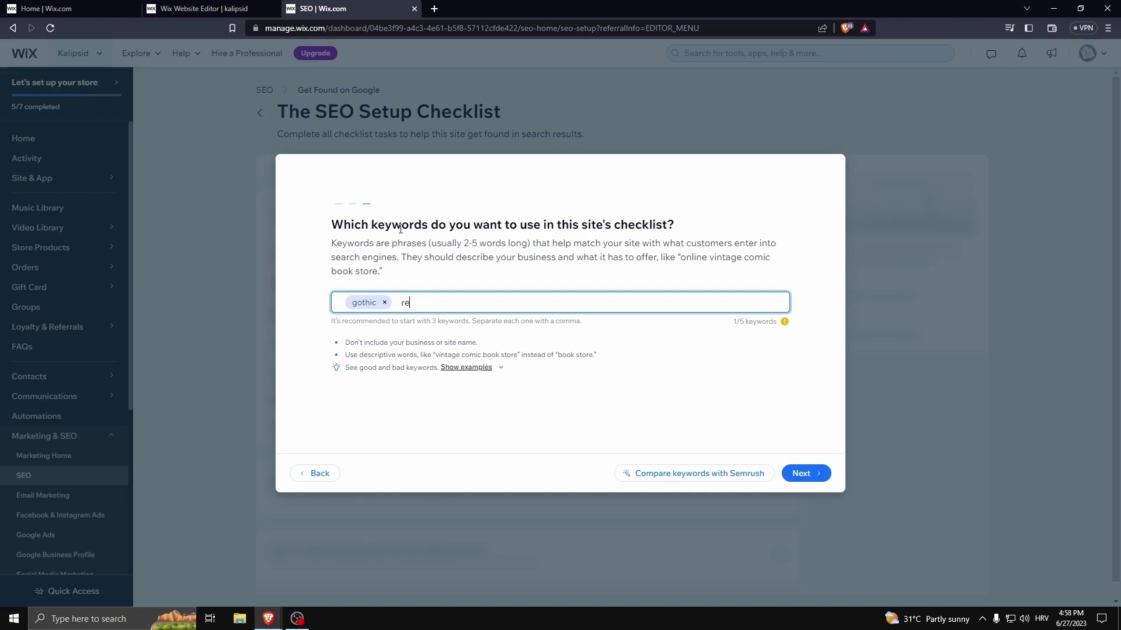
type("etro,")
type("new,old,")
type("style,")
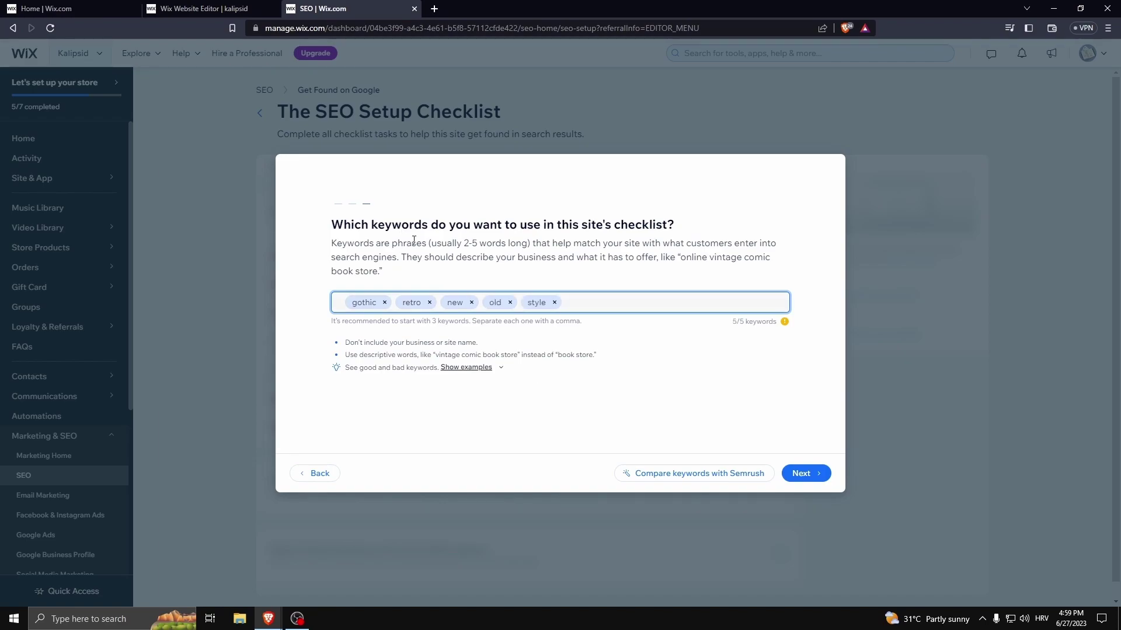
- Confirm the five SEO keywords and continue the wizard
left_click(820, 475)
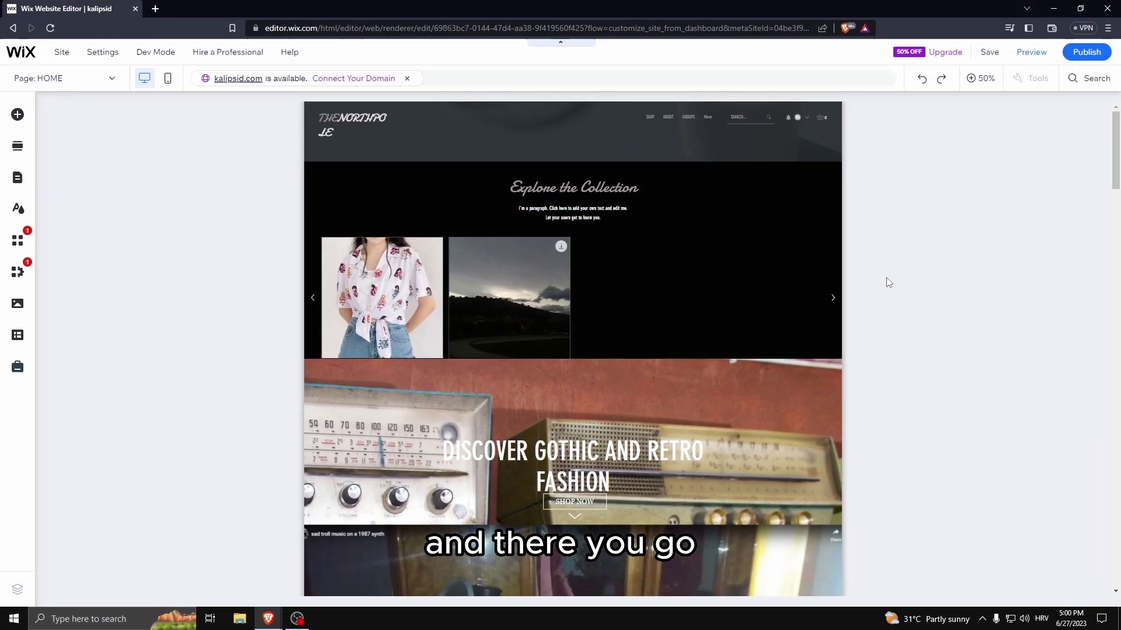